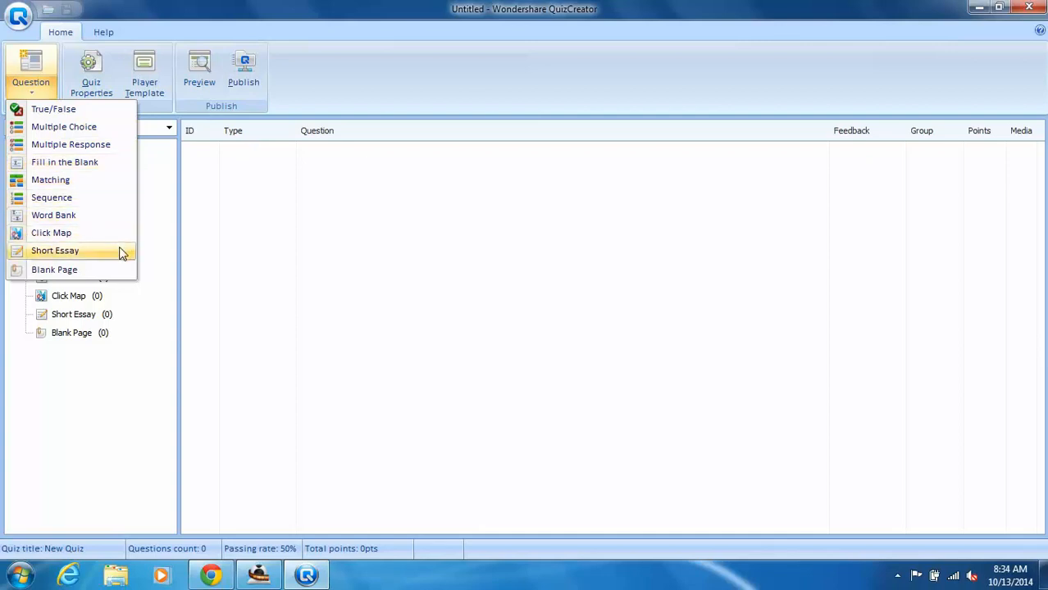
Create a multiple-choice question asking "What is the color of the sky?" with "Blue" as choice A, marked as correct
{"action": "left_click", "coordinate": [118, 129]}
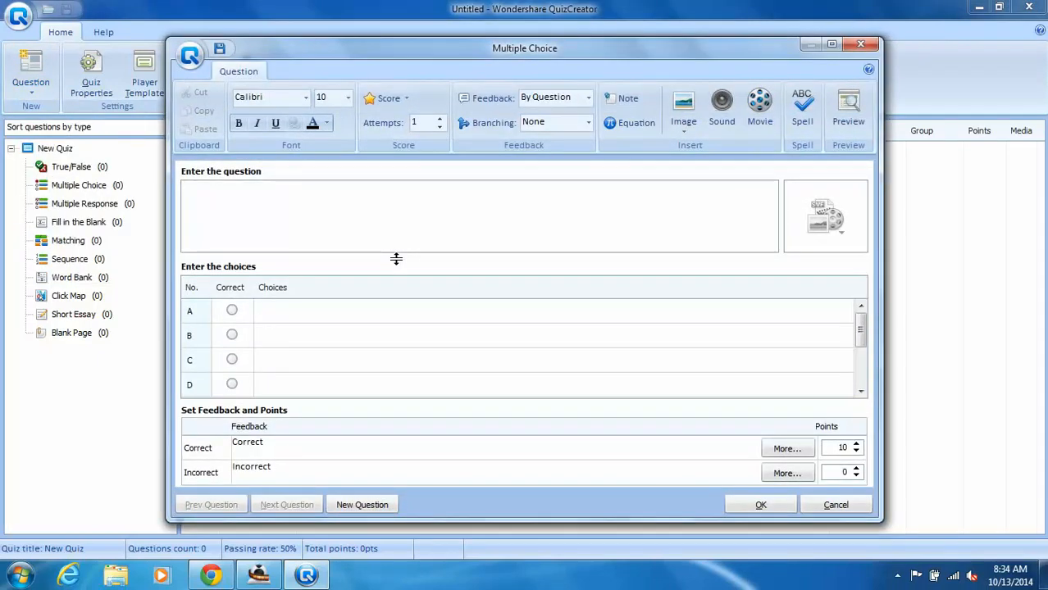
{"action": "type", "text": "What is the color of the sky?"}
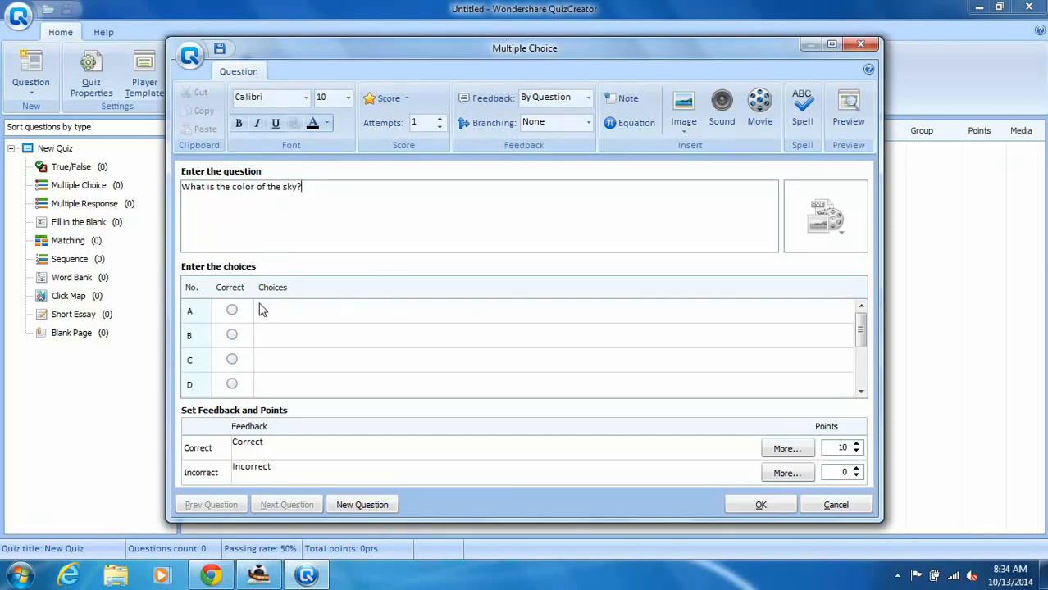
{"action": "left_click", "coordinate": [233, 312]}
{"action": "left_click", "coordinate": [268, 310]}
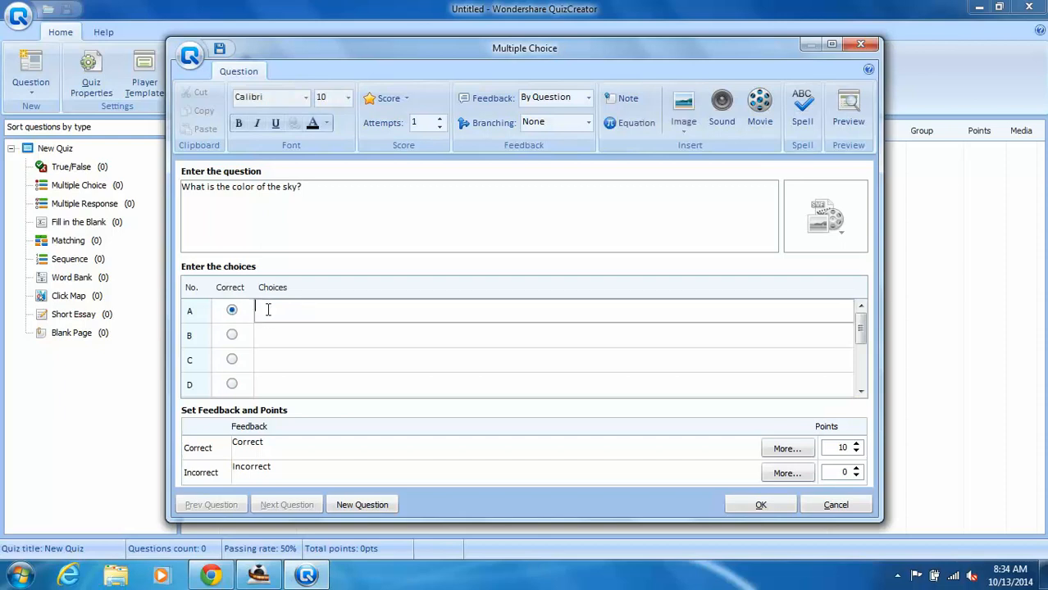
{"action": "type", "text": "Blue"}
Add "Red", "Green" and "White" as choices B, C and D, and save the multiple-choice question
{"action": "left_click", "coordinate": [280, 332]}
{"action": "type", "text": "Red"}
{"action": "left_click", "coordinate": [304, 359]}
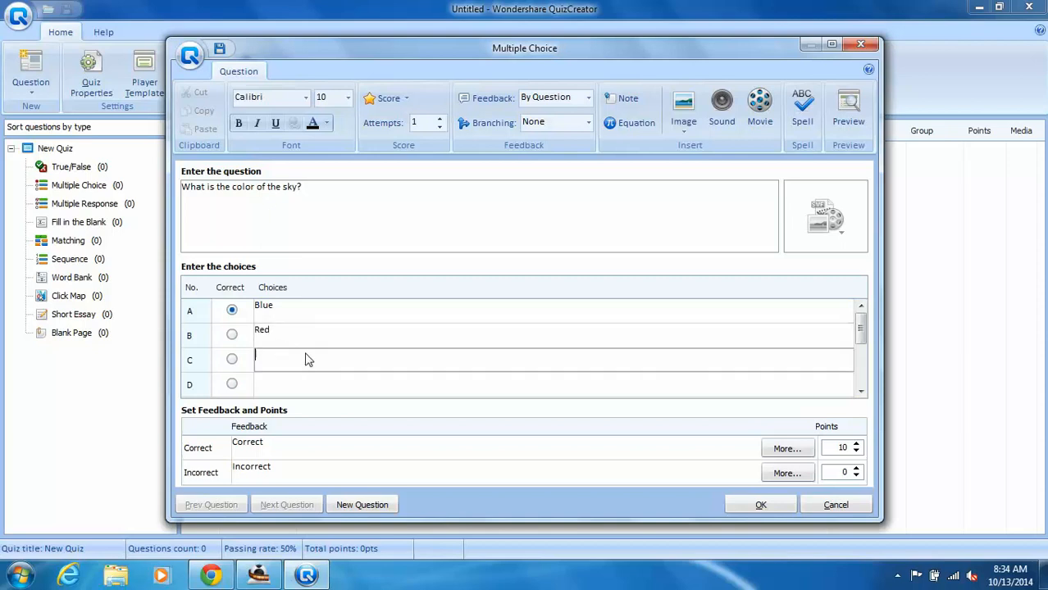
{"action": "type", "text": "Green"}
{"action": "left_click", "coordinate": [325, 383]}
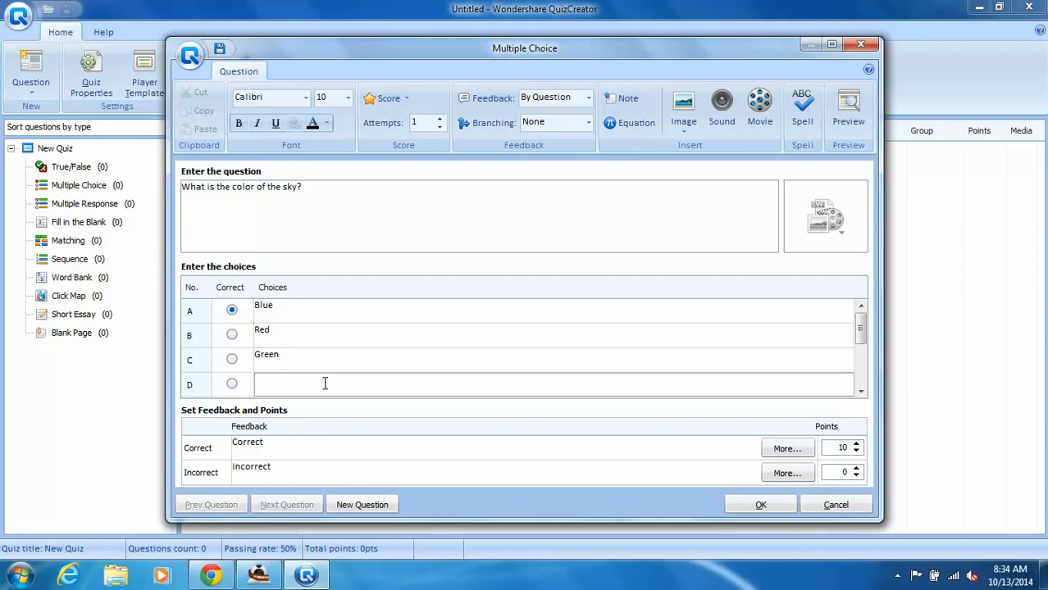
{"action": "type", "text": "White"}
{"action": "left_click", "coordinate": [769, 508]}
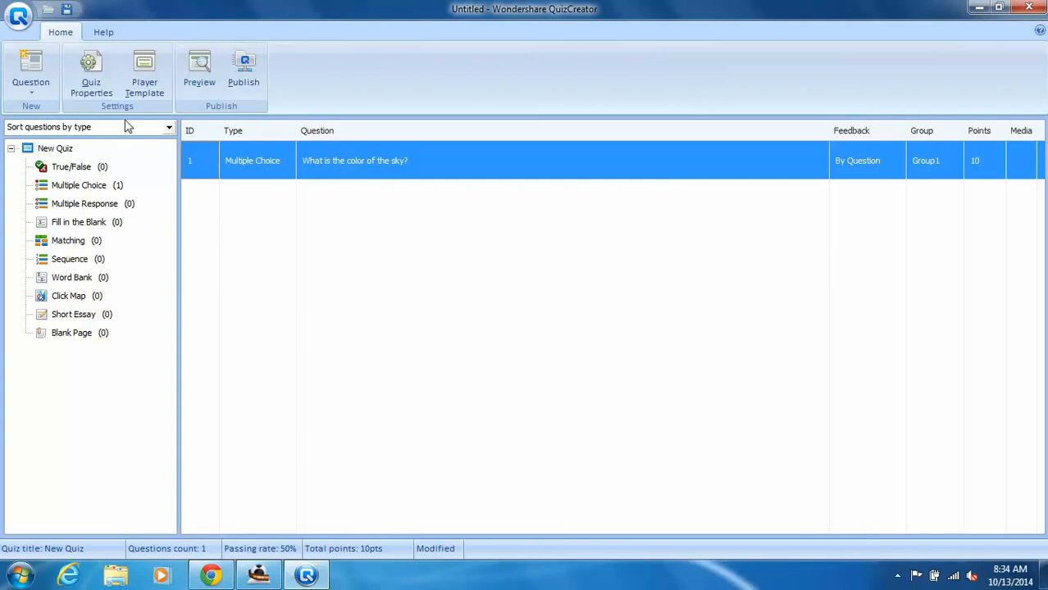
Create a matching question with the text "Match the following colors to their corresponding objects"
{"action": "left_click", "coordinate": [37, 91]}
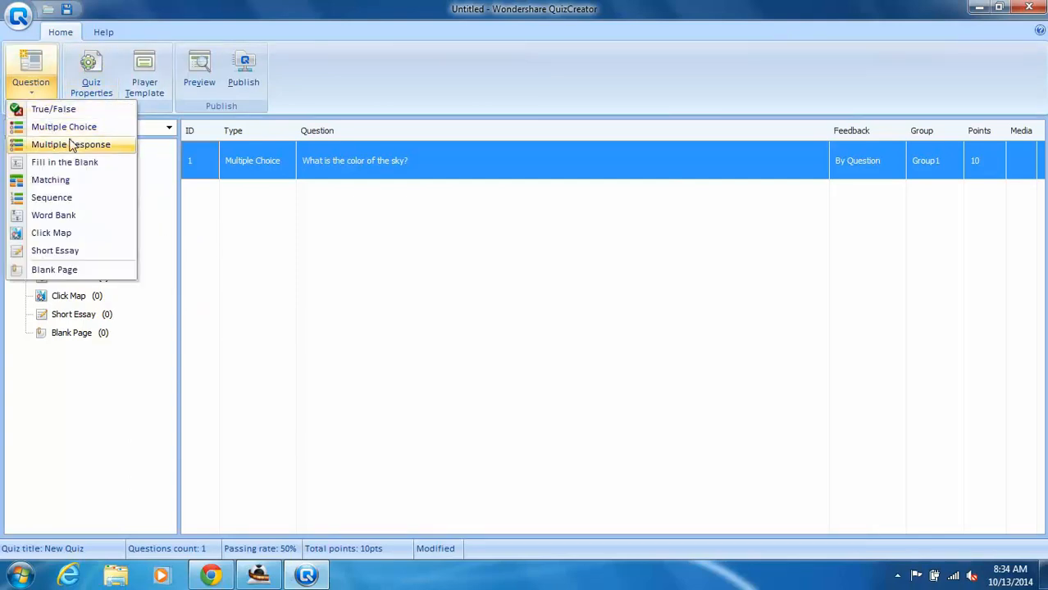
{"action": "left_click", "coordinate": [104, 183]}
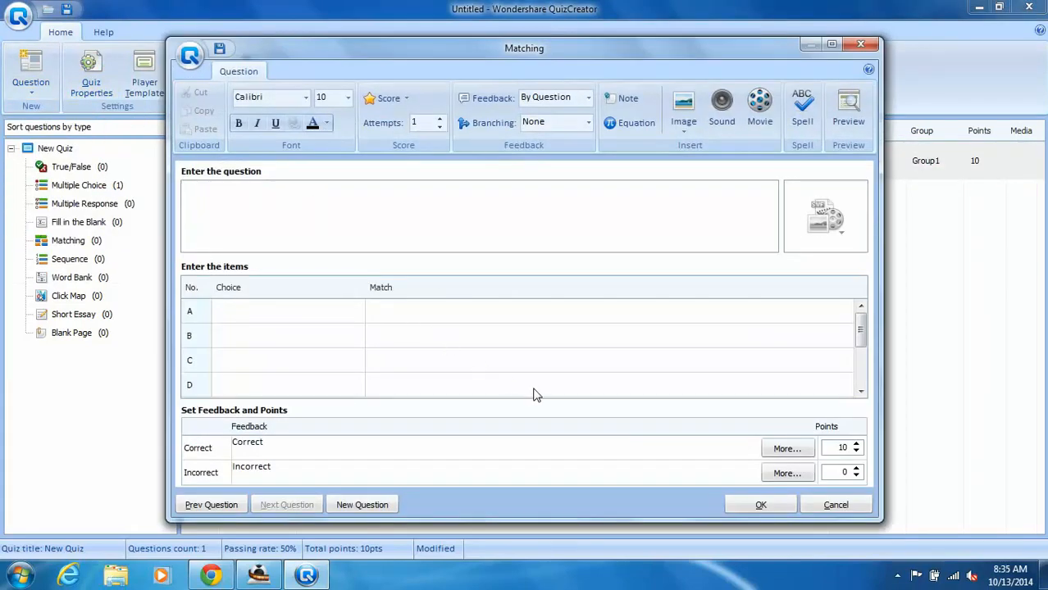
{"action": "type", "text": "Choose"}
{"action": "key", "text": "BackSpace"}
{"action": "key", "text": "BackSpace"}
{"action": "key", "text": "BackSpace"}
{"action": "key", "text": "BackSpace"}
{"action": "key", "text": "BackSpace"}
{"action": "key", "text": "BackSpace"}
{"action": "type", "text": "Match the following color"}
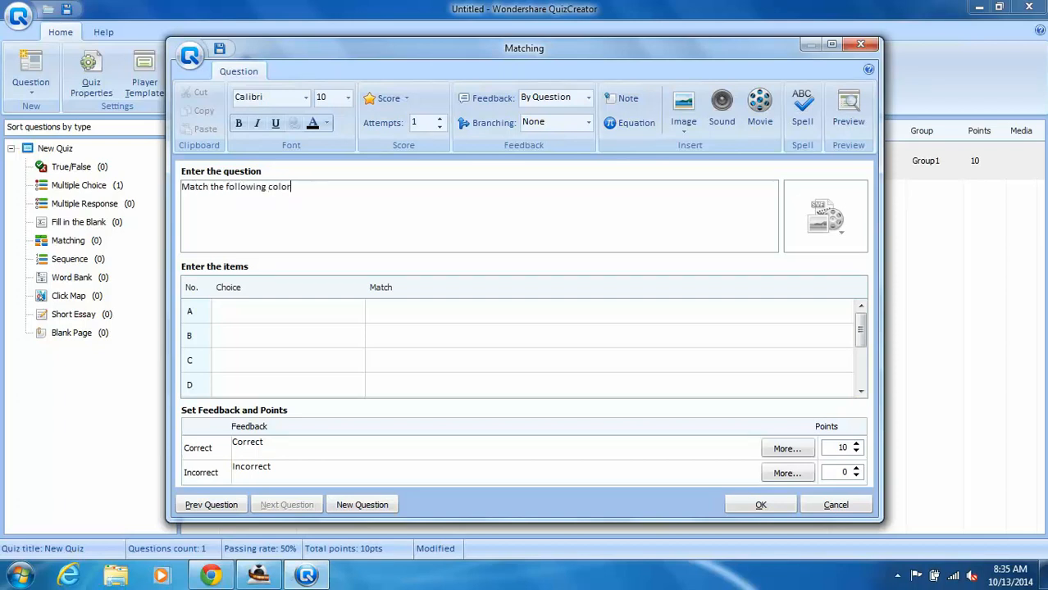
{"action": "type", "text": "s to the"}
{"action": "type", "text": "ir corresponding obje"}
{"action": "key", "text": "BackSpace"}
{"action": "type", "text": "ject"}
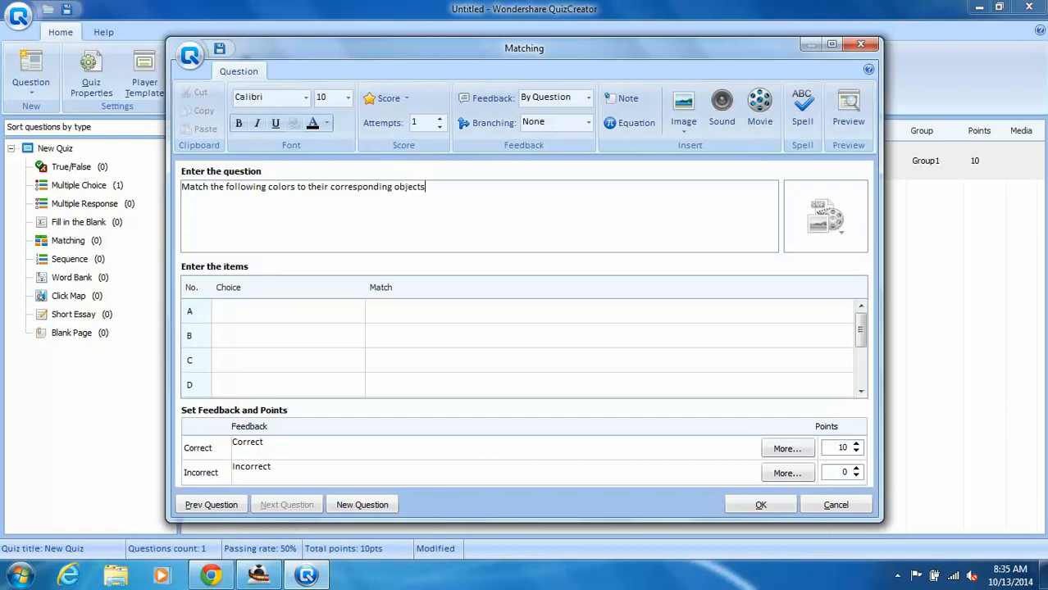
Enter the first two matching pairs: "Sky" with "Blue" and "Grass" with "Green"
{"action": "left_click", "coordinate": [343, 306]}
{"action": "type", "text": "Sky"}
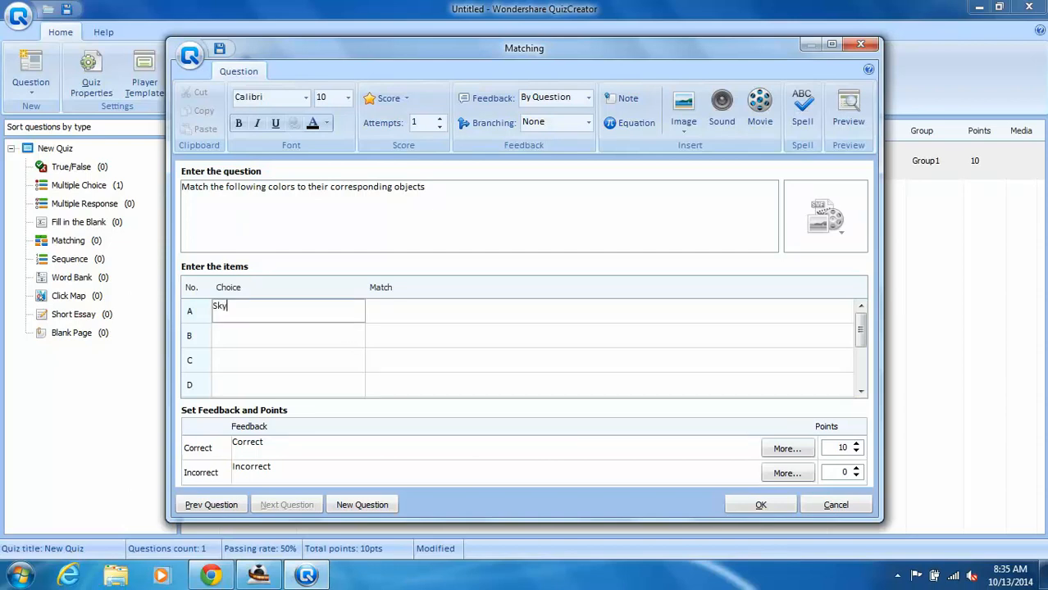
{"action": "left_click", "coordinate": [451, 305]}
{"action": "type", "text": "Blue"}
{"action": "left_click", "coordinate": [299, 336]}
{"action": "type", "text": "Grass"}
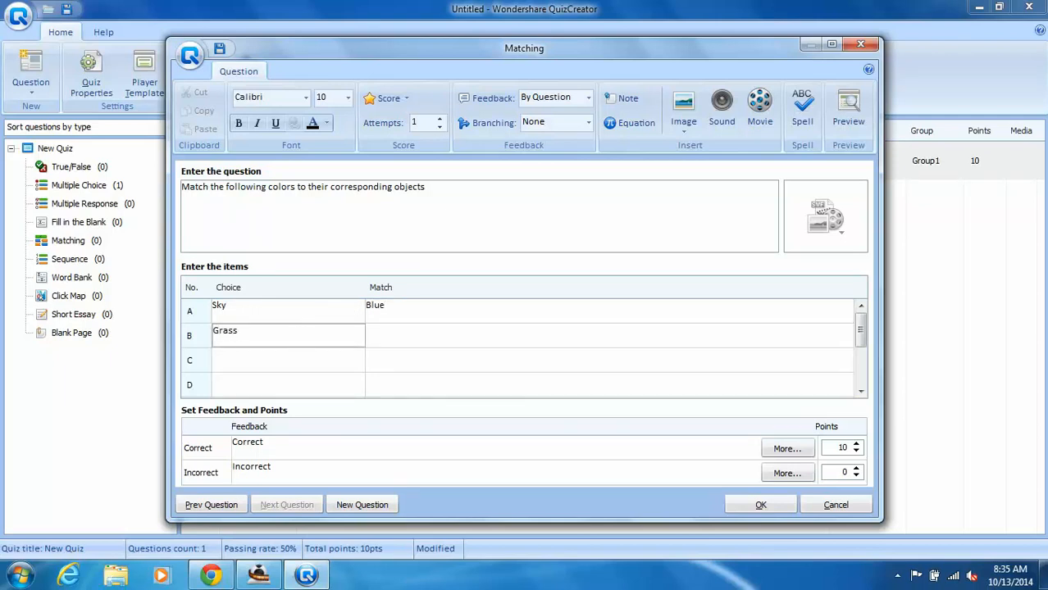
{"action": "left_click", "coordinate": [387, 342]}
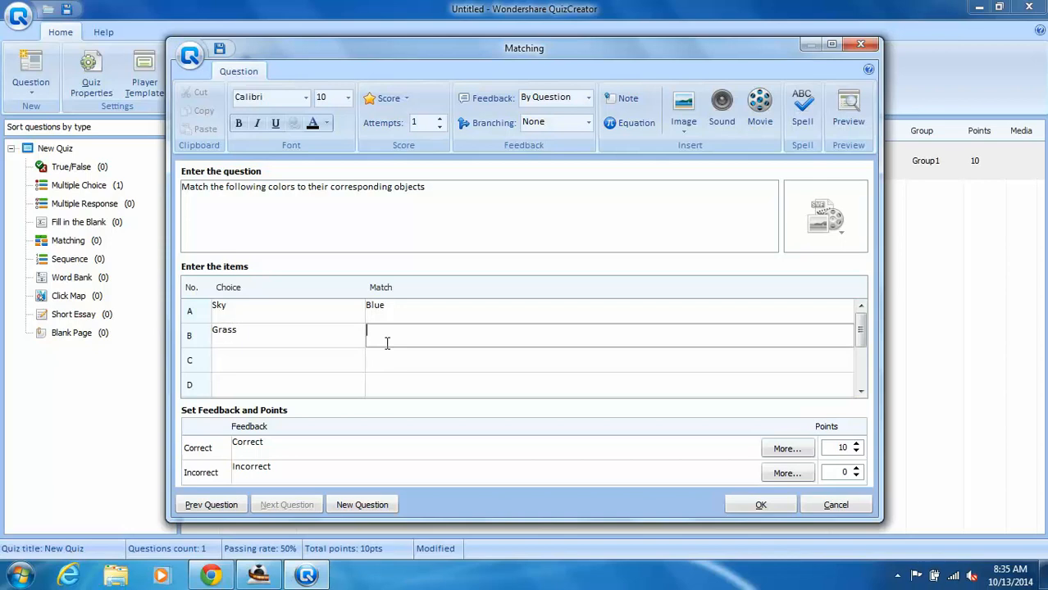
{"action": "type", "text": "Green"}
Add the pairs "Stop Sign" with "Red" and "Soil" with "Brown", and save the matching question
{"action": "left_click", "coordinate": [297, 367]}
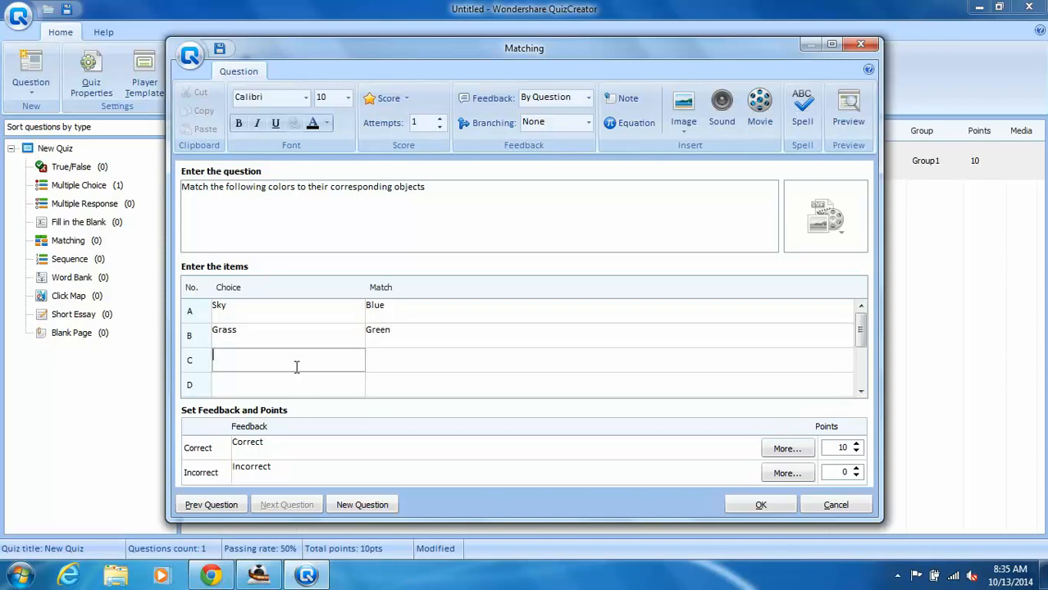
{"action": "type", "text": "Stop Sign"}
{"action": "left_click", "coordinate": [402, 366]}
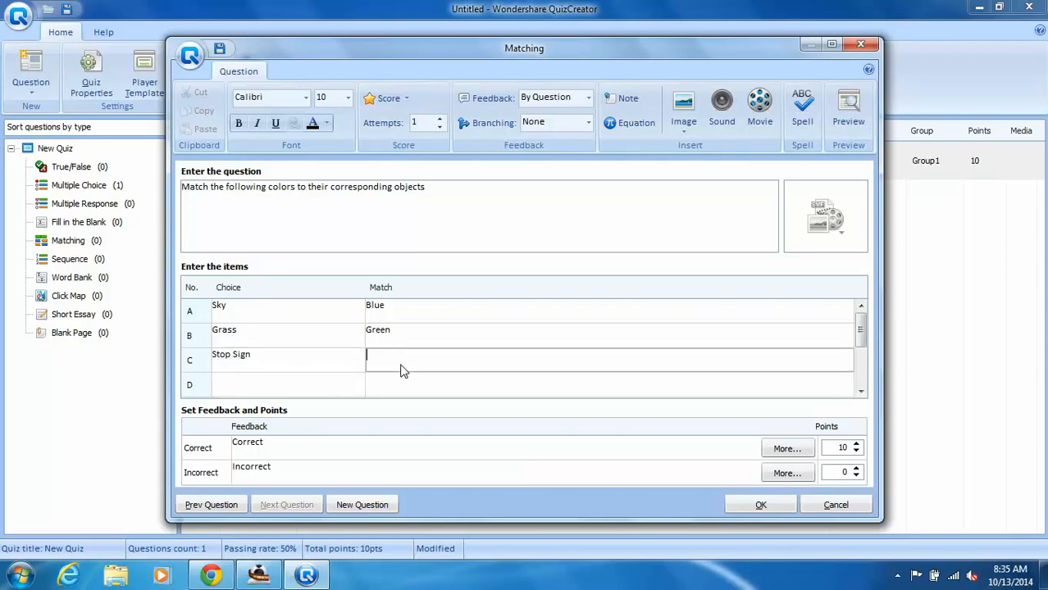
{"action": "type", "text": "Red"}
{"action": "left_click", "coordinate": [300, 391]}
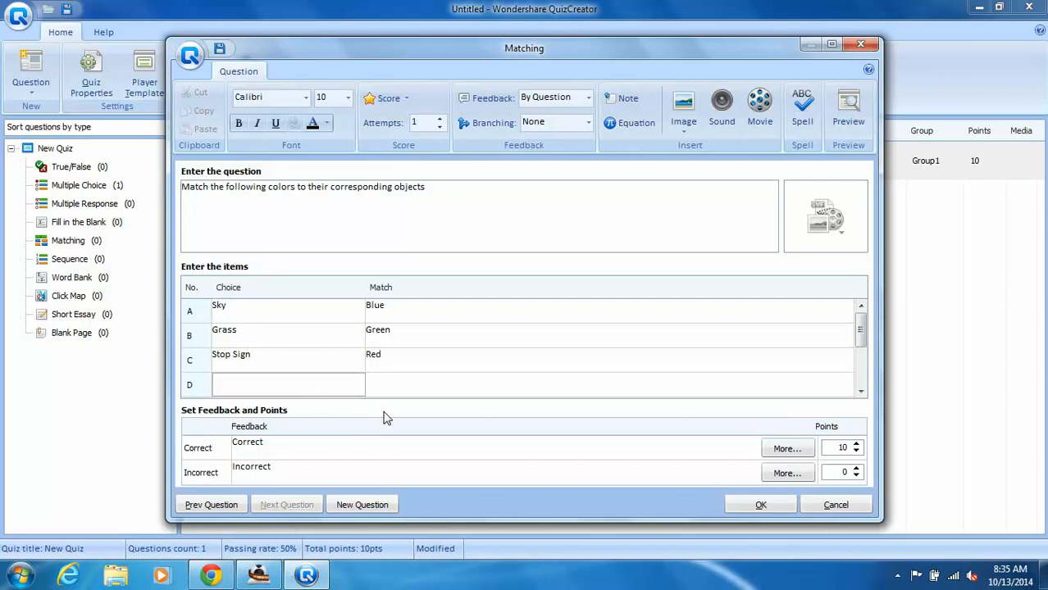
{"action": "type", "text": "Soil"}
{"action": "left_click", "coordinate": [426, 383]}
{"action": "type", "text": "Brown"}
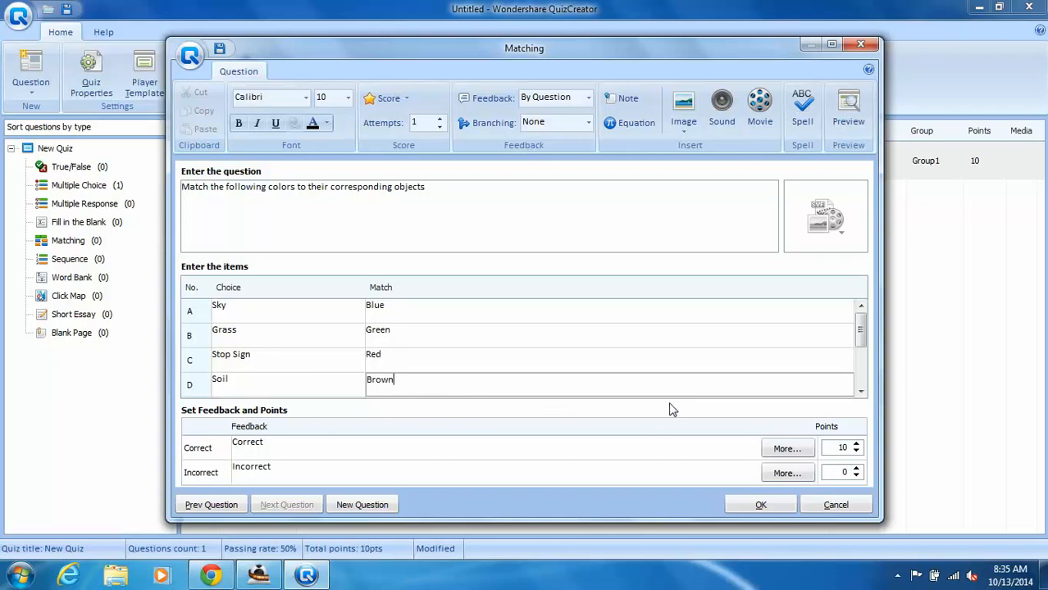
{"action": "left_click", "coordinate": [763, 506]}
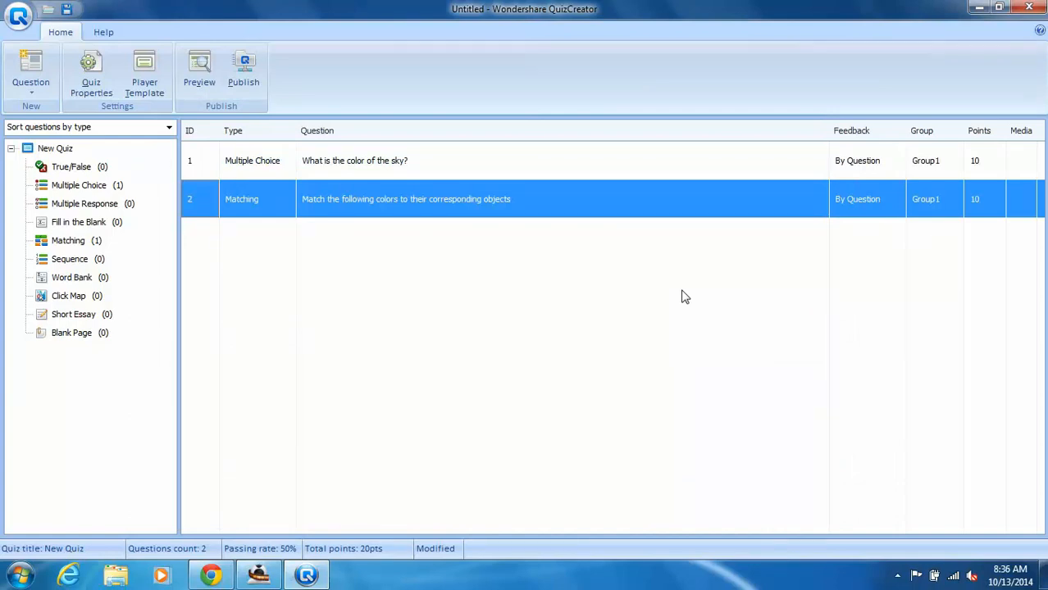
Preview the quiz, start it and advance from the sky-color question to the matching question
{"action": "left_click", "coordinate": [208, 82]}
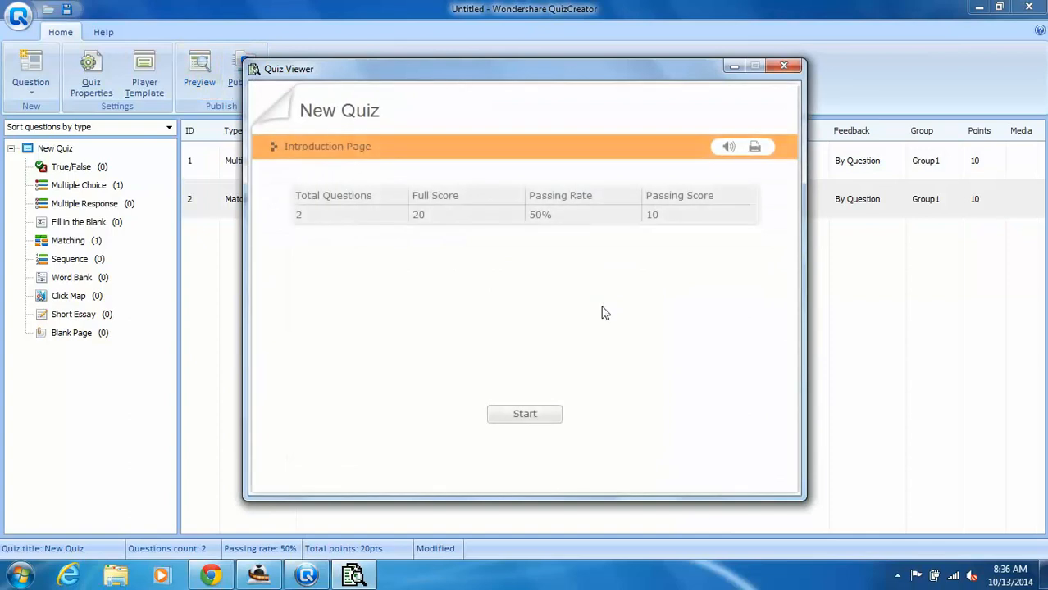
{"action": "left_click", "coordinate": [525, 415]}
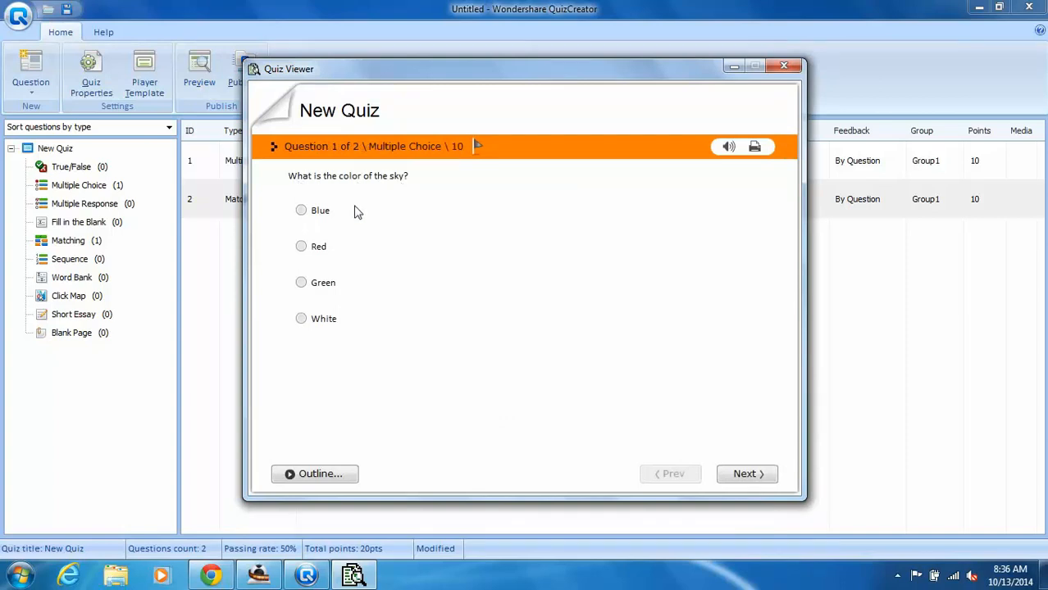
{"action": "left_click", "coordinate": [745, 474]}
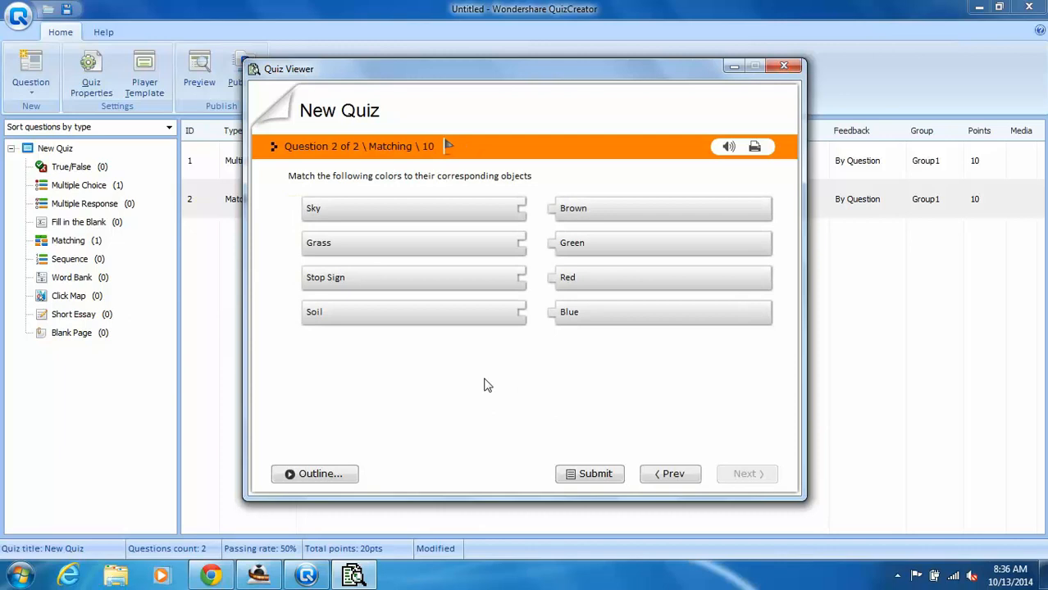
Test the matching question by pairing Sky–Brown, Grass–Blue, Stop Sign–Green and Soil–Red, submit the quiz and close the preview
{"action": "left_click_drag", "start_coordinate": [583, 211], "coordinate": [555, 213]}
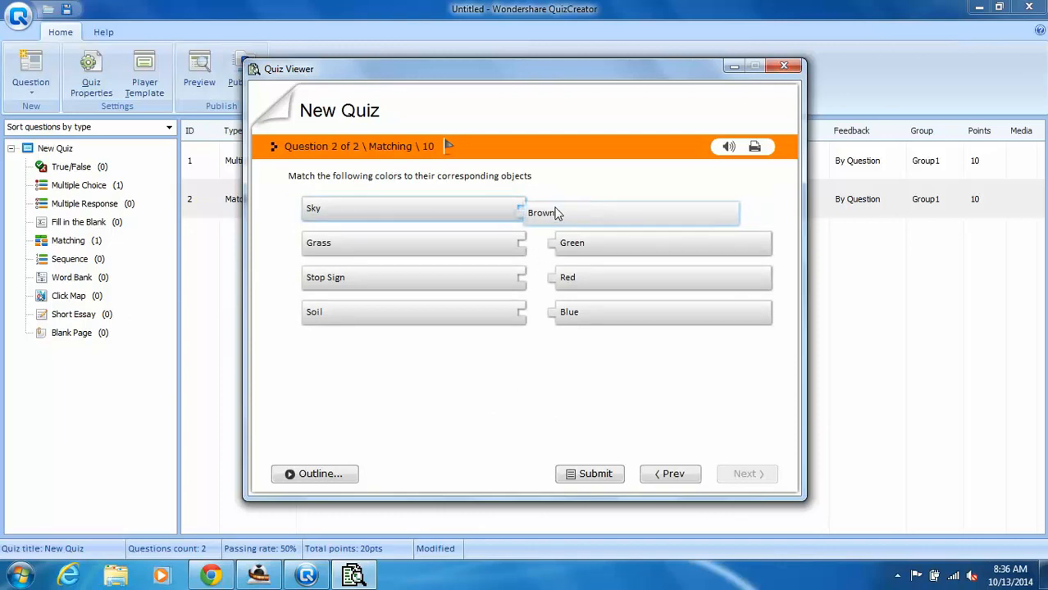
{"action": "left_click_drag", "start_coordinate": [613, 250], "coordinate": [580, 289]}
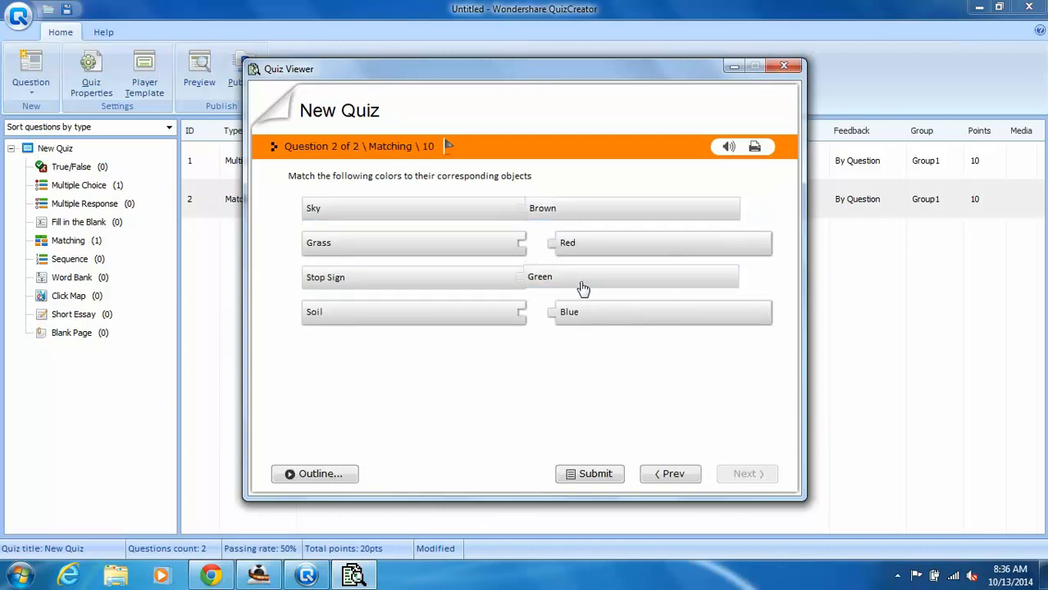
{"action": "left_click_drag", "start_coordinate": [631, 321], "coordinate": [601, 321]}
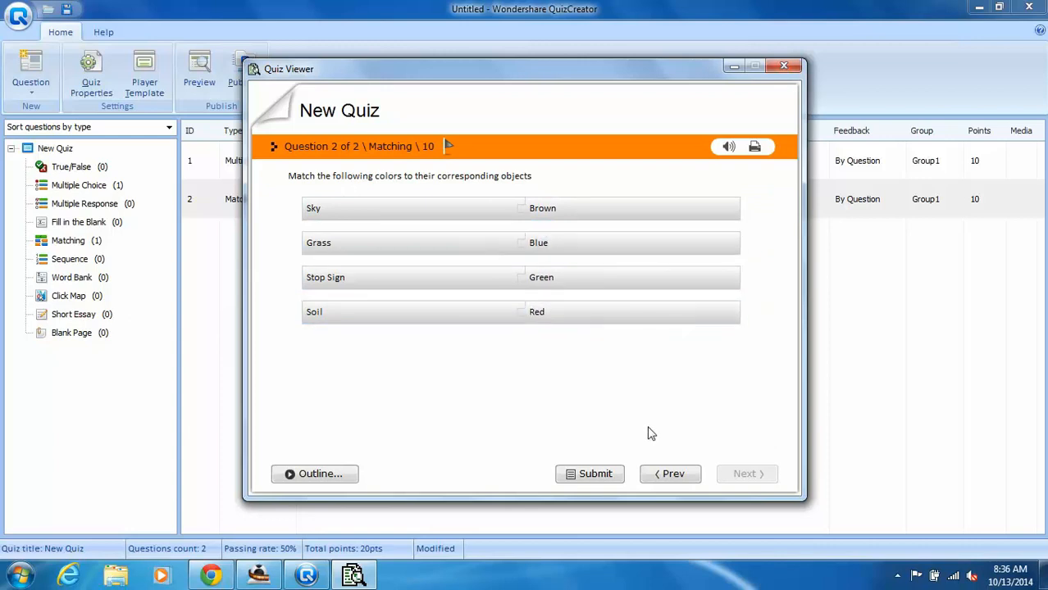
{"action": "left_click", "coordinate": [603, 476]}
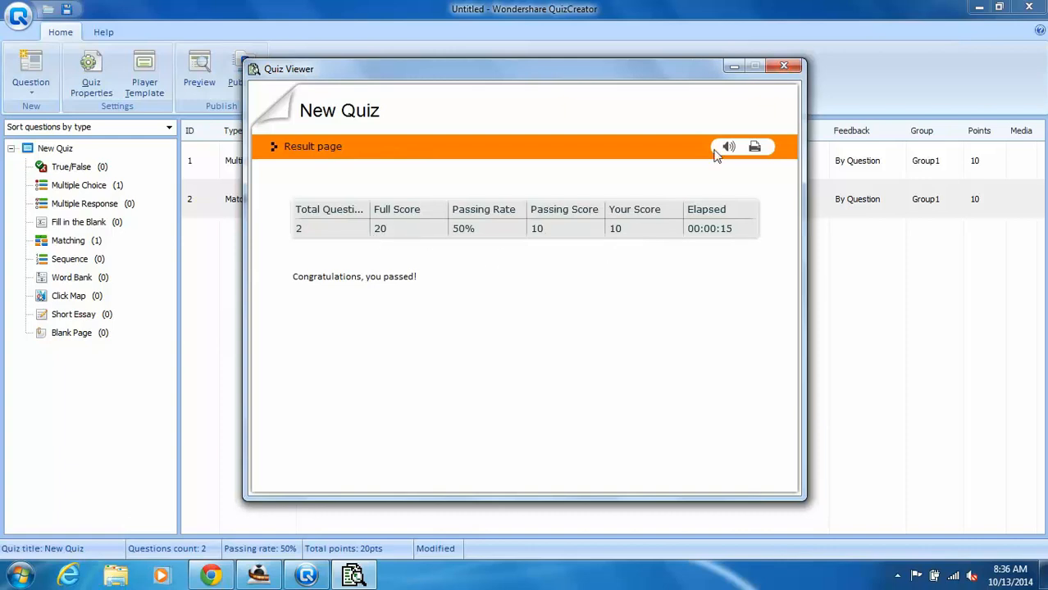
{"action": "left_click", "coordinate": [785, 66]}
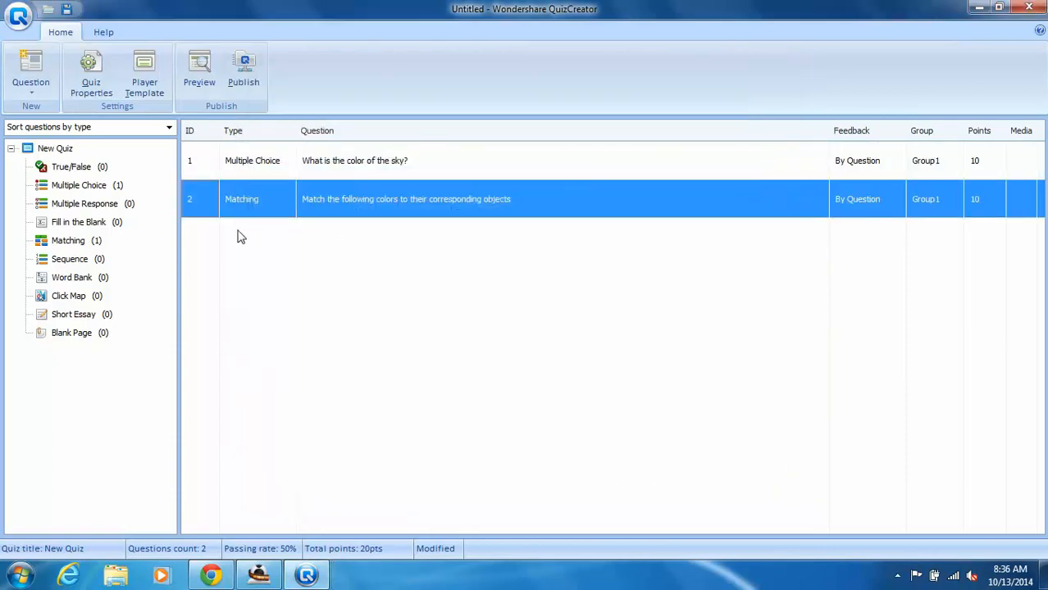
Edit the matching question to use no feedback and award 4 points for a correct answer, and save it
{"action": "right_click", "coordinate": [414, 202]}
{"action": "left_click", "coordinate": [451, 236]}
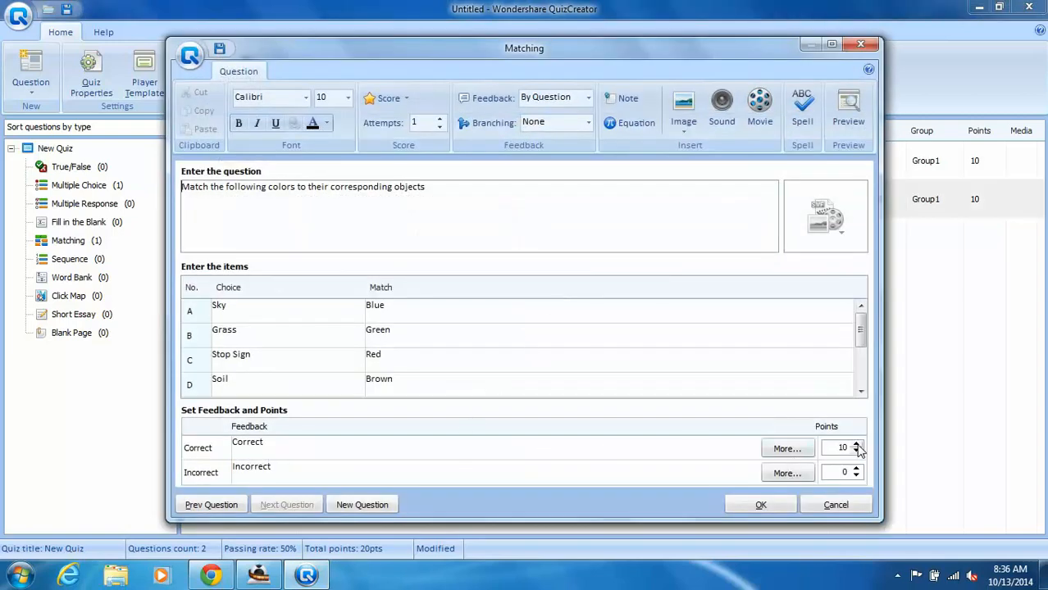
{"action": "left_click", "coordinate": [579, 99]}
{"action": "left_click", "coordinate": [574, 112]}
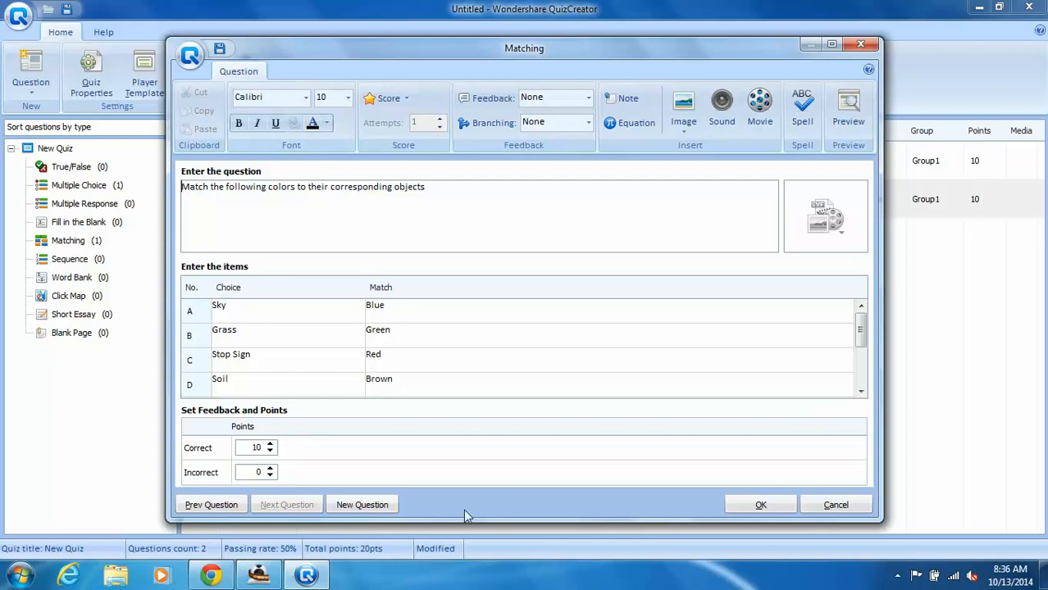
{"action": "left_click", "coordinate": [255, 448]}
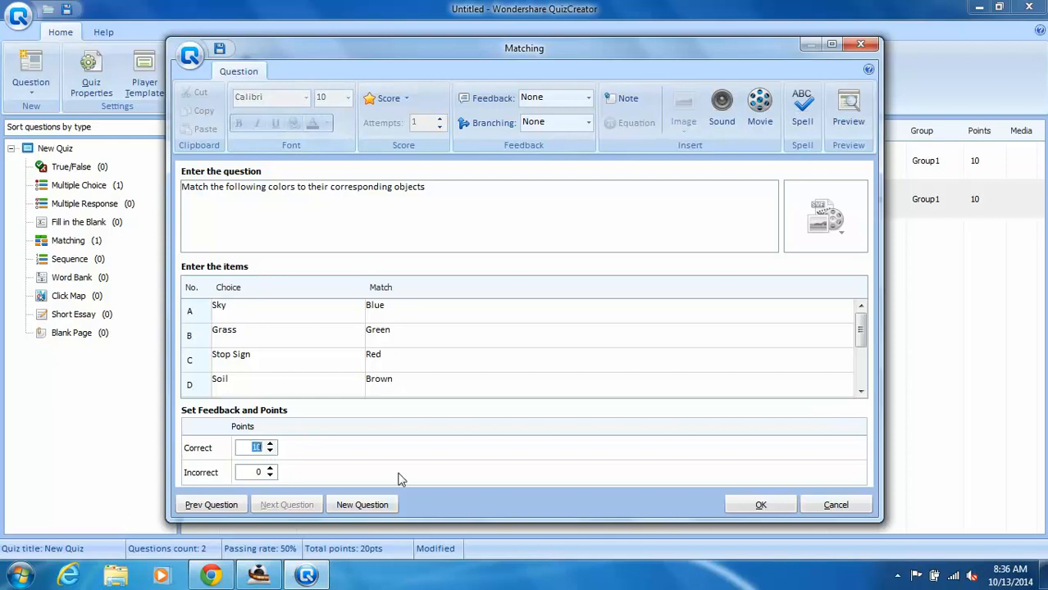
{"action": "type", "text": "4"}
{"action": "left_click", "coordinate": [761, 505]}
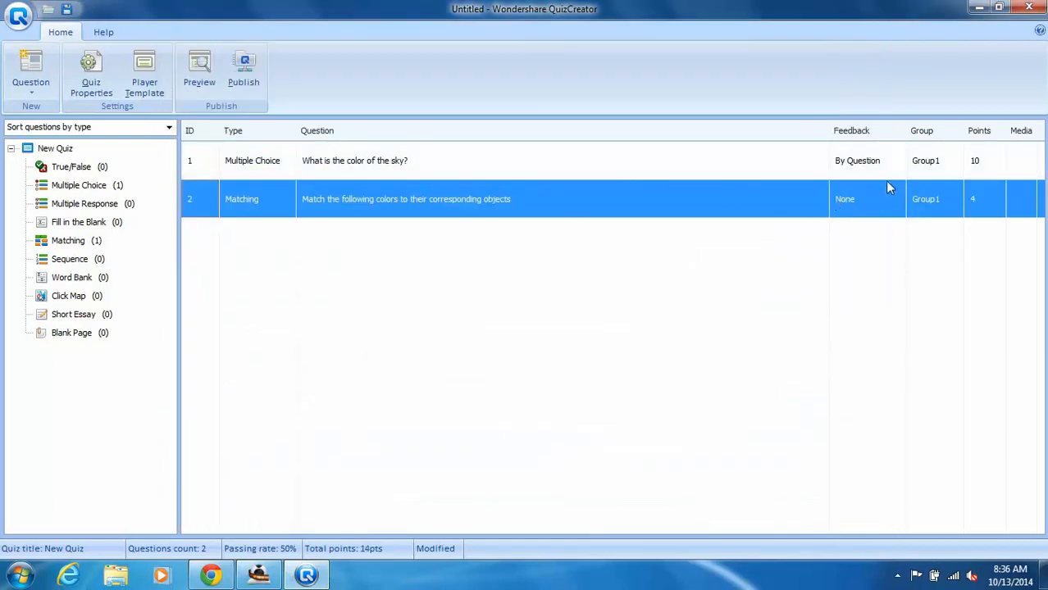
Open the sky-color multiple-choice question for editing and set its feedback to None
{"action": "left_click", "coordinate": [507, 166]}
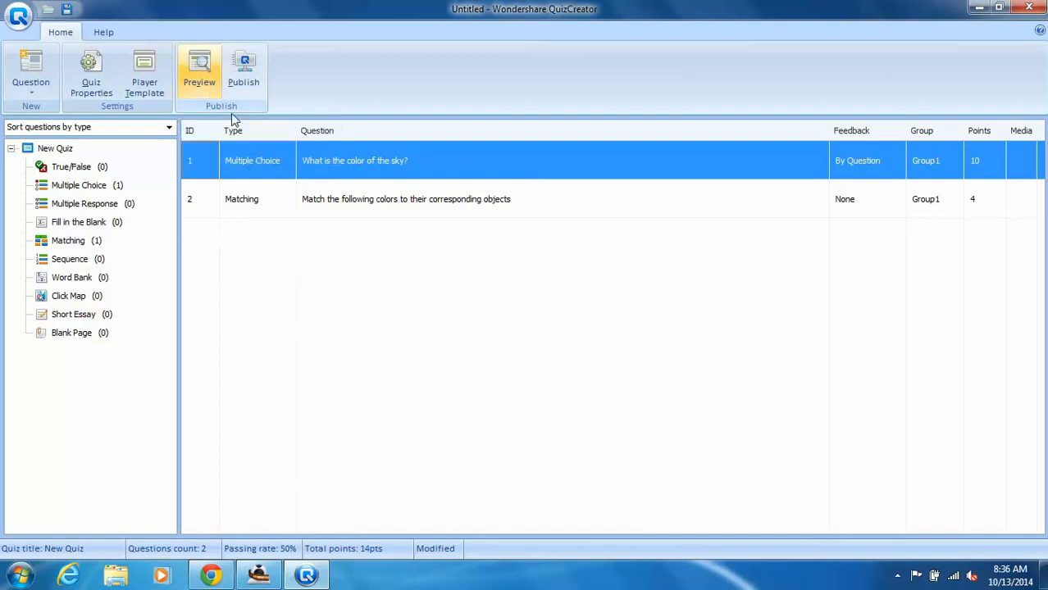
{"action": "right_click", "coordinate": [471, 161]}
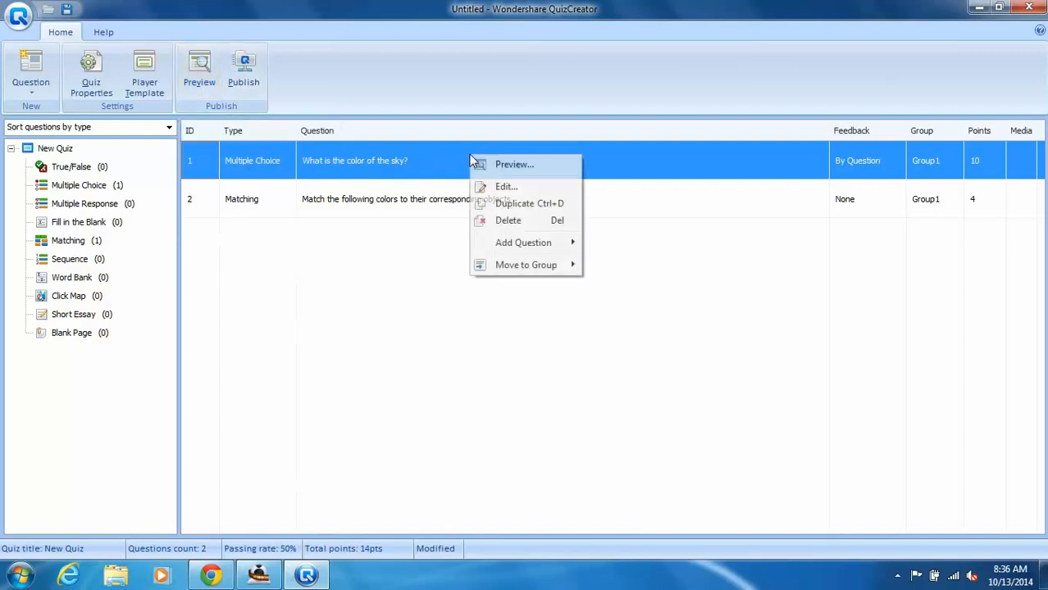
{"action": "left_click", "coordinate": [523, 187]}
{"action": "double_click", "coordinate": [510, 172]}
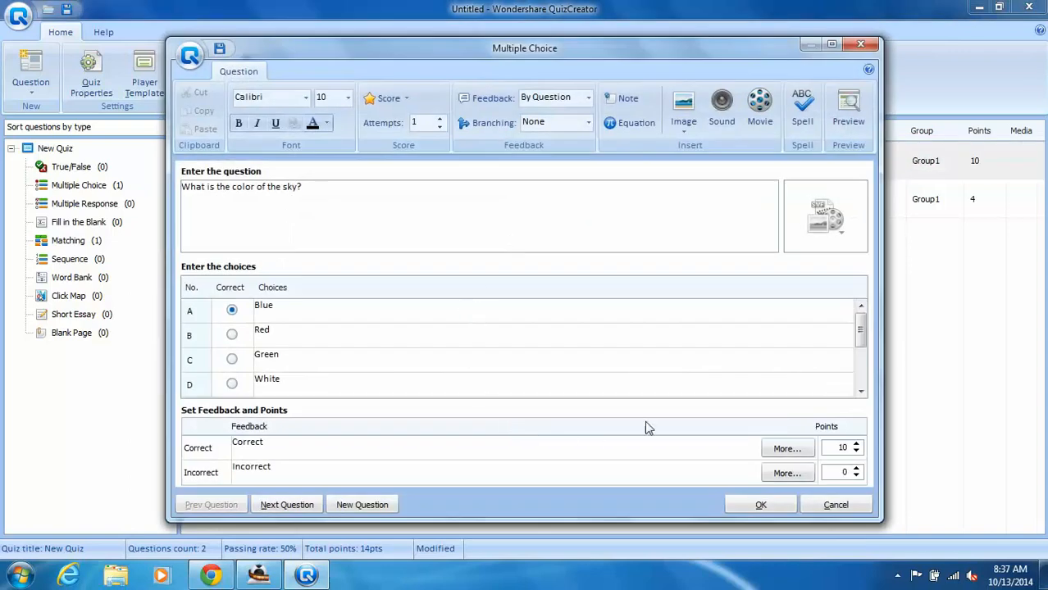
{"action": "left_click", "coordinate": [554, 99]}
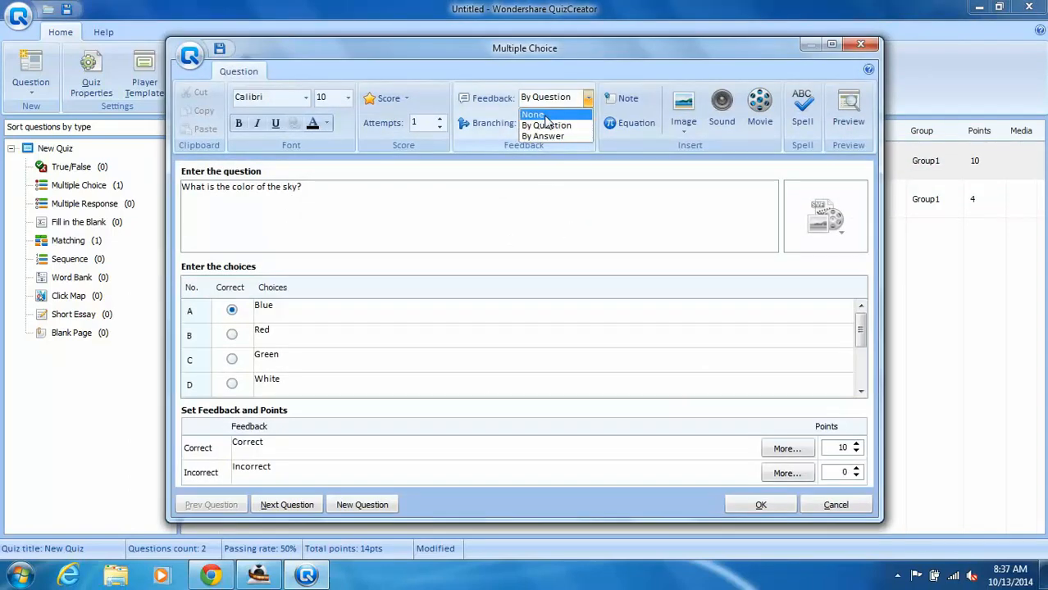
{"action": "left_click", "coordinate": [544, 116]}
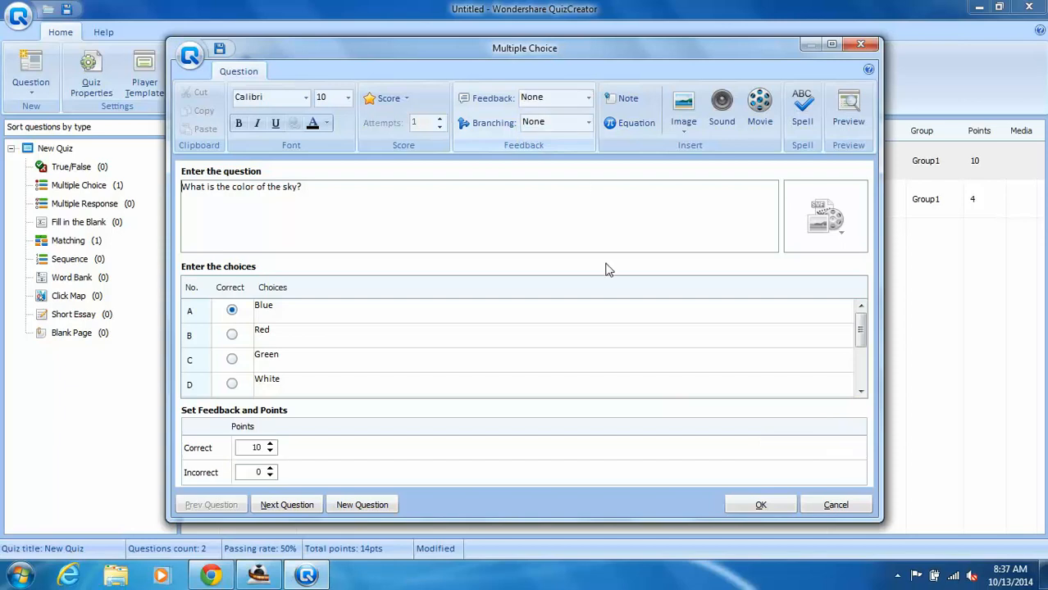
Set the sky-color question to award 1 point for a correct answer and save it
{"action": "left_click", "coordinate": [257, 446]}
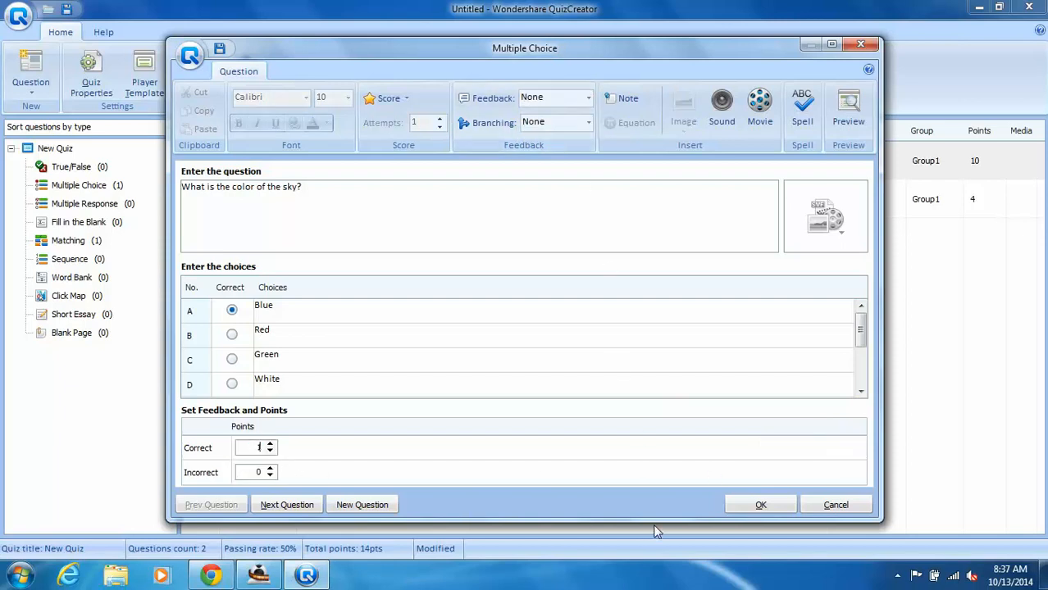
{"action": "left_click", "coordinate": [755, 505]}
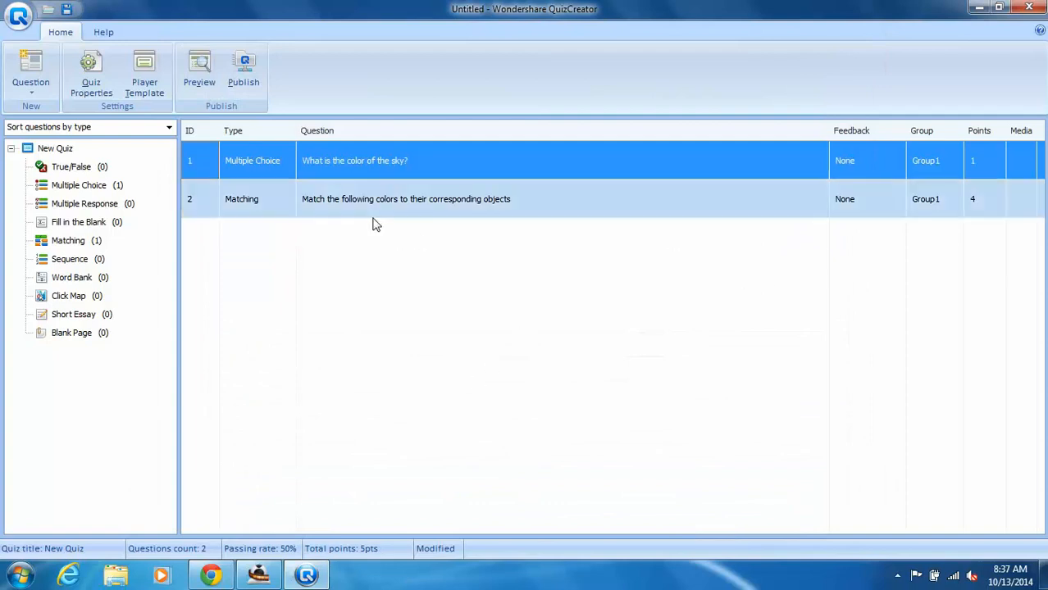
Preview the quiz, answer the sky-color question with Blue, and check the question outline from the matching question
{"action": "left_click", "coordinate": [199, 76]}
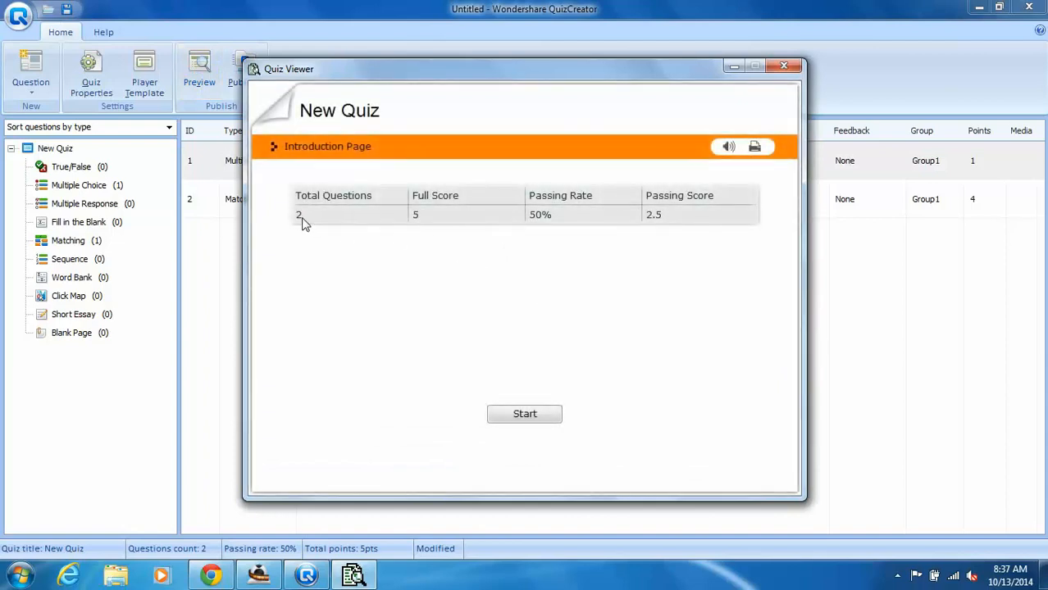
{"action": "left_click", "coordinate": [531, 418]}
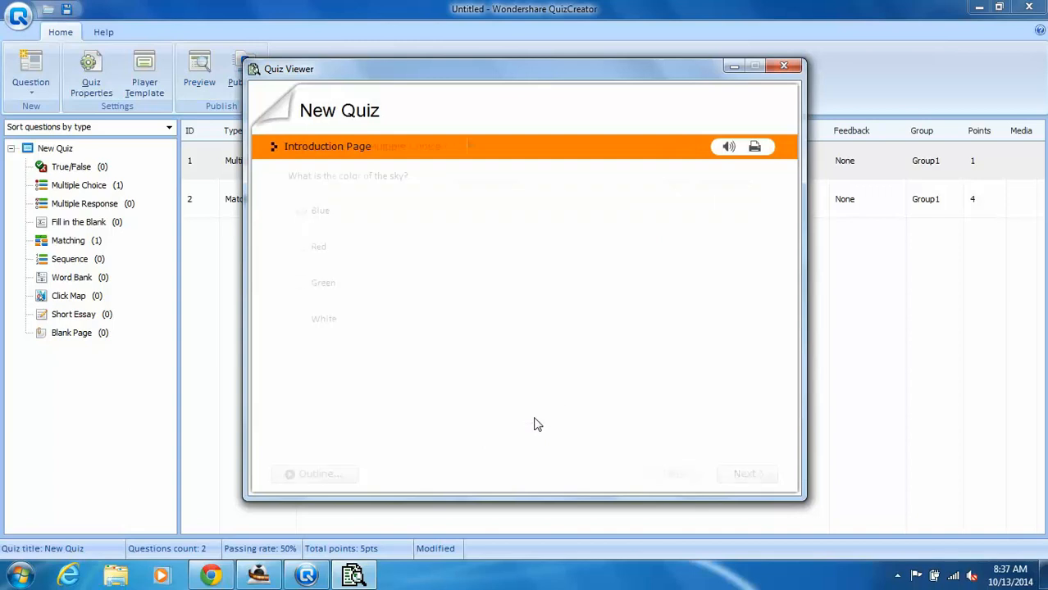
{"action": "left_click", "coordinate": [312, 212]}
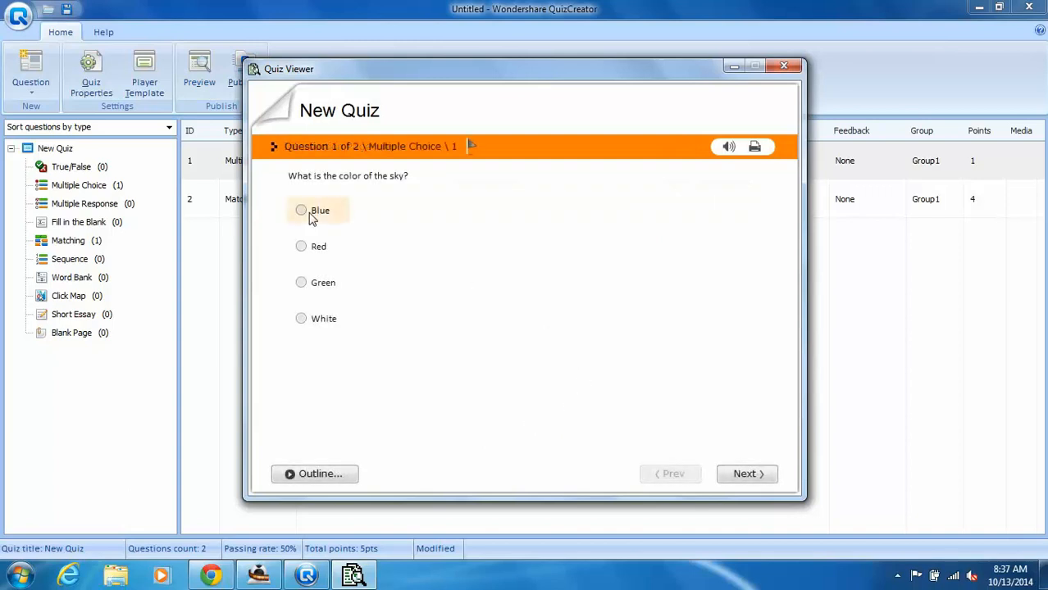
{"action": "left_click", "coordinate": [746, 474]}
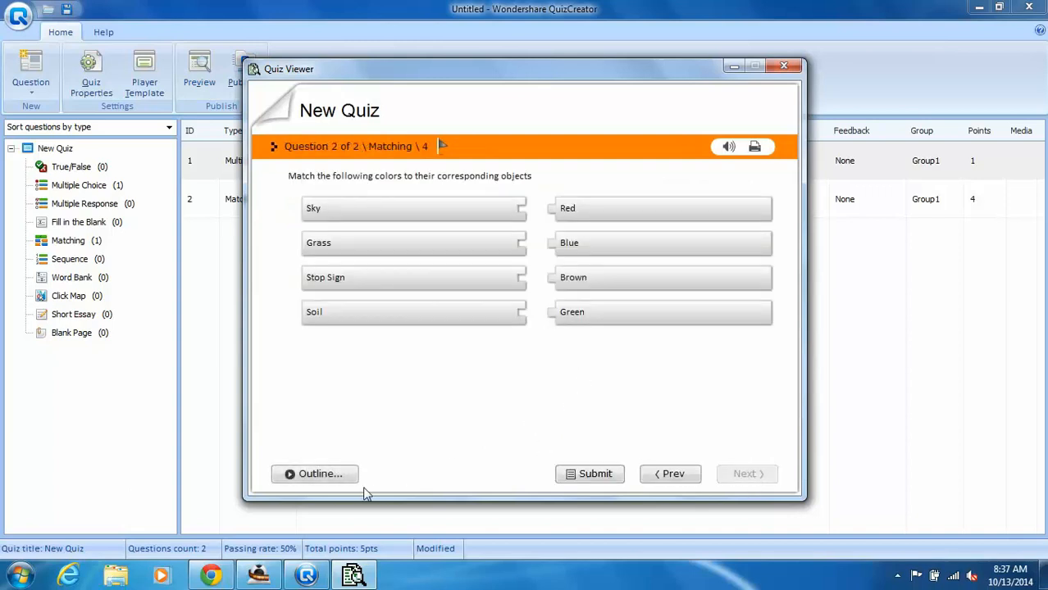
{"action": "left_click", "coordinate": [316, 474]}
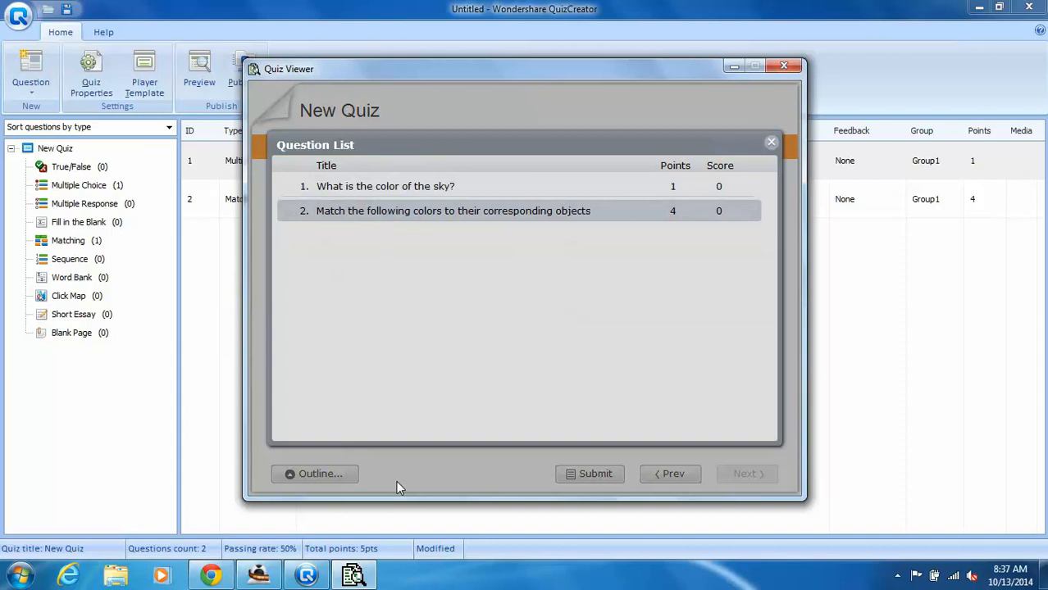
{"action": "left_click", "coordinate": [771, 142]}
Pair Sky–Blue, Grass–Green, Stop Sign–Red and Soil–Brown in the matching question, submit the quiz and close the preview
{"action": "left_click_drag", "start_coordinate": [592, 211], "coordinate": [578, 287]}
{"action": "left_click_drag", "start_coordinate": [608, 248], "coordinate": [576, 244]}
{"action": "left_click_drag", "start_coordinate": [613, 211], "coordinate": [574, 219]}
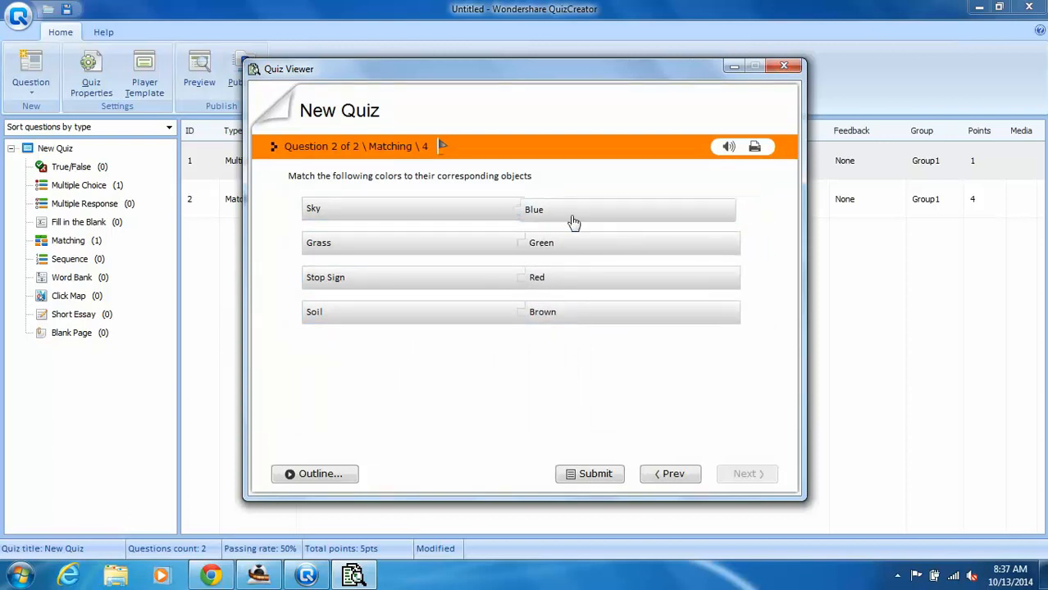
{"action": "left_click", "coordinate": [601, 475]}
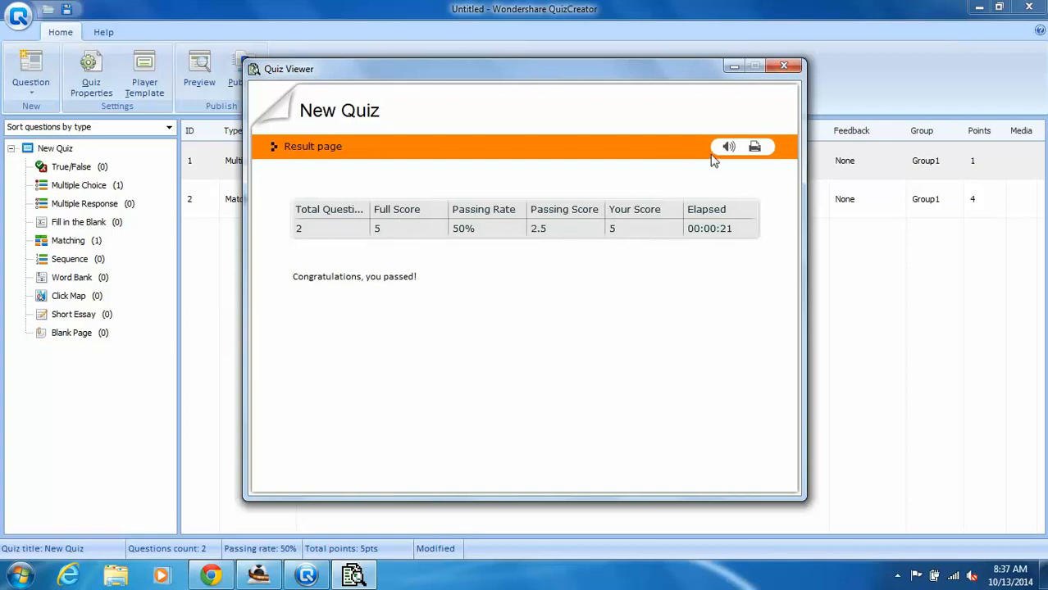
{"action": "left_click", "coordinate": [785, 67]}
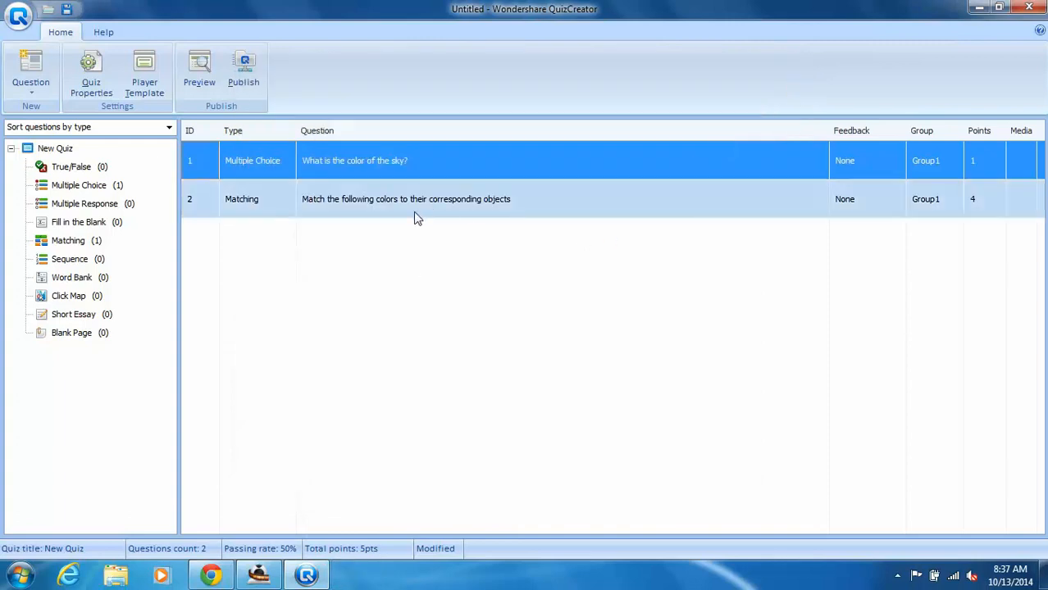
Set the quiz title to "Colors" and the introduction to "This is a Trial Quiz to embed in Moodle" in the quiz properties
{"action": "left_click", "coordinate": [90, 86]}
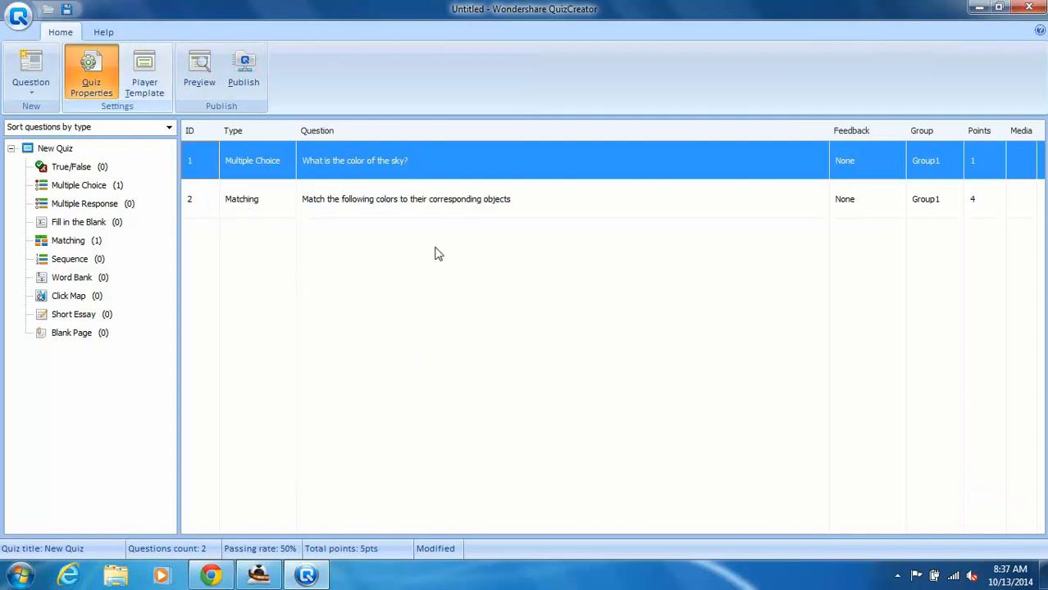
{"action": "left_click_drag", "start_coordinate": [528, 123], "coordinate": [450, 123]}
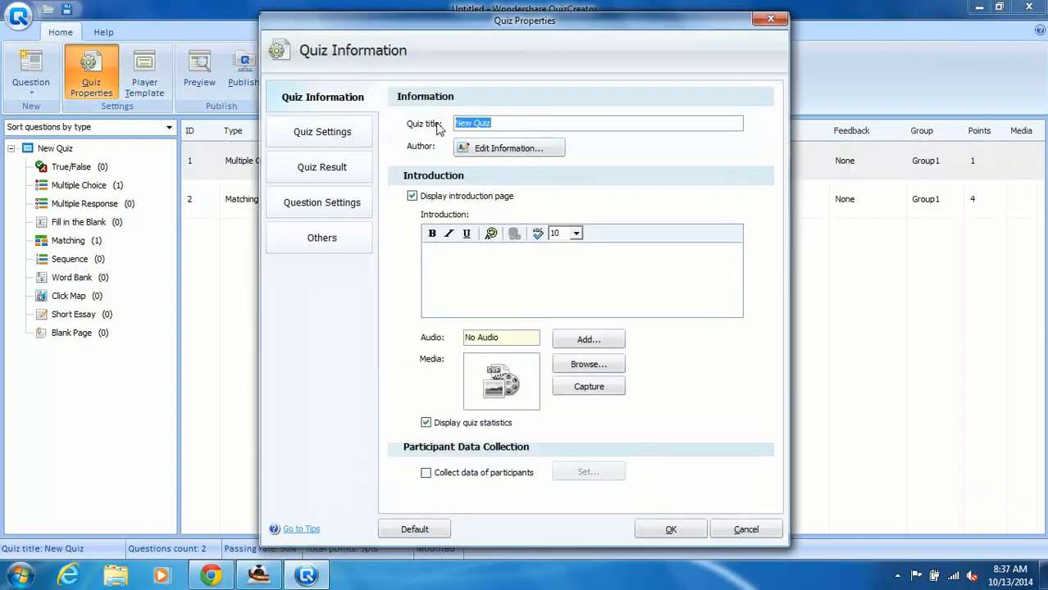
{"action": "type", "text": "Colors"}
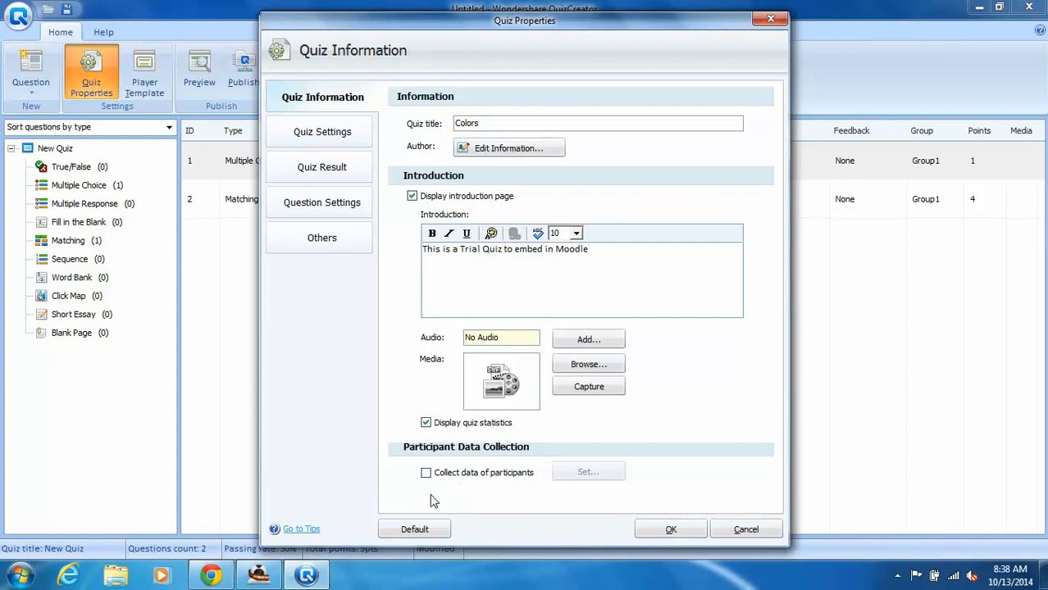
Enable a time limit in the quiz settings that ends the quiz after 3 minutes
{"action": "left_click", "coordinate": [346, 138]}
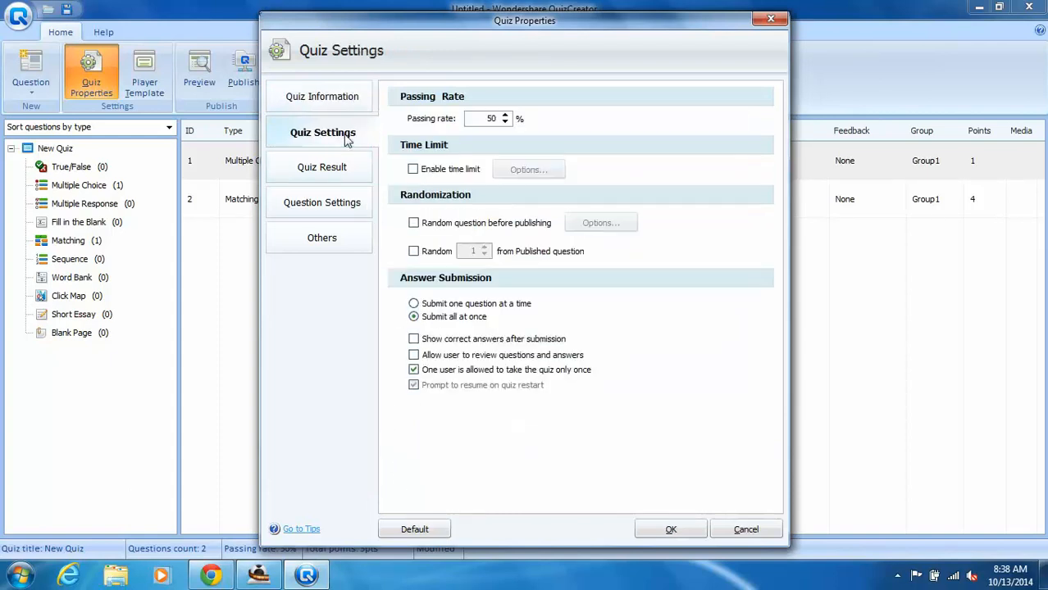
{"action": "left_click", "coordinate": [445, 172]}
{"action": "left_click", "coordinate": [529, 170]}
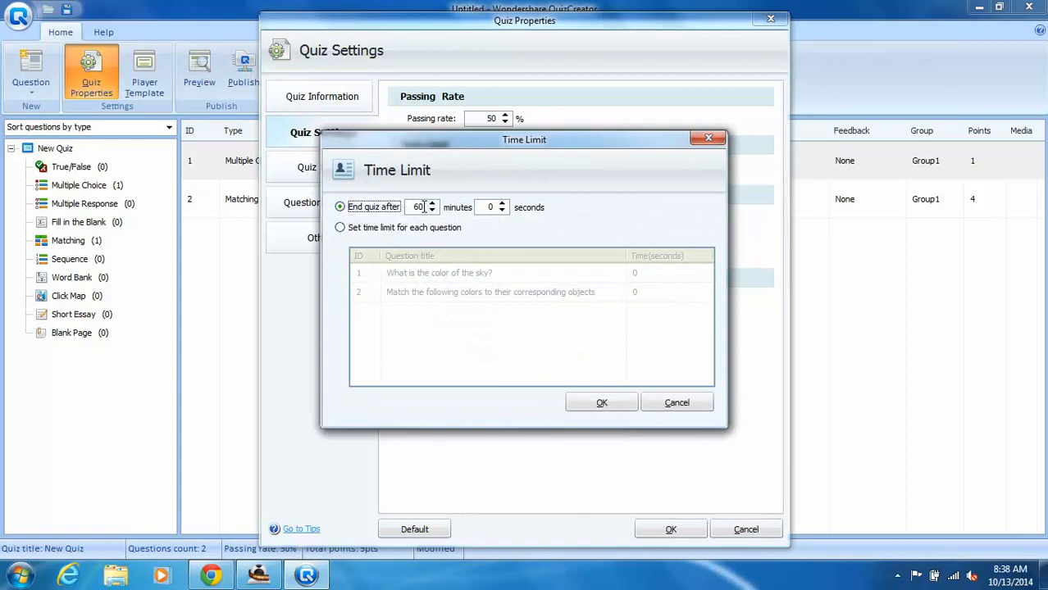
{"action": "left_click_drag", "start_coordinate": [424, 207], "coordinate": [413, 208]}
{"action": "type", "text": "3"}
{"action": "left_click", "coordinate": [607, 402]}
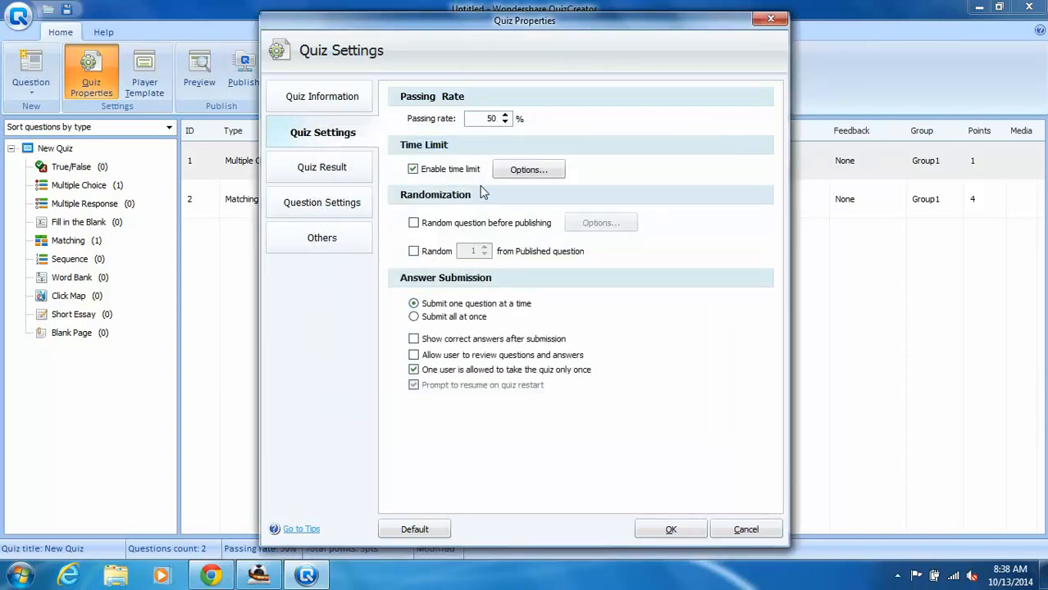
Enable random selection of 2 questions before publishing and set the answers to submit all at once
{"action": "left_click", "coordinate": [421, 224]}
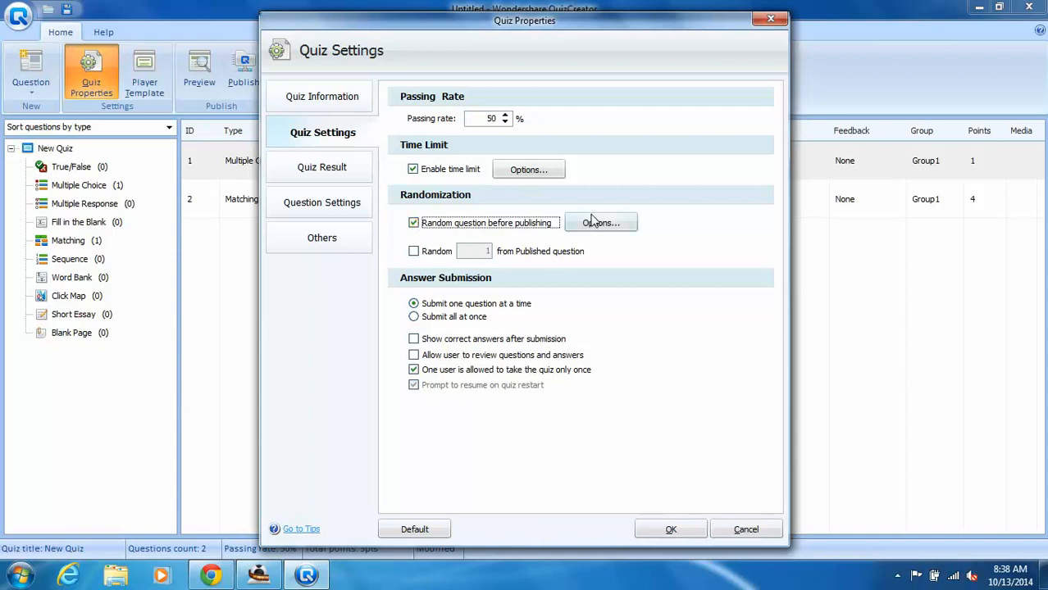
{"action": "left_click", "coordinate": [600, 223]}
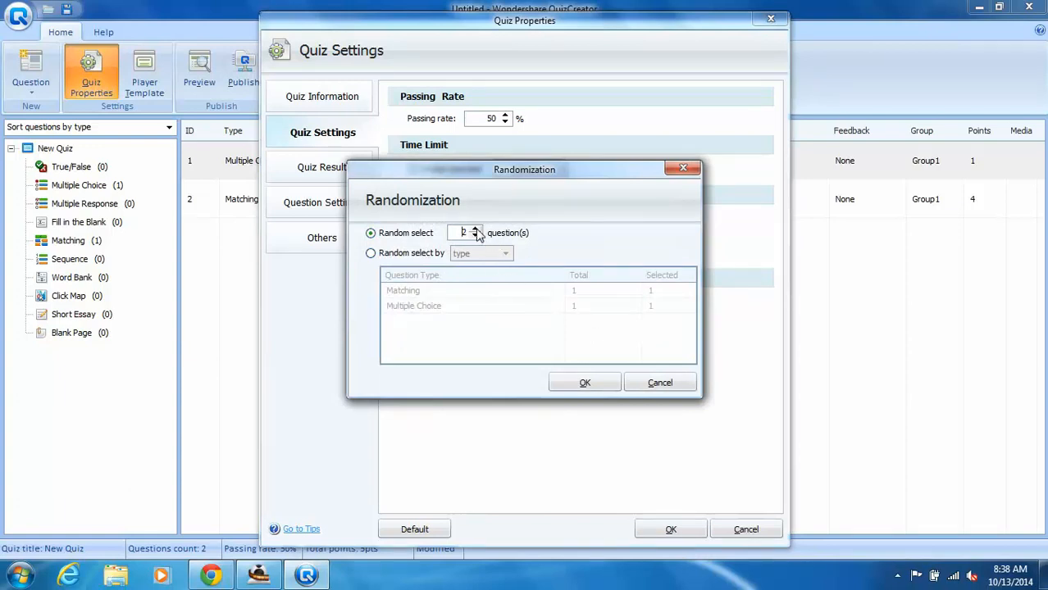
{"action": "left_click", "coordinate": [585, 384]}
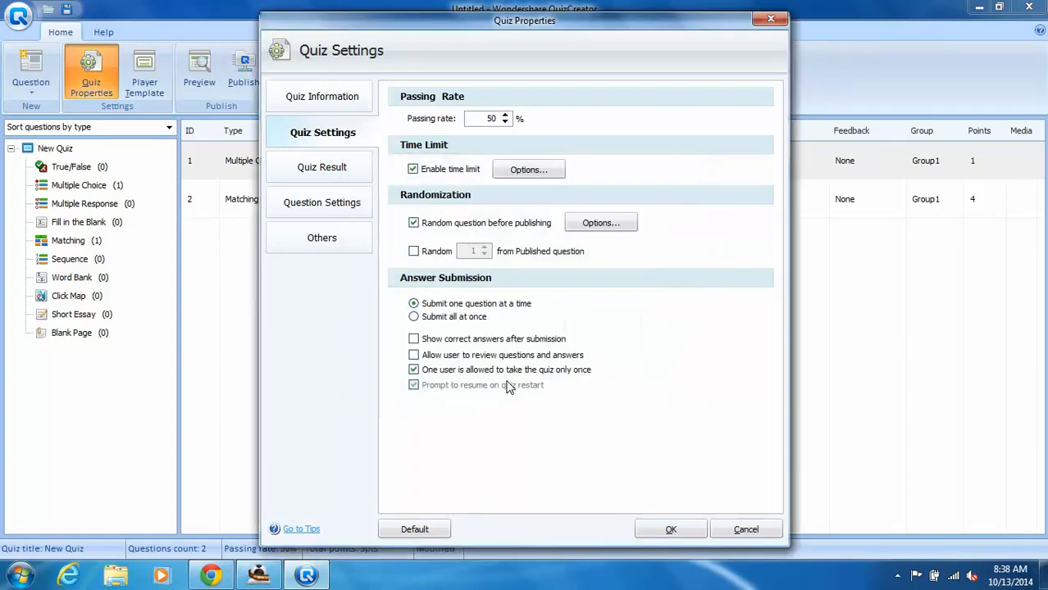
{"action": "left_click", "coordinate": [473, 323]}
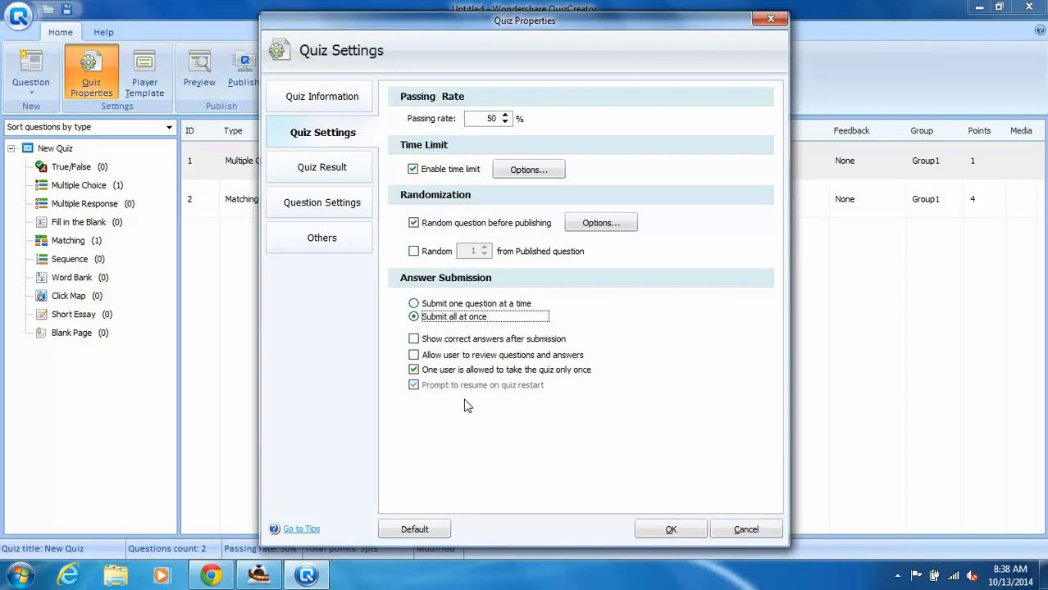
Review the quiz result, question and other settings, keeping feedback according to the result, and save the quiz properties
{"action": "left_click", "coordinate": [366, 173]}
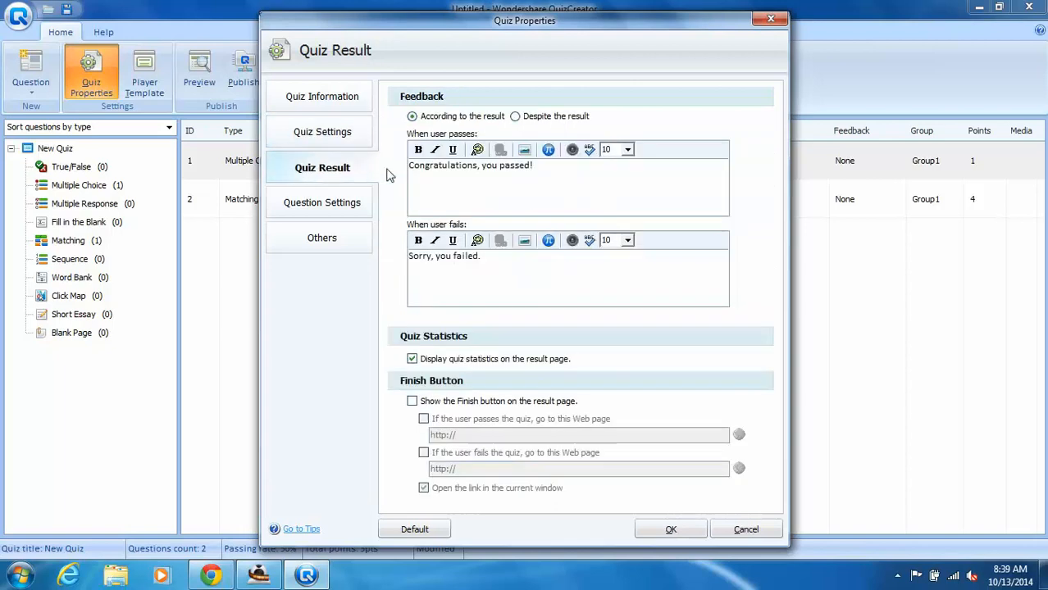
{"action": "left_click", "coordinate": [527, 119]}
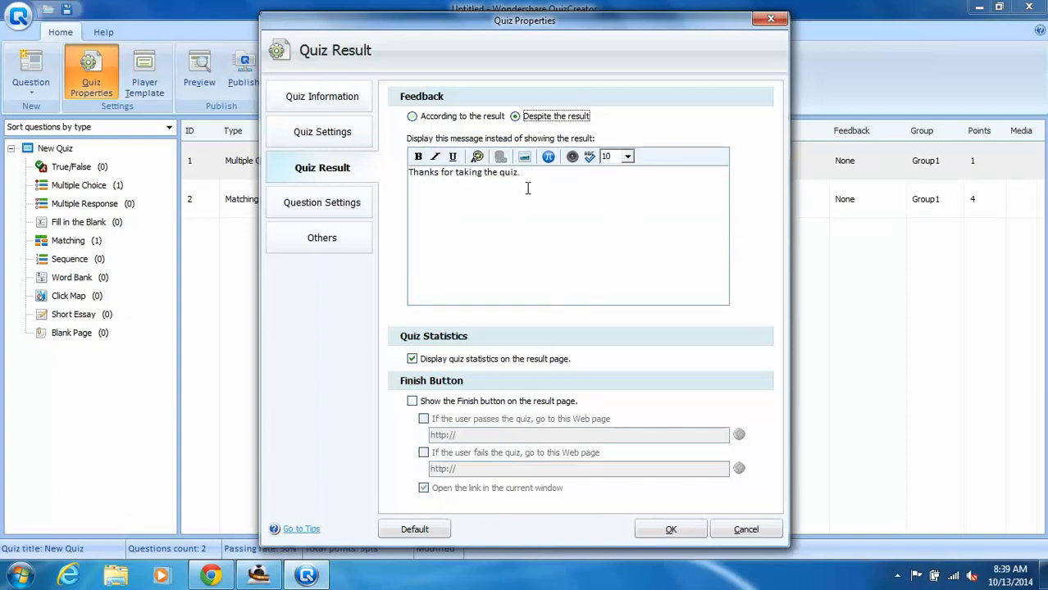
{"action": "left_click", "coordinate": [480, 117]}
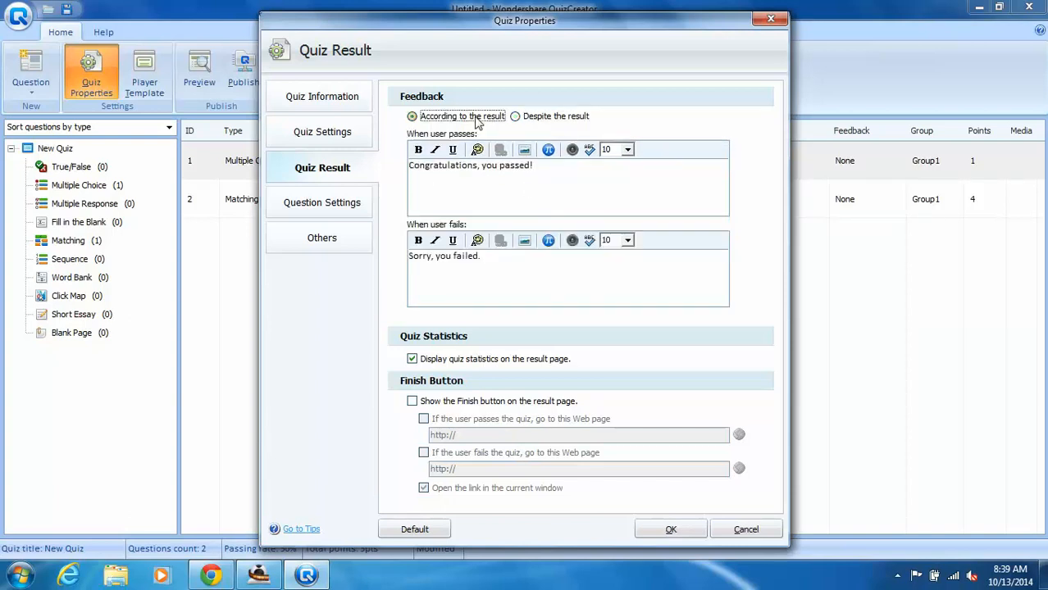
{"action": "left_click", "coordinate": [335, 210]}
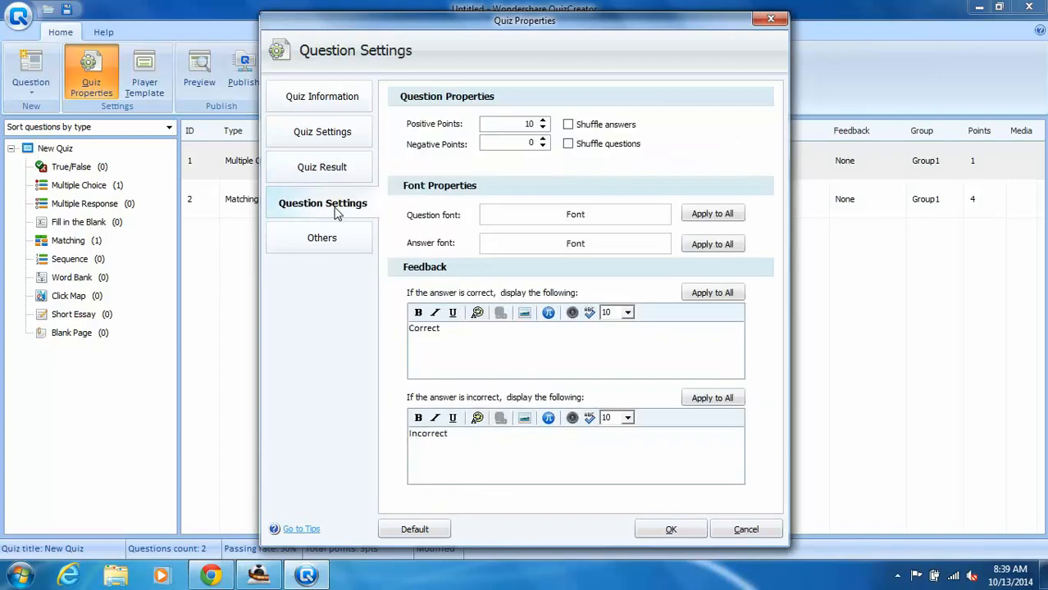
{"action": "left_click", "coordinate": [332, 246]}
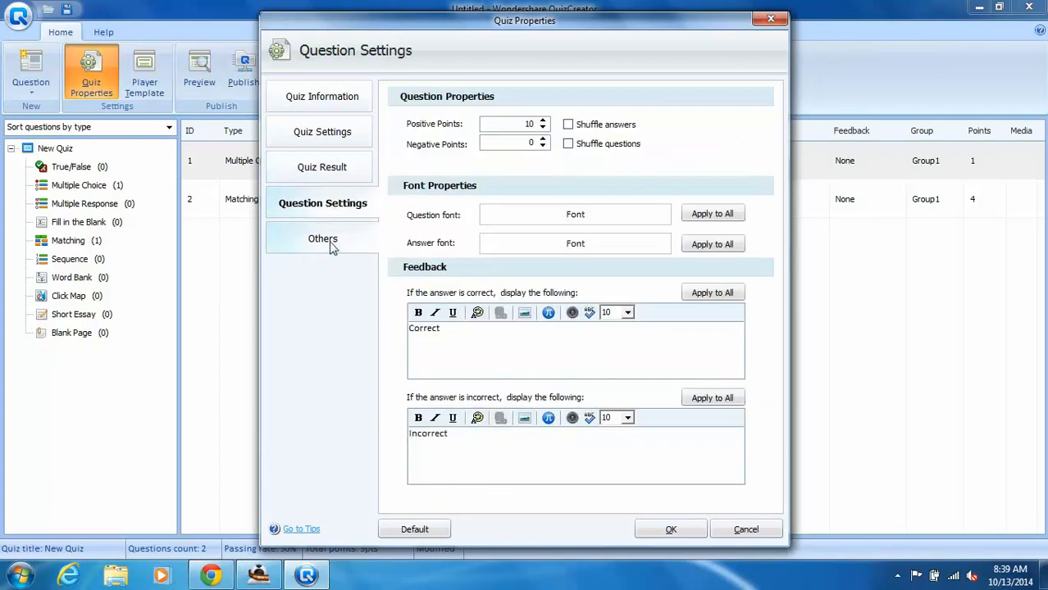
{"action": "left_click", "coordinate": [326, 169]}
{"action": "left_click", "coordinate": [333, 206]}
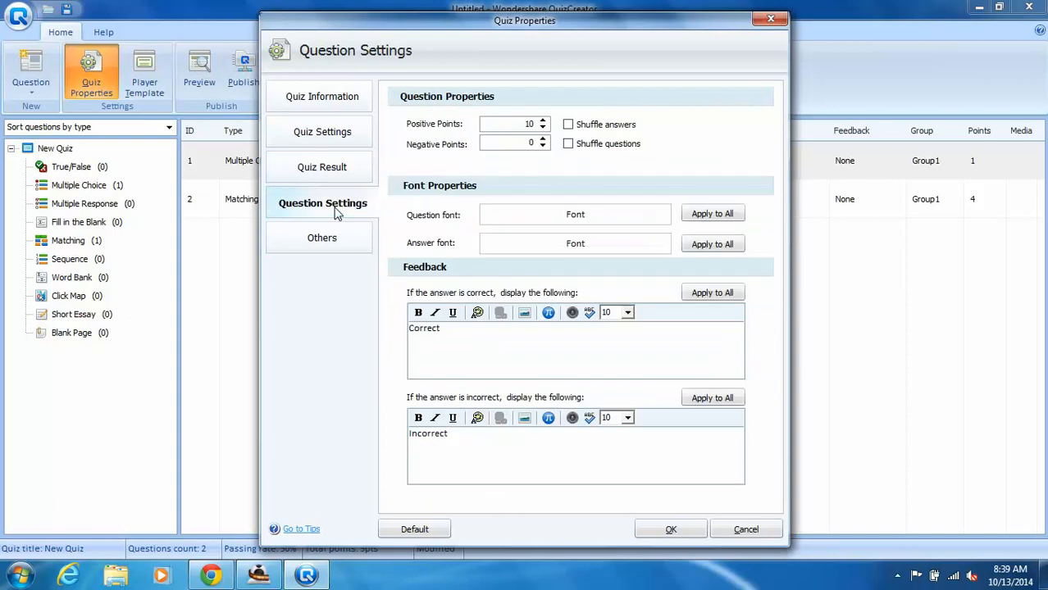
{"action": "left_click", "coordinate": [332, 247]}
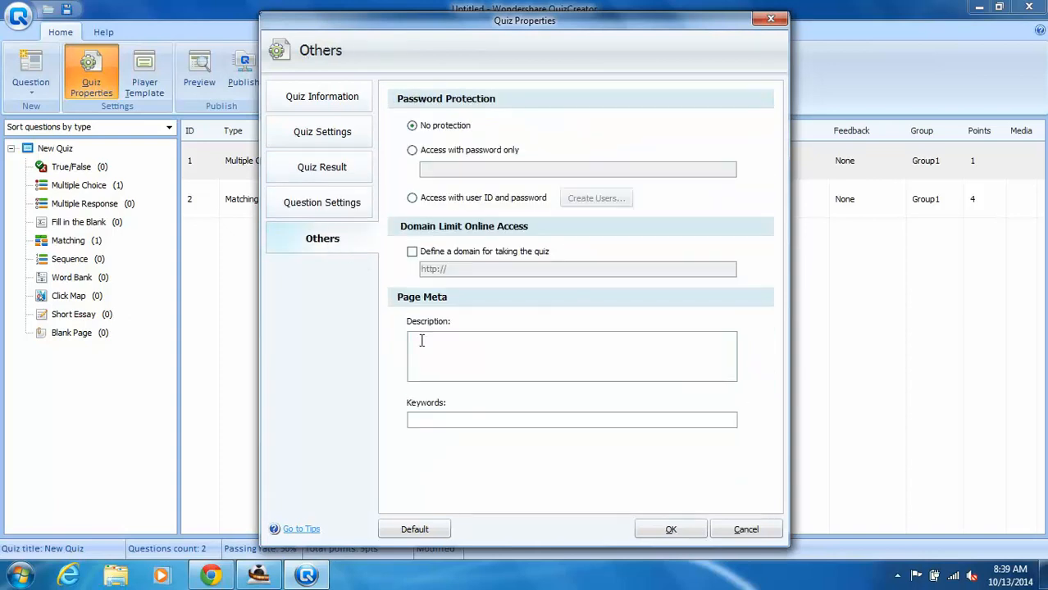
{"action": "left_click", "coordinate": [669, 528]}
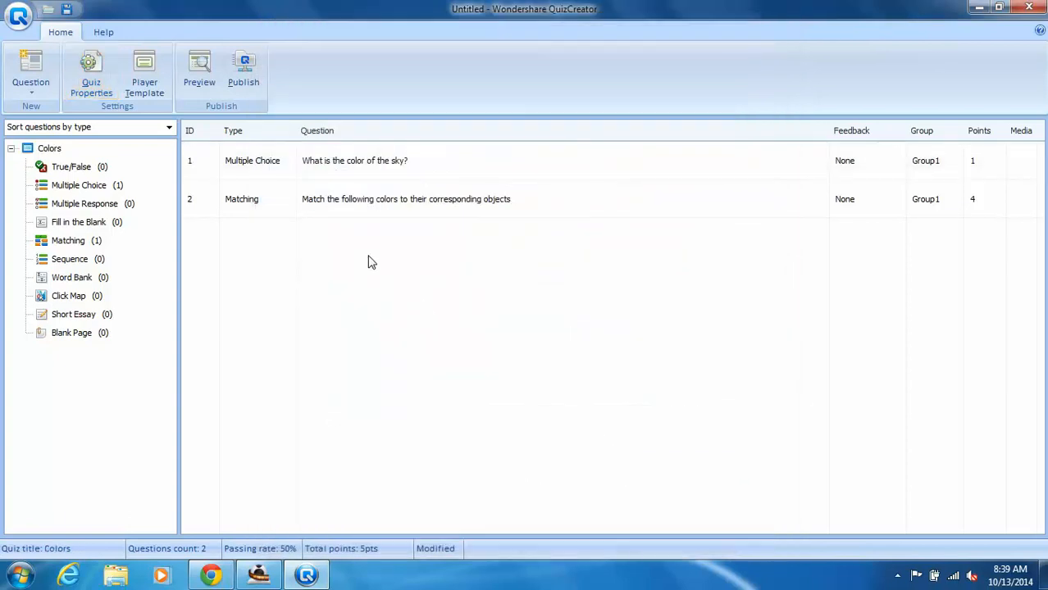
Publish the quiz to the computer as a SCORM 2004 package for LMS and view the published quiz
{"action": "left_click", "coordinate": [258, 86]}
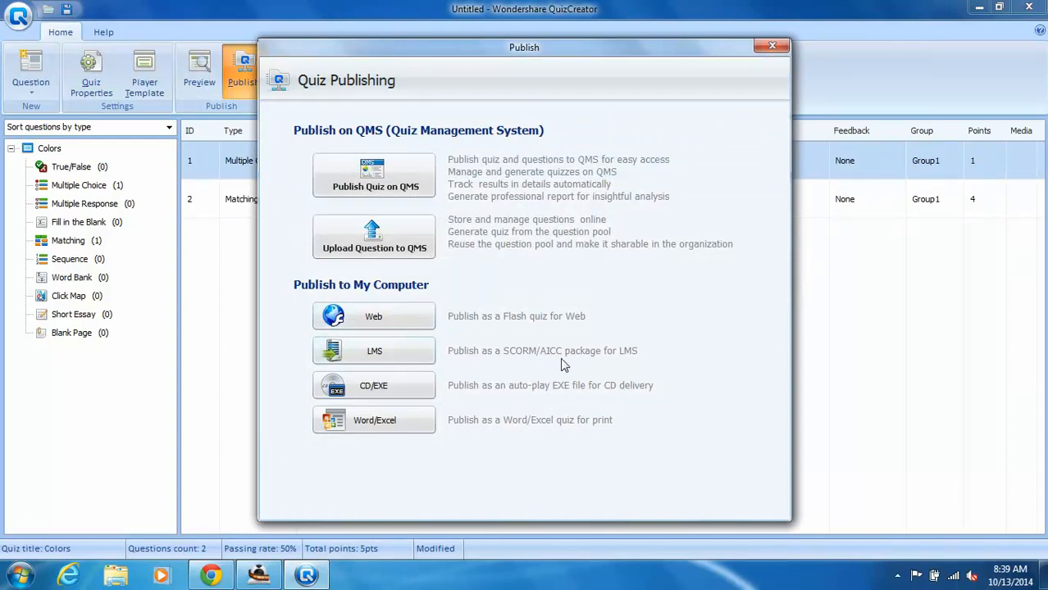
{"action": "left_click", "coordinate": [412, 354]}
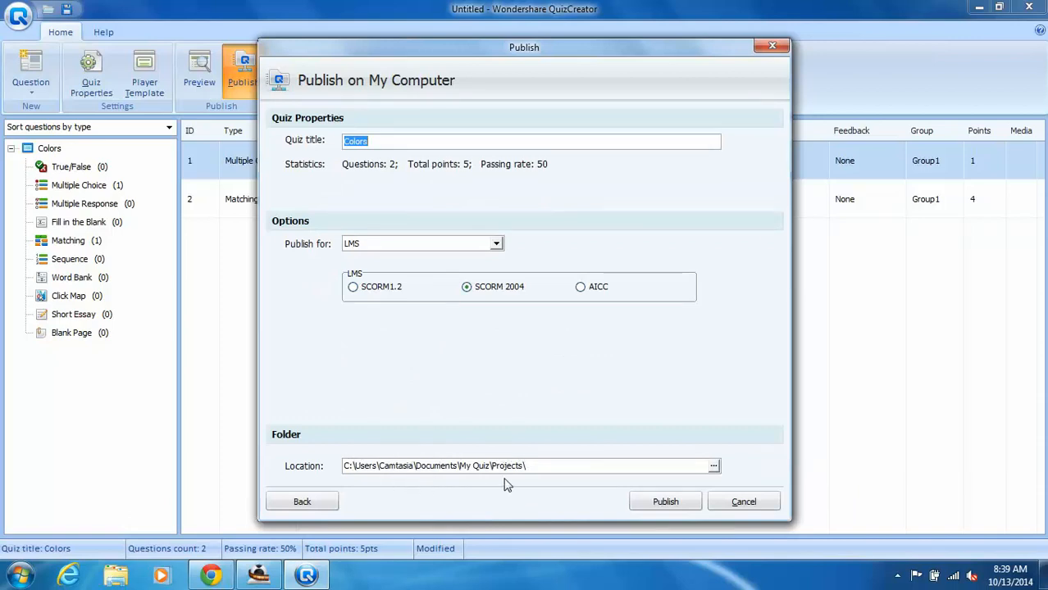
{"action": "left_click", "coordinate": [648, 501]}
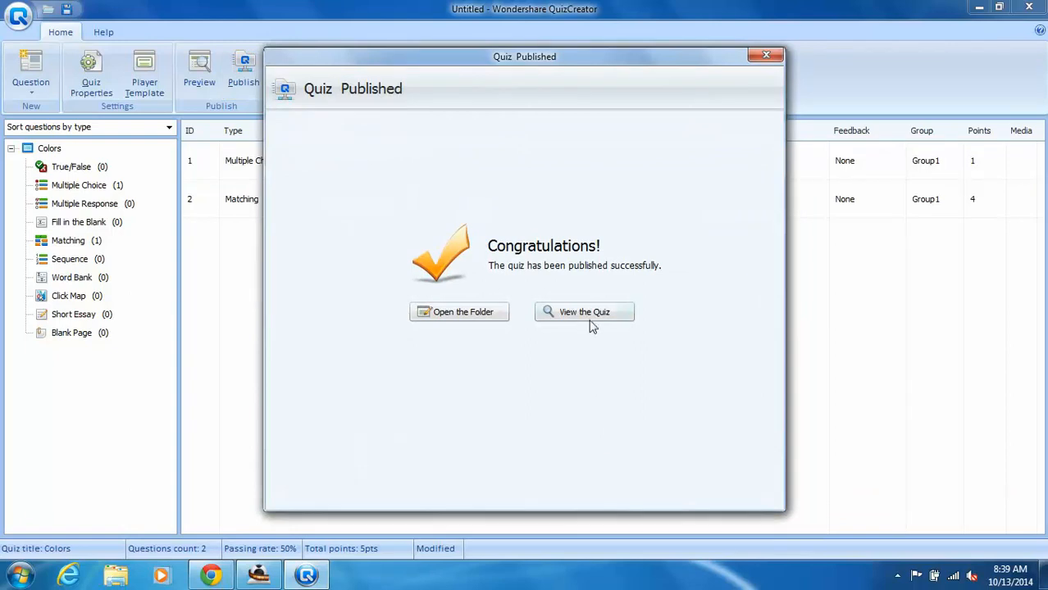
{"action": "left_click", "coordinate": [588, 315]}
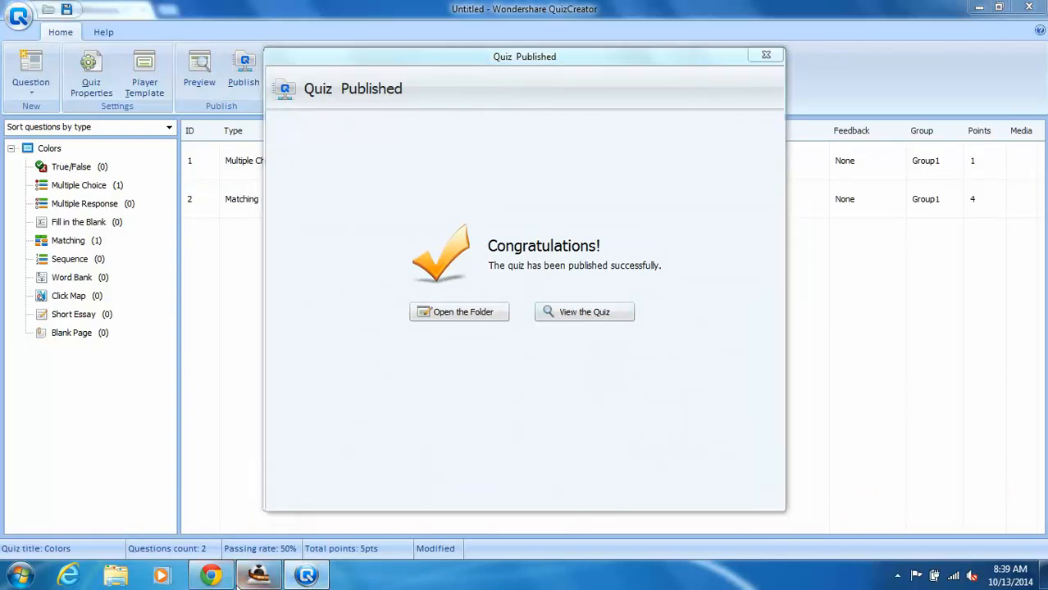
Switch to the Moodle course in Chrome and add a SCORM package to 8 October - 14 October, named Colors and described as "This is an exam about colors"
{"action": "left_click", "coordinate": [213, 576]}
{"action": "scroll", "coordinate": [570, 510], "scroll_direction": "down", "scroll_amount": 4}
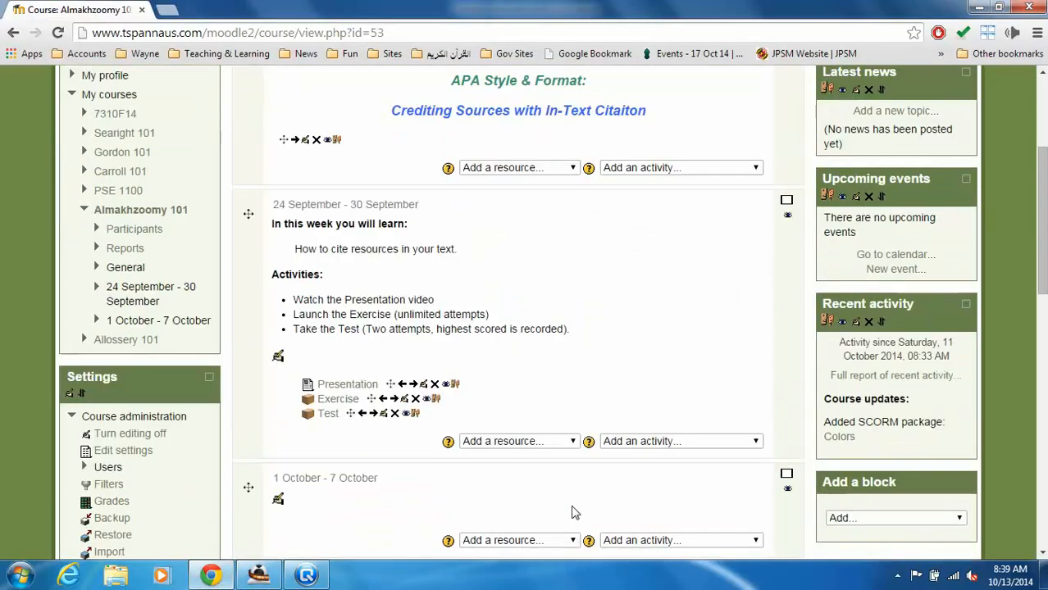
{"action": "scroll", "coordinate": [664, 499], "scroll_direction": "down", "scroll_amount": 1}
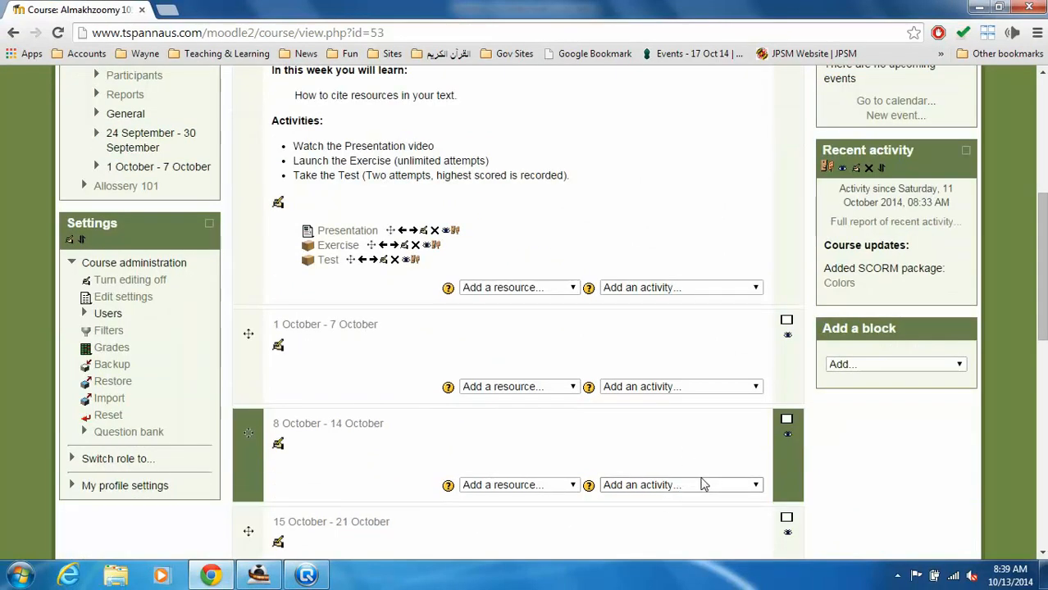
{"action": "left_click", "coordinate": [702, 484]}
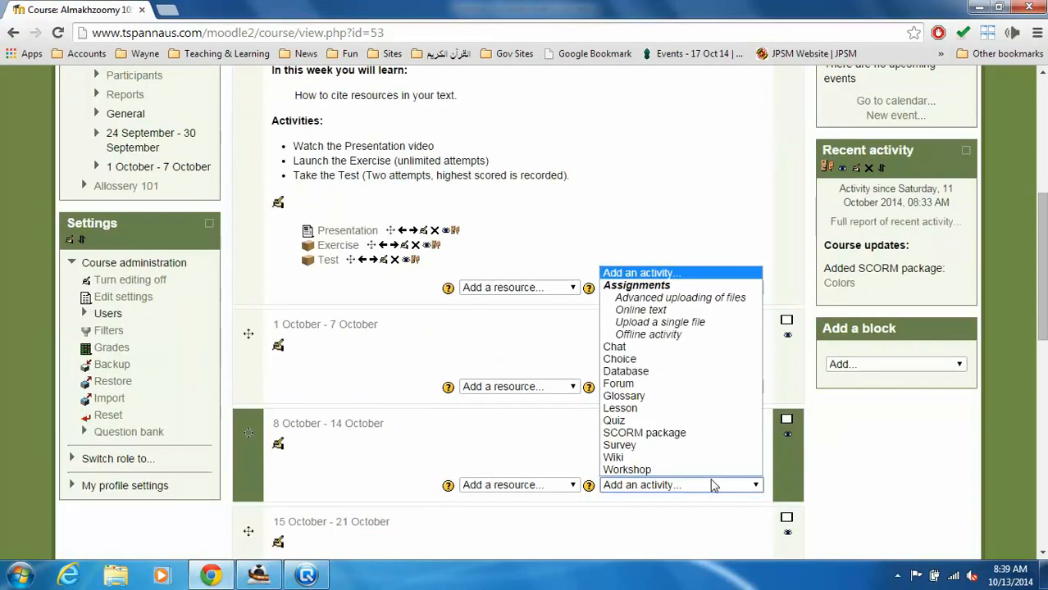
{"action": "left_click", "coordinate": [702, 433]}
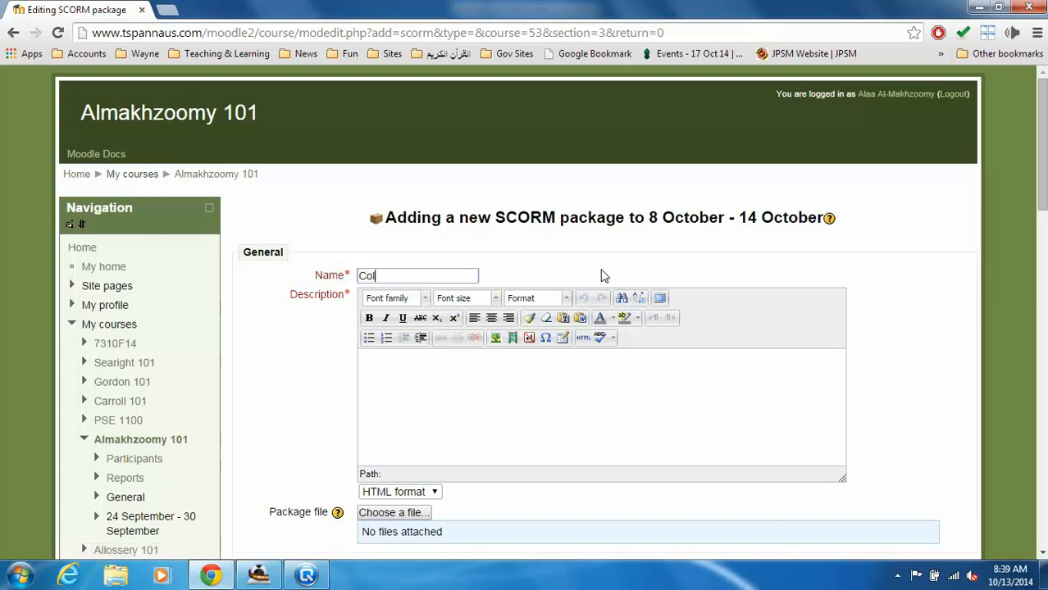
{"action": "left_click", "coordinate": [594, 398]}
{"action": "type", "text": "This is an exam about colors"}
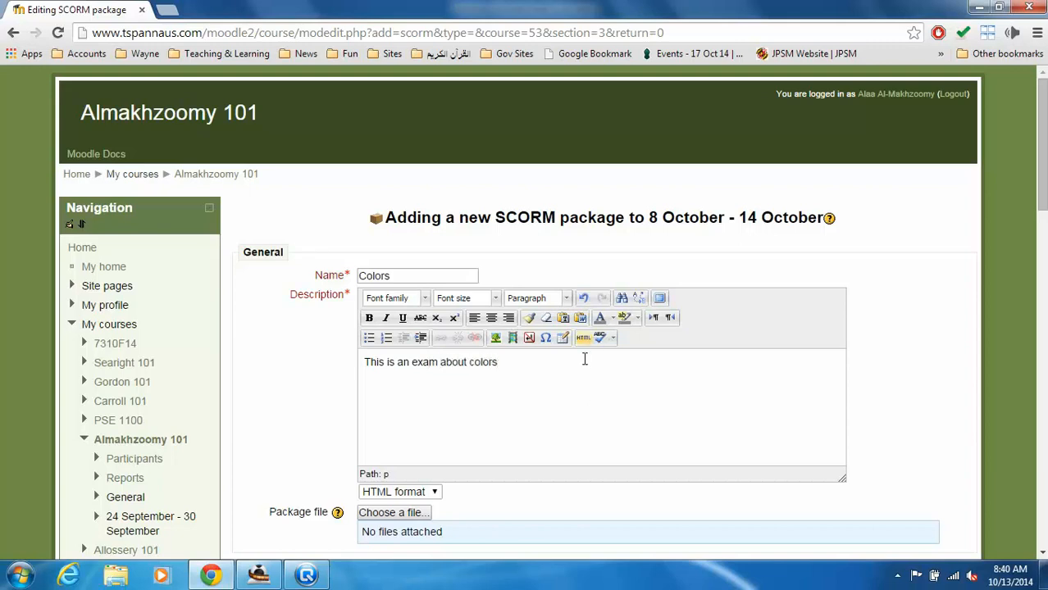
Upload the Colors ZIP archive from the My Quiz Projects folder in Documents as the package file
{"action": "scroll", "coordinate": [586, 401], "scroll_direction": "down", "scroll_amount": 2}
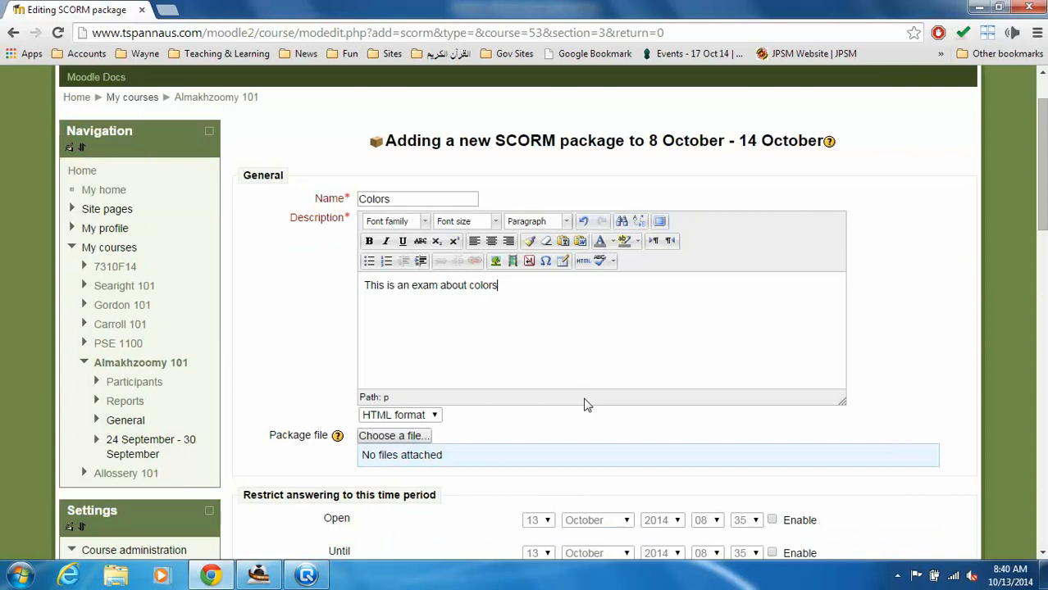
{"action": "scroll", "coordinate": [585, 405], "scroll_direction": "down", "scroll_amount": 1}
{"action": "left_click", "coordinate": [422, 283]}
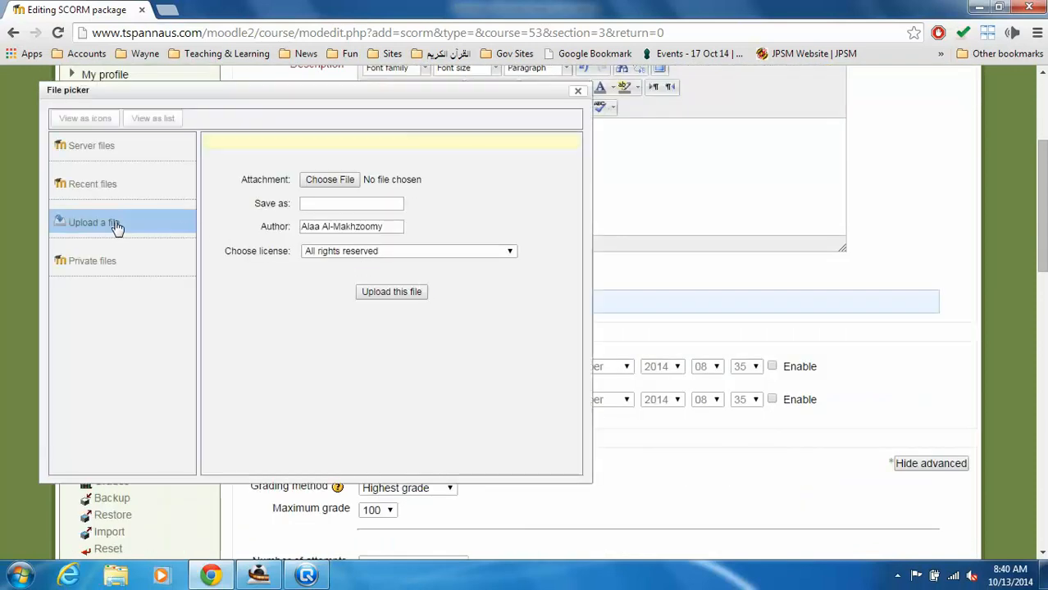
{"action": "left_click", "coordinate": [328, 181]}
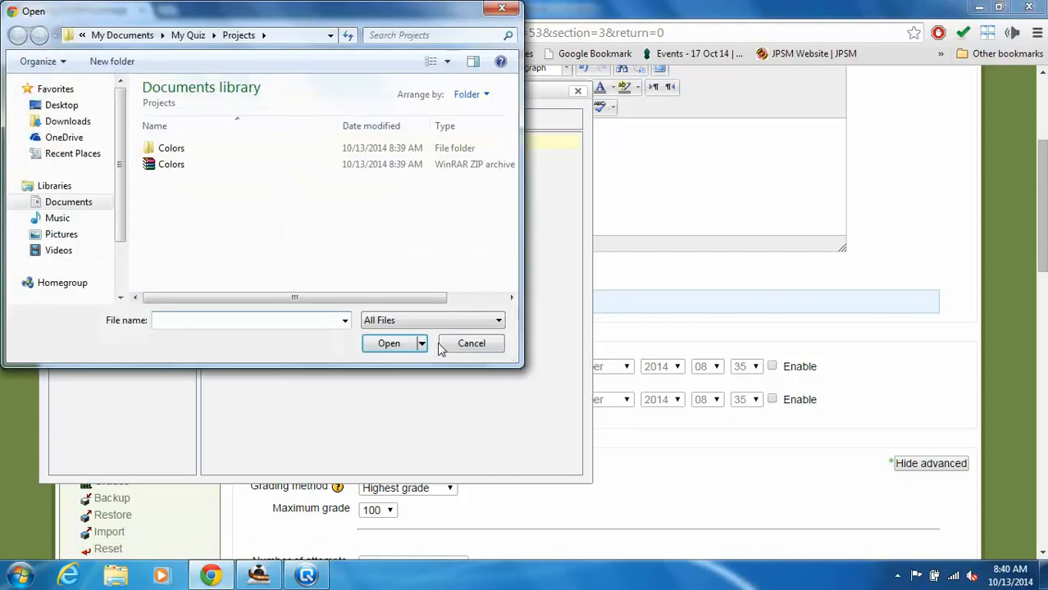
{"action": "left_click", "coordinate": [89, 207]}
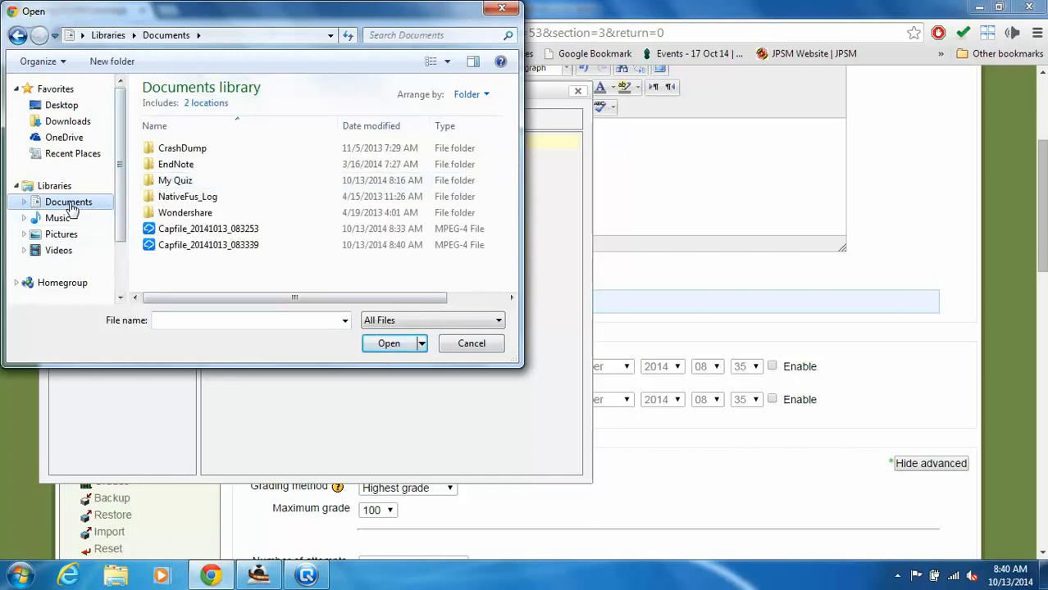
{"action": "double_click", "coordinate": [182, 181]}
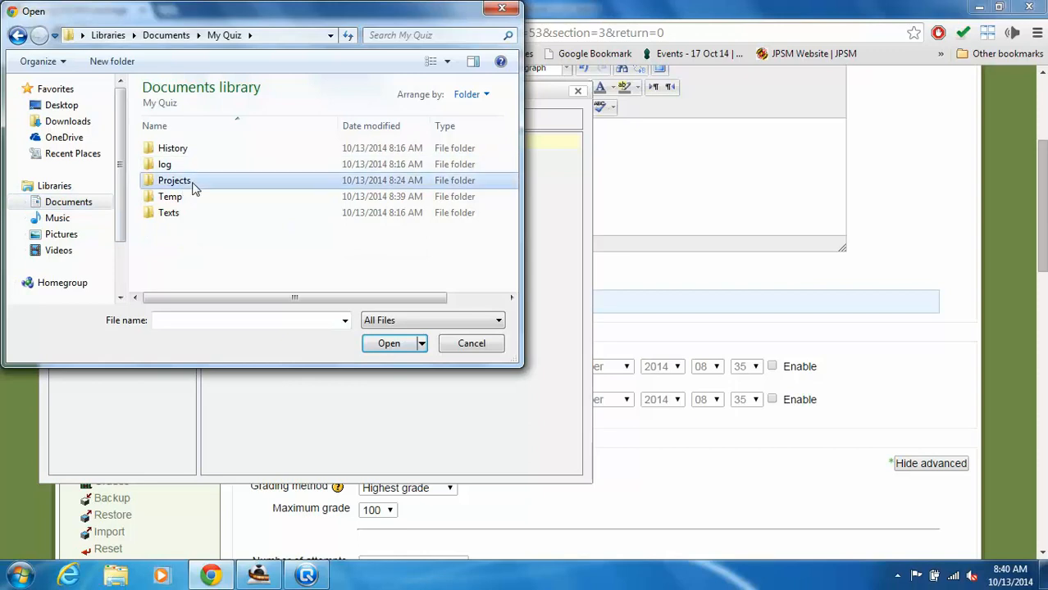
{"action": "double_click", "coordinate": [194, 187]}
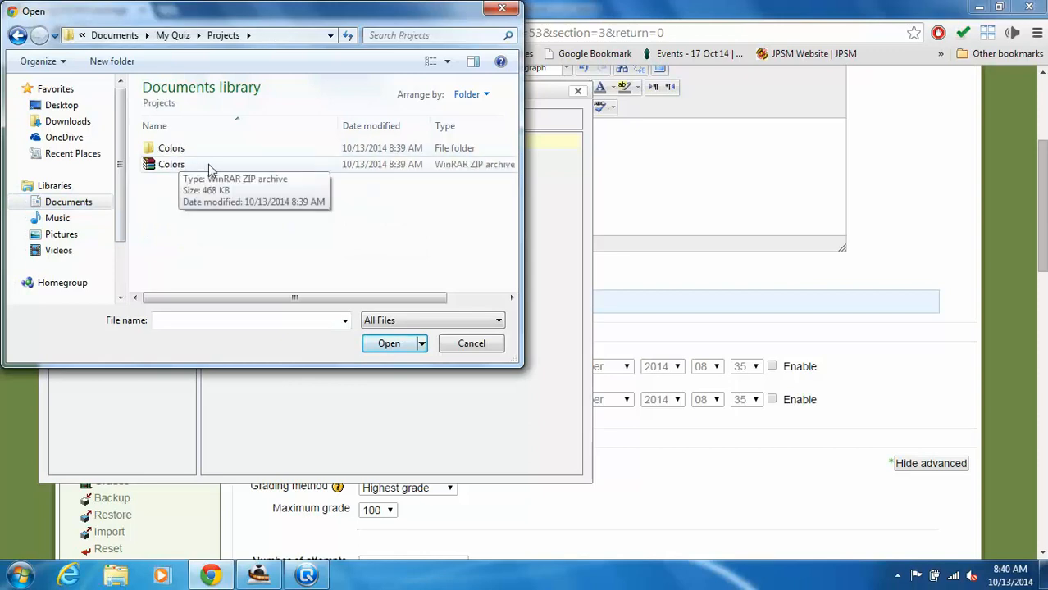
{"action": "double_click", "coordinate": [211, 164]}
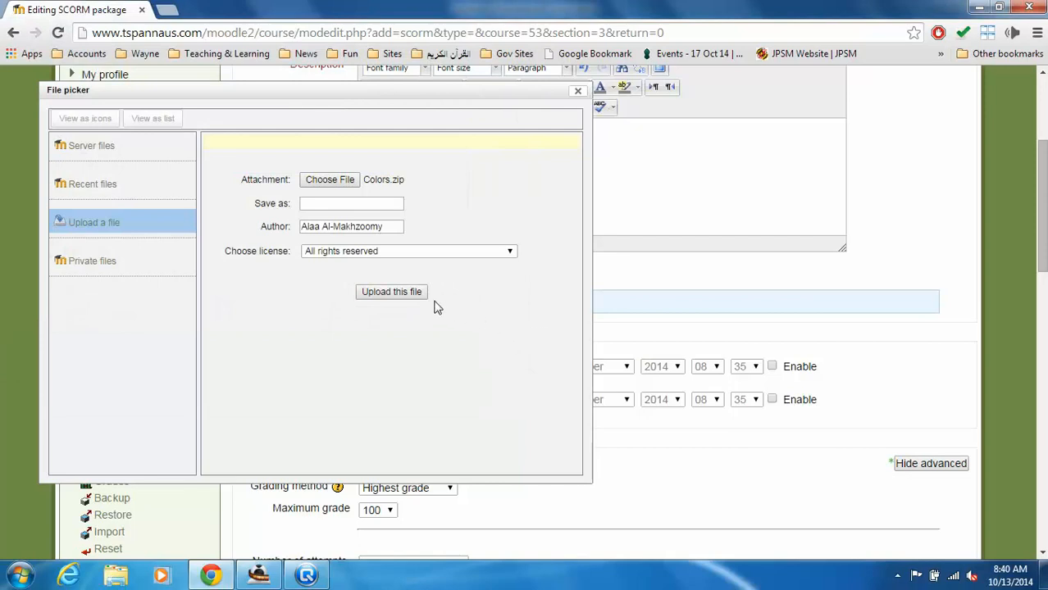
{"action": "left_click", "coordinate": [405, 293]}
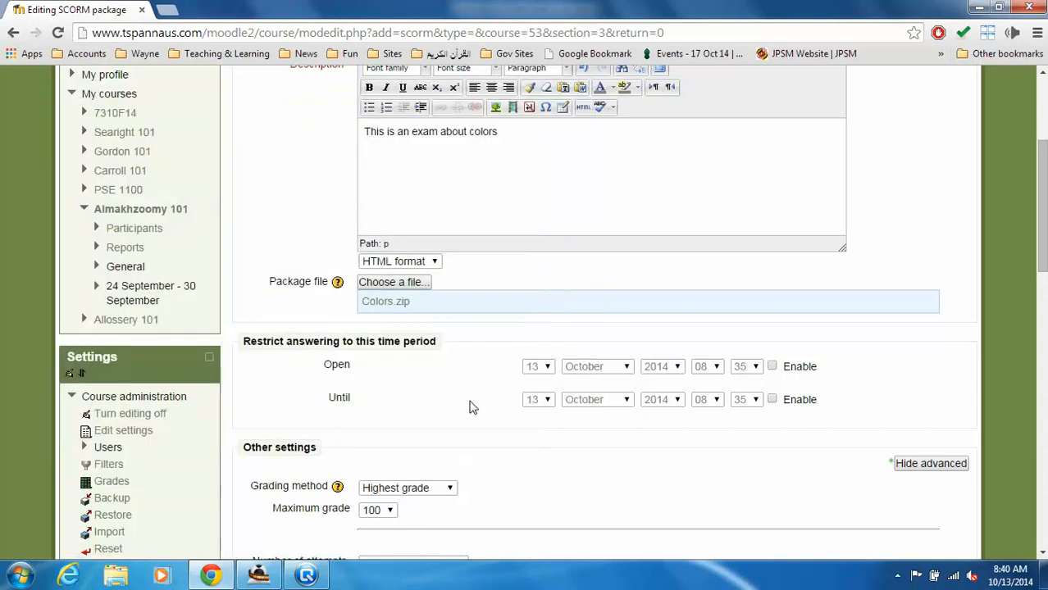
Limit the package to 1 attempt and keep it displayed in the current window
{"action": "scroll", "coordinate": [471, 407], "scroll_direction": "down", "scroll_amount": 1}
{"action": "scroll", "coordinate": [570, 420], "scroll_direction": "down", "scroll_amount": 1}
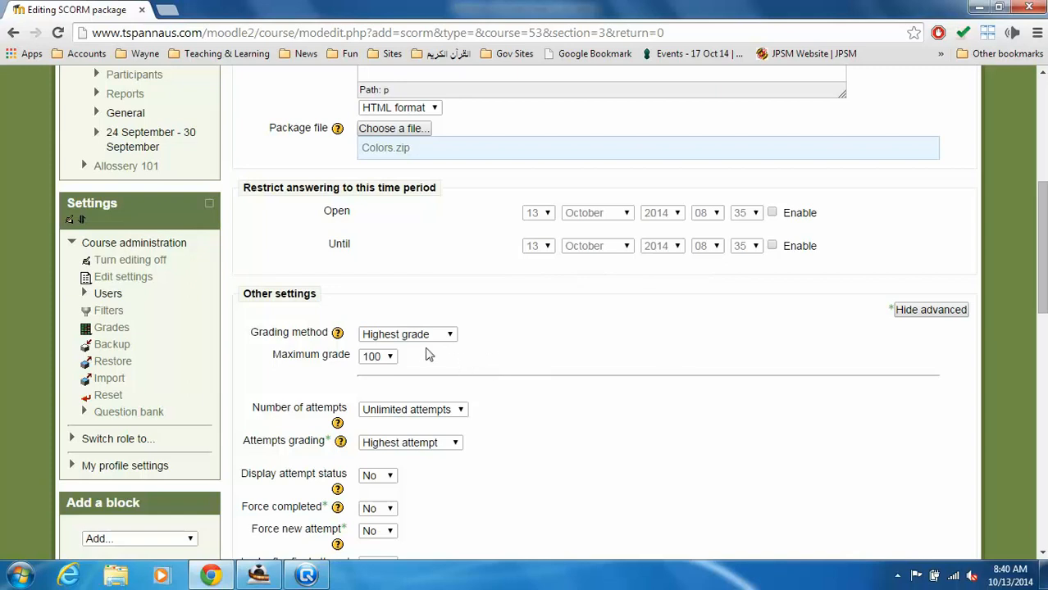
{"action": "scroll", "coordinate": [465, 386], "scroll_direction": "down", "scroll_amount": 2}
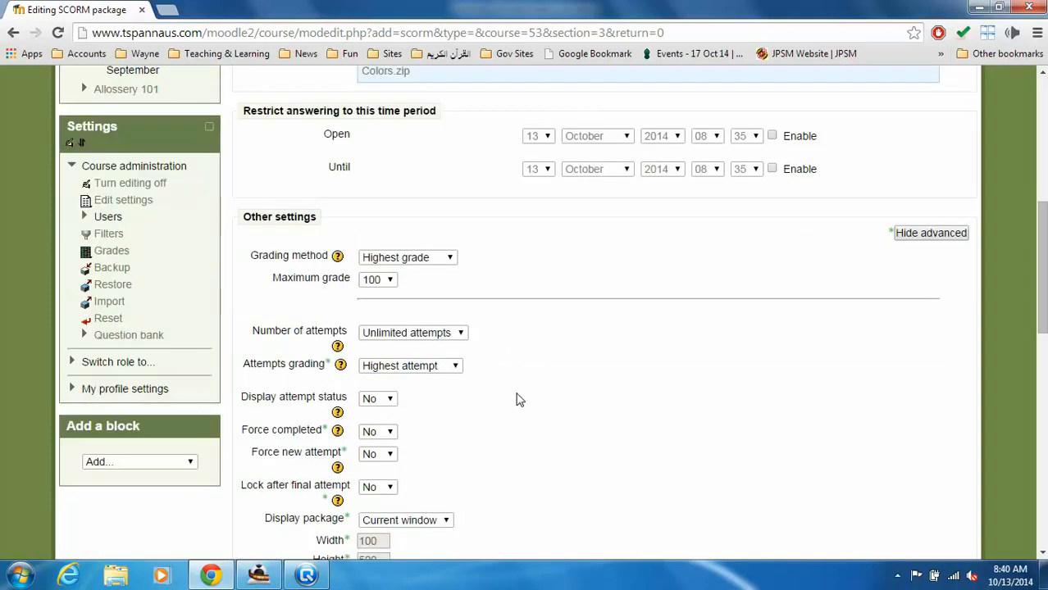
{"action": "left_click", "coordinate": [449, 256]}
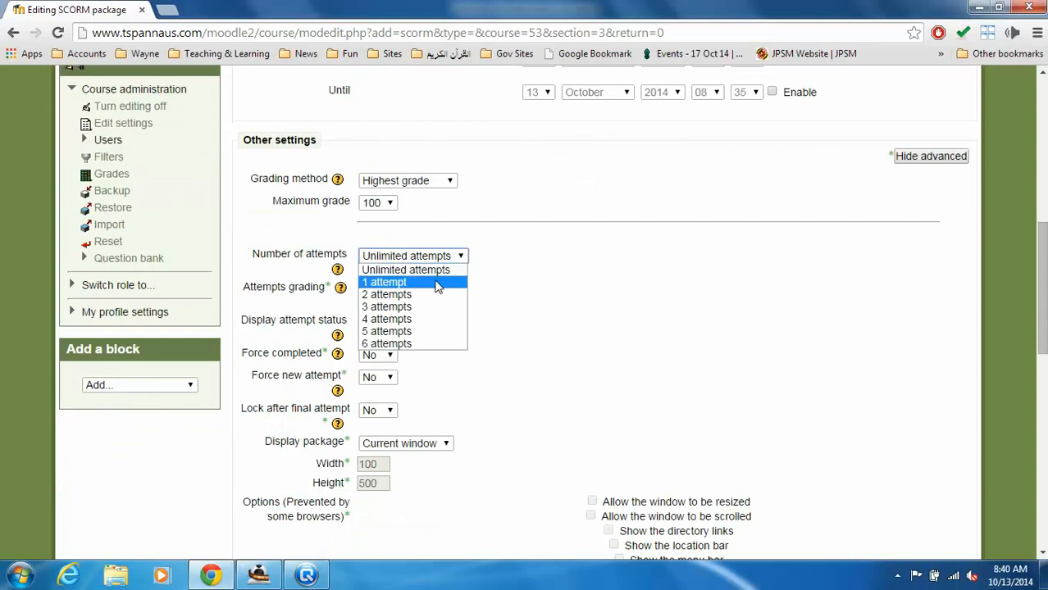
{"action": "left_click", "coordinate": [435, 282]}
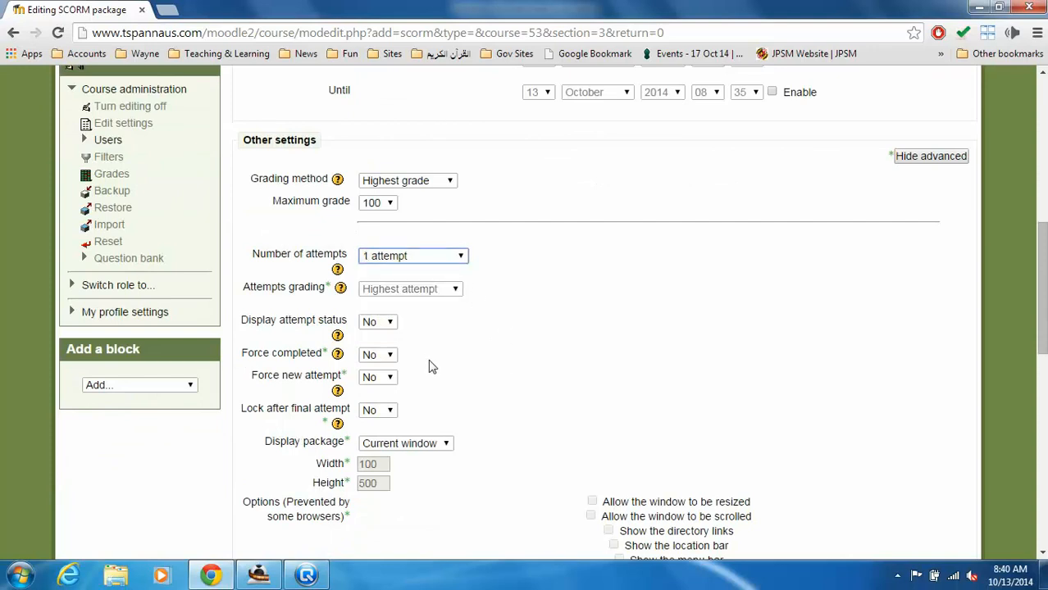
{"action": "scroll", "coordinate": [482, 361], "scroll_direction": "down", "scroll_amount": 1}
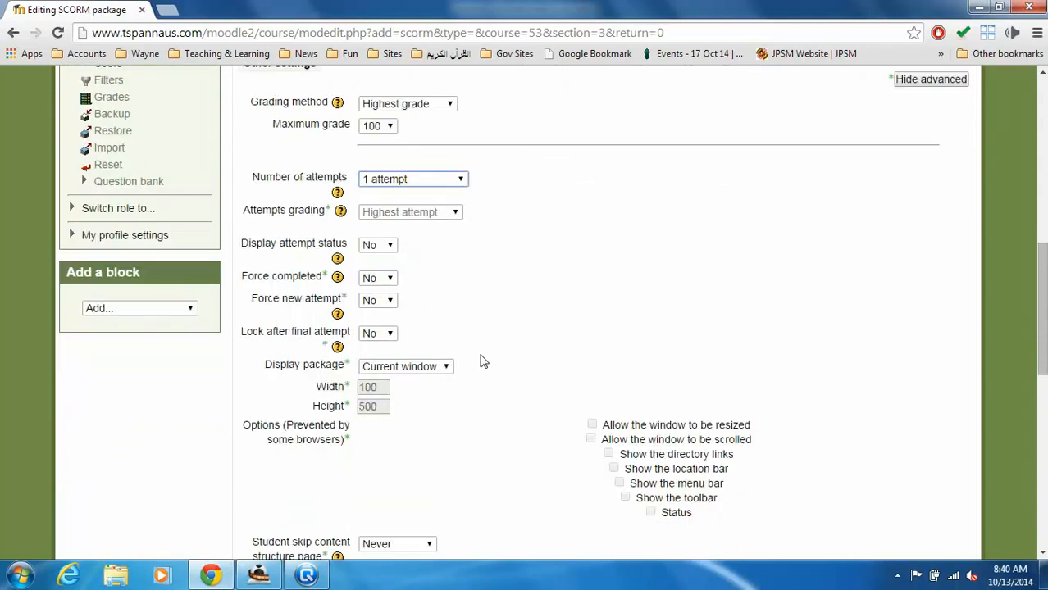
{"action": "left_click", "coordinate": [446, 368]}
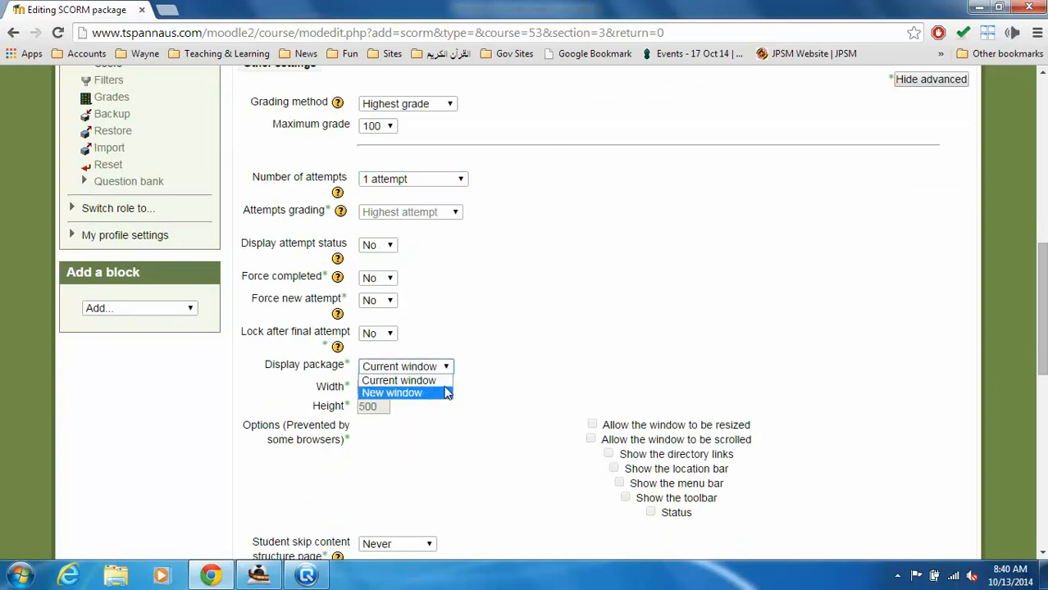
{"action": "left_click", "coordinate": [443, 381]}
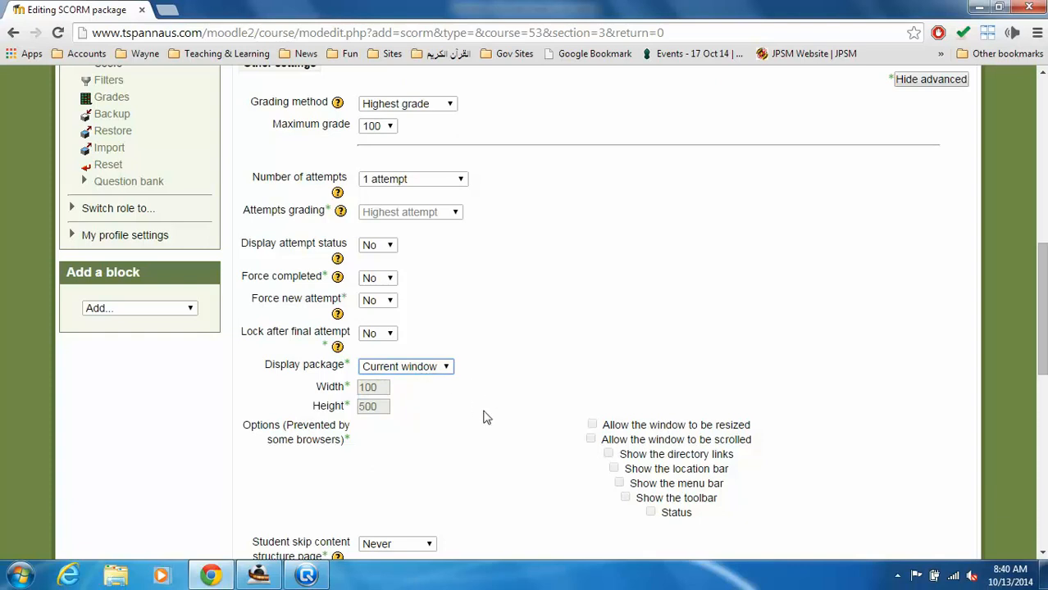
Review the remaining display, visibility and access settings, then save the SCORM package and return to the course
{"action": "scroll", "coordinate": [513, 436], "scroll_direction": "down", "scroll_amount": 2}
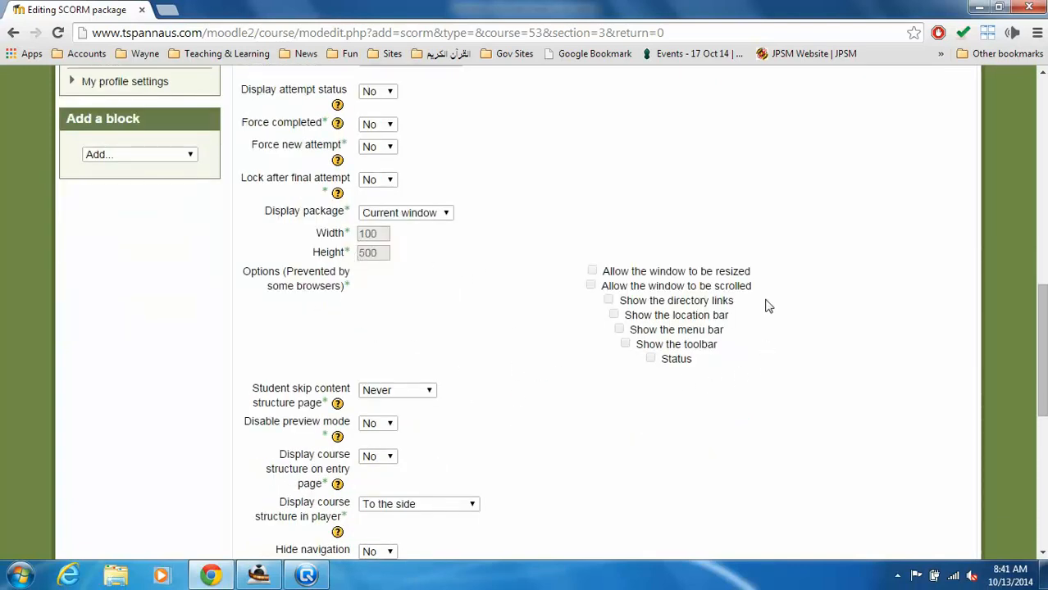
{"action": "scroll", "coordinate": [506, 420], "scroll_direction": "down", "scroll_amount": 1}
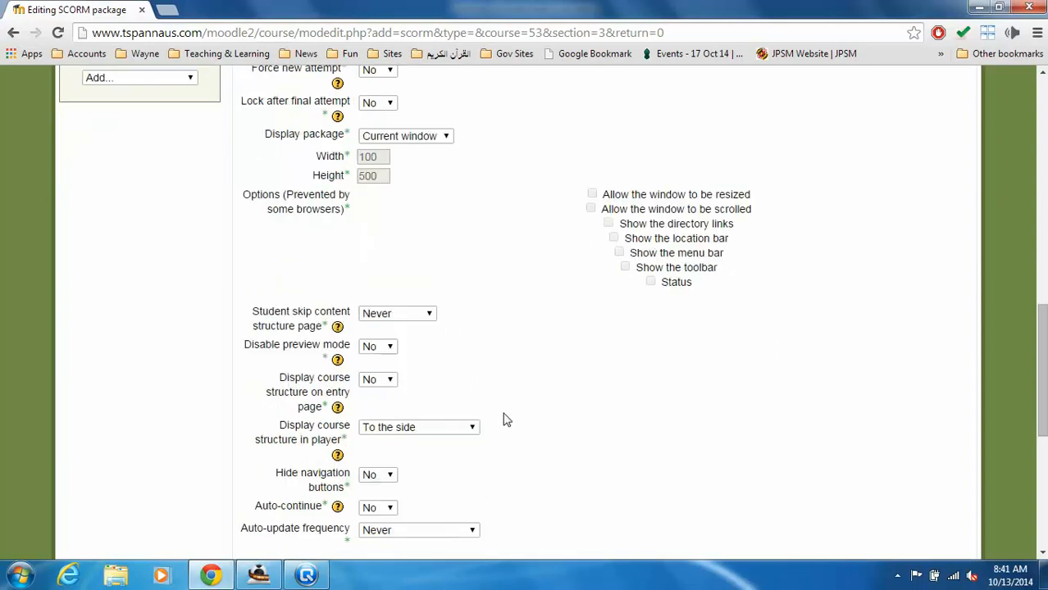
{"action": "scroll", "coordinate": [506, 411], "scroll_direction": "down", "scroll_amount": 1}
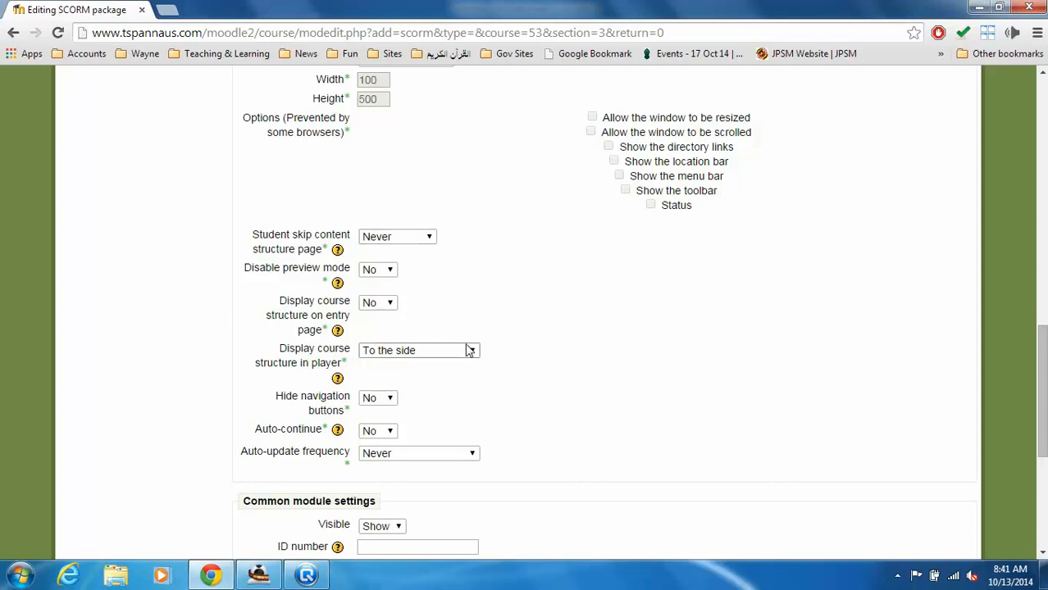
{"action": "scroll", "coordinate": [476, 354], "scroll_direction": "down", "scroll_amount": 2}
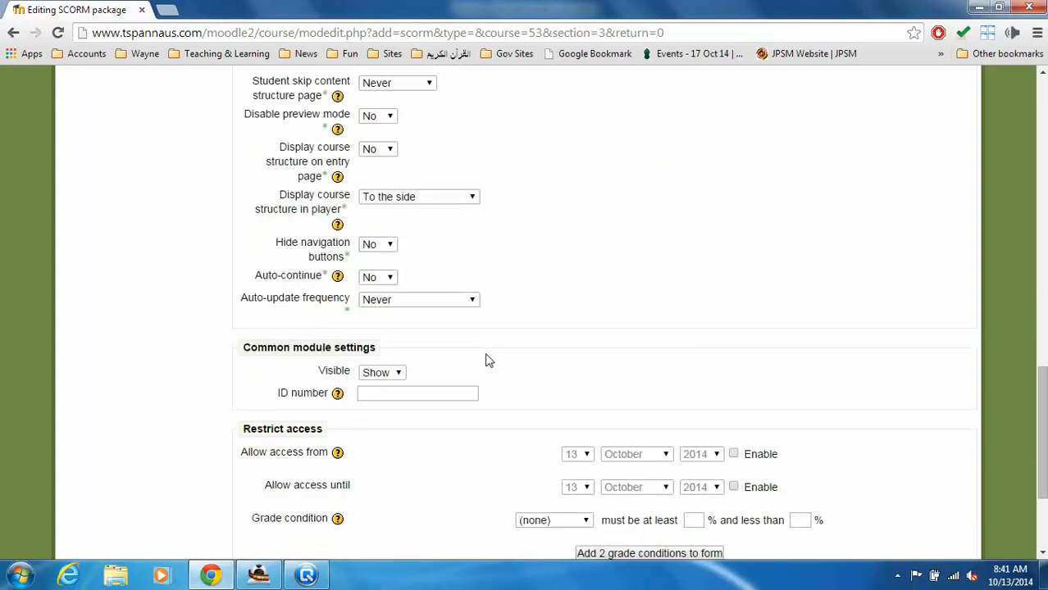
{"action": "scroll", "coordinate": [486, 358], "scroll_direction": "down", "scroll_amount": 2}
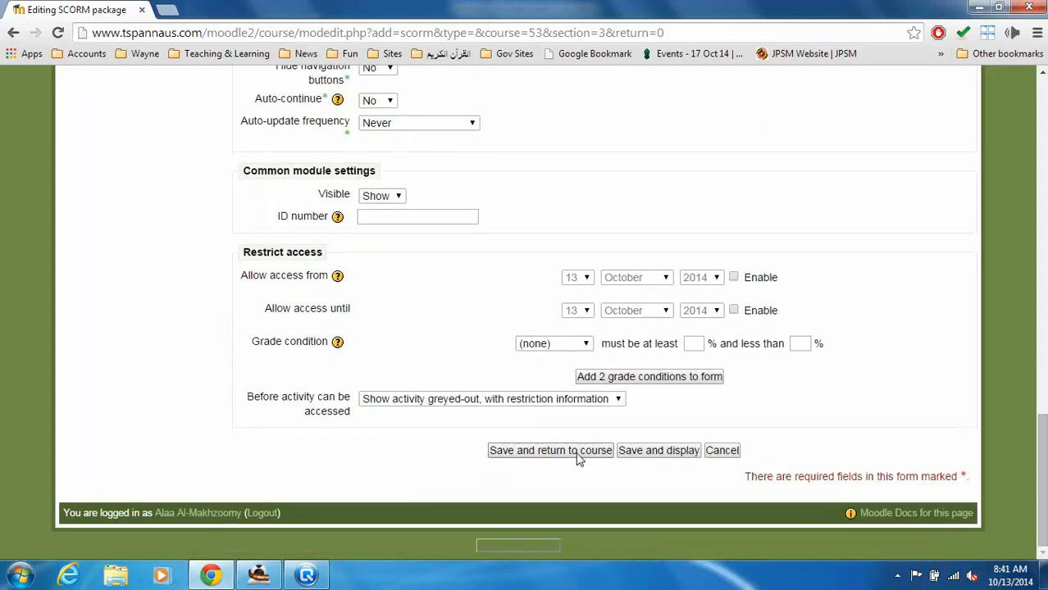
{"action": "left_click", "coordinate": [580, 452]}
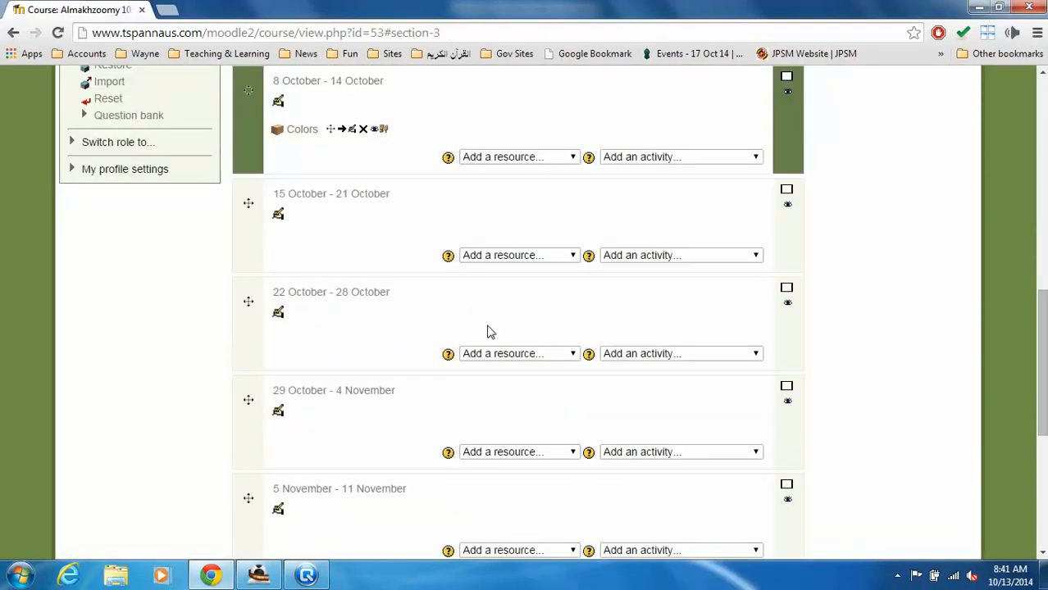
Turn off course editing and launch the Colors package from 8 October - 14 October in Normal mode
{"action": "scroll", "coordinate": [396, 312], "scroll_direction": "up", "scroll_amount": 2}
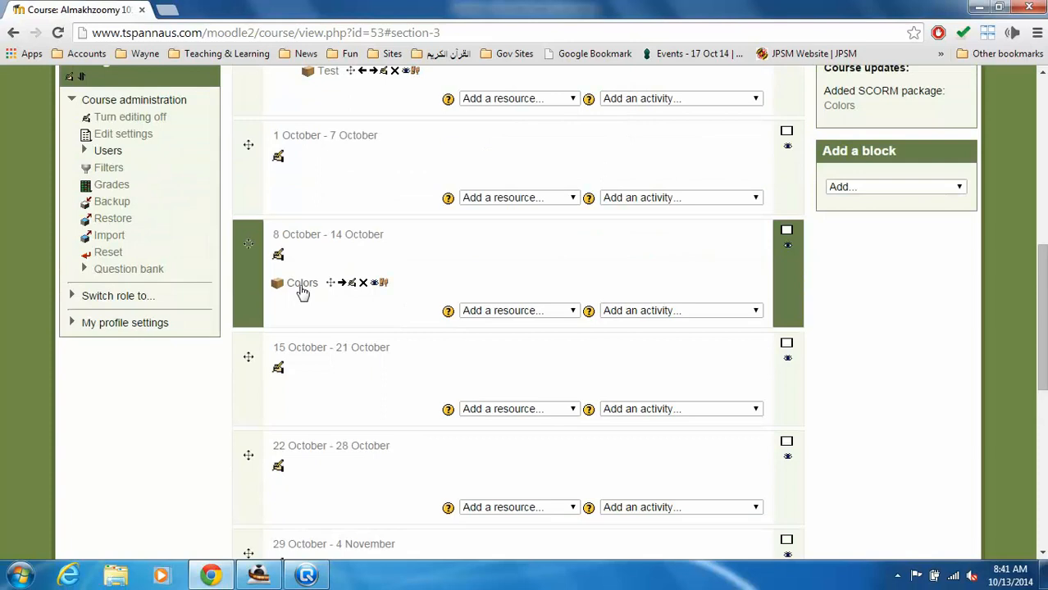
{"action": "scroll", "coordinate": [639, 360], "scroll_direction": "up", "scroll_amount": 9}
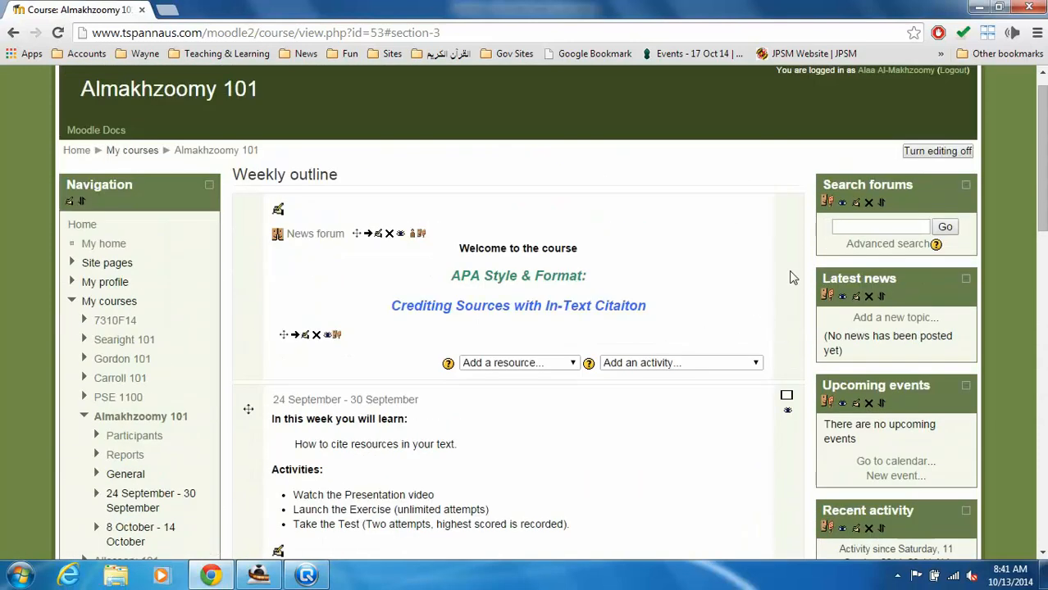
{"action": "left_click", "coordinate": [935, 154]}
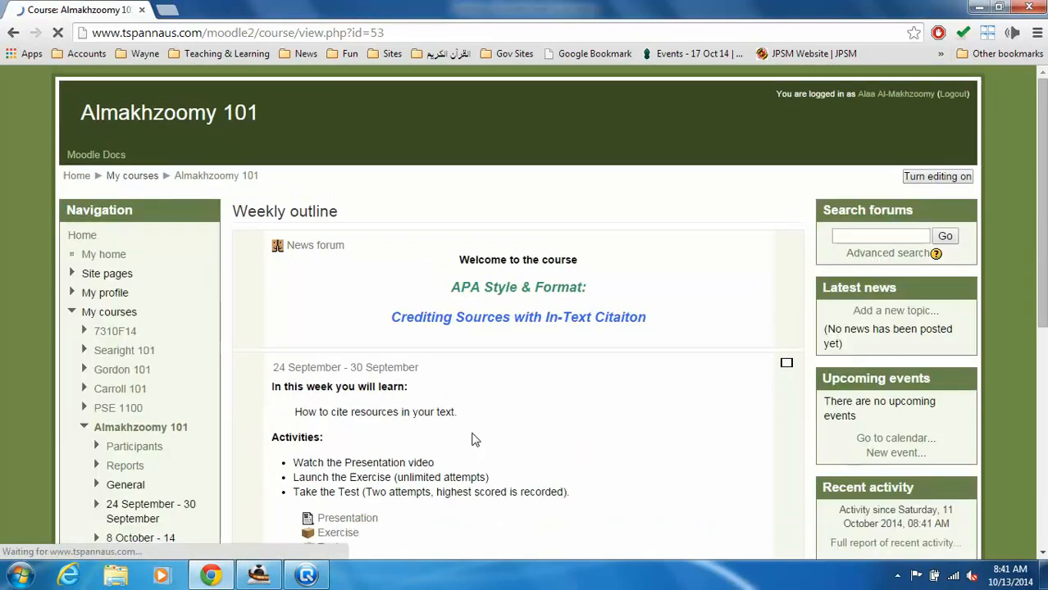
{"action": "scroll", "coordinate": [484, 430], "scroll_direction": "down", "scroll_amount": 5}
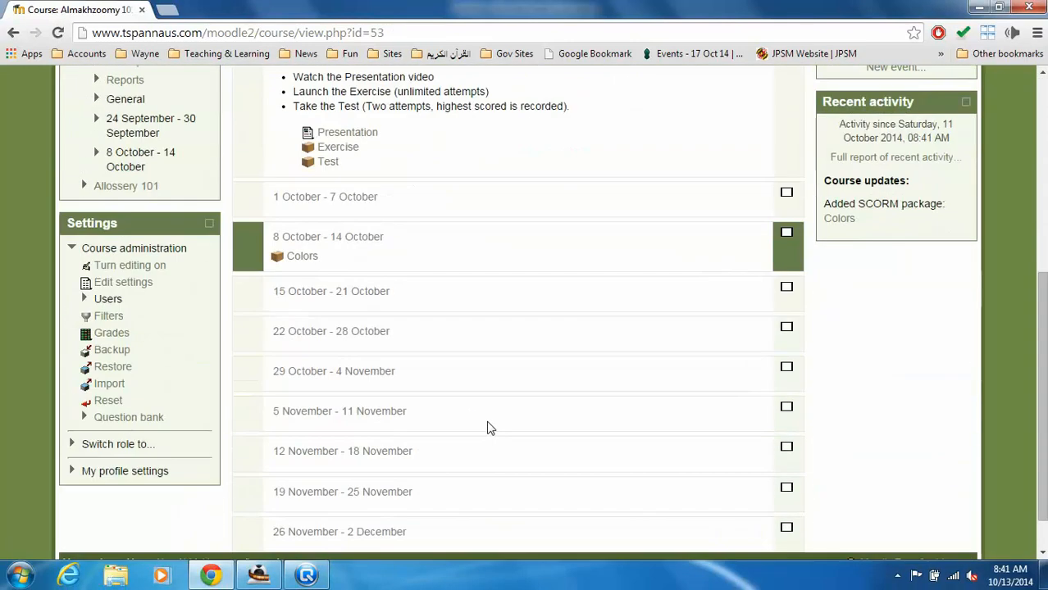
{"action": "left_click", "coordinate": [303, 258]}
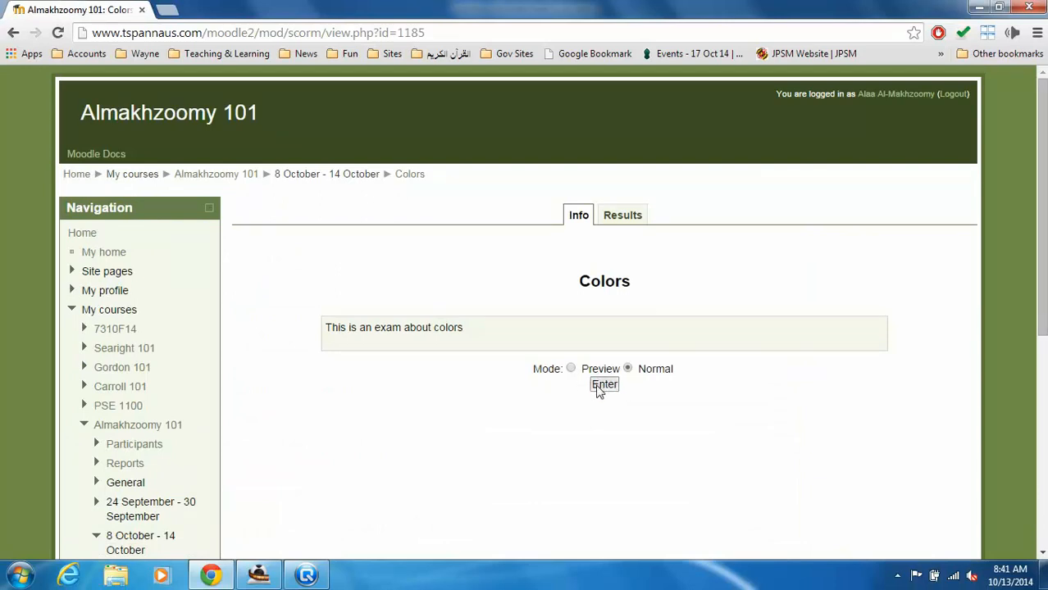
{"action": "left_click", "coordinate": [598, 390]}
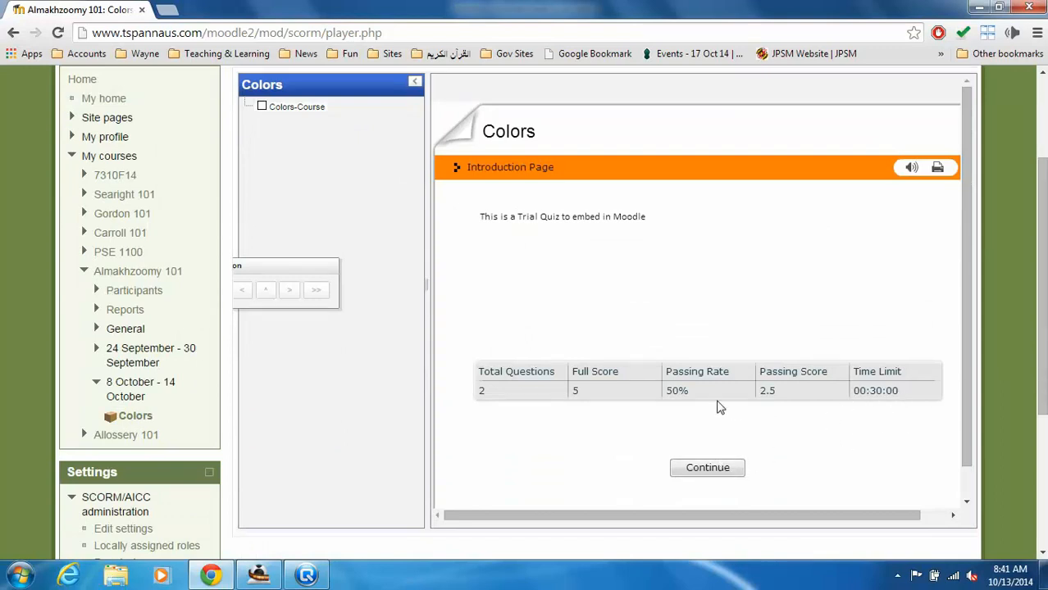
Start the quiz, answer Blue for the sky's color, and match Sky with Blue, Grass with Green, Stop Sign with Red and Soil with Brown
{"action": "left_click", "coordinate": [723, 468]}
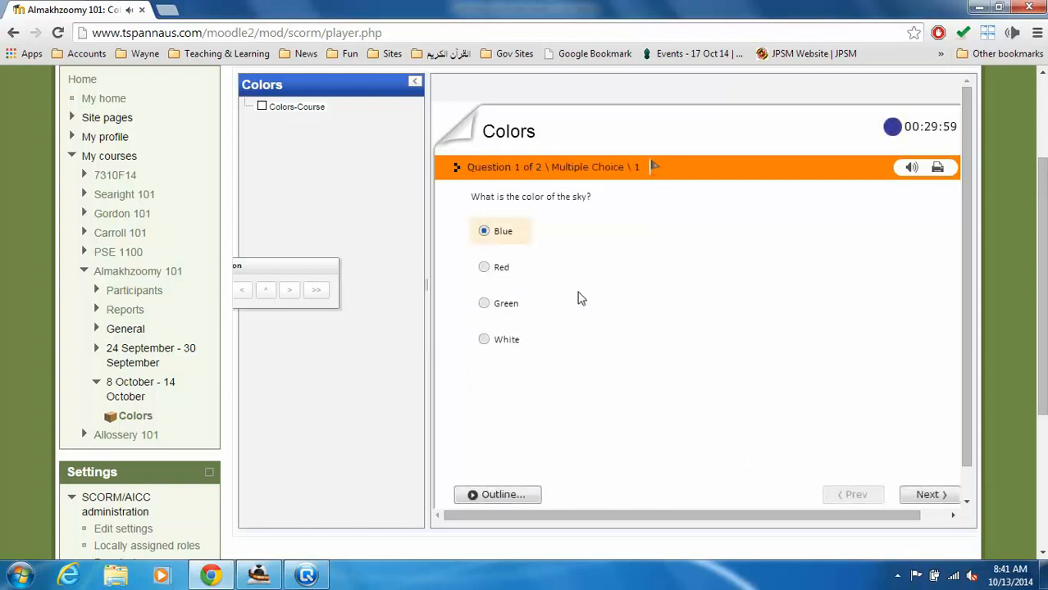
{"action": "left_click", "coordinate": [930, 494]}
{"action": "left_click_drag", "start_coordinate": [753, 236], "coordinate": [725, 265]}
{"action": "left_click_drag", "start_coordinate": [774, 304], "coordinate": [744, 238]}
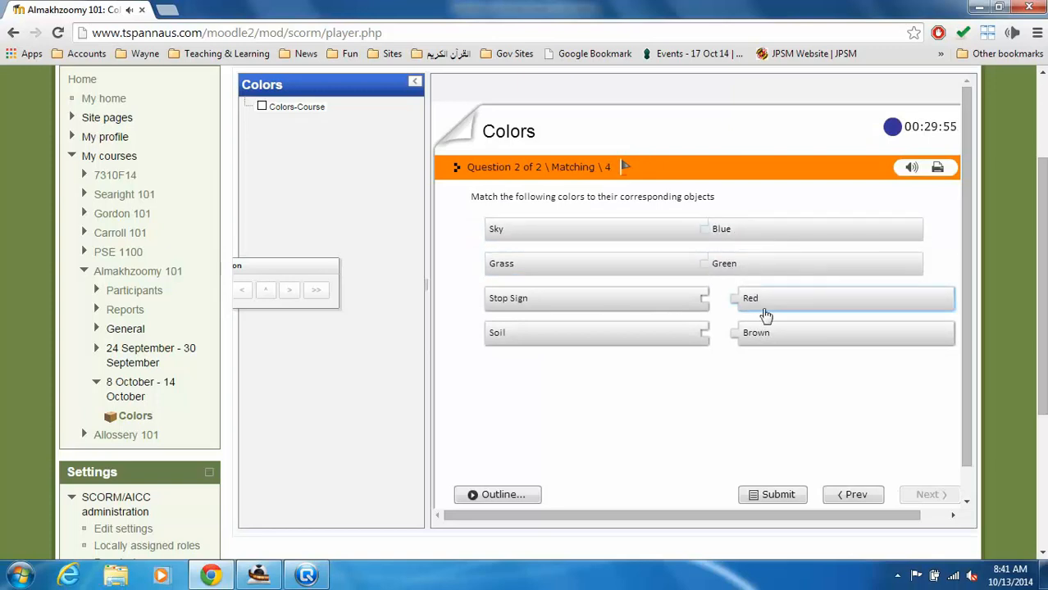
{"action": "left_click_drag", "start_coordinate": [786, 300], "coordinate": [747, 304]}
{"action": "left_click_drag", "start_coordinate": [795, 344], "coordinate": [756, 339]}
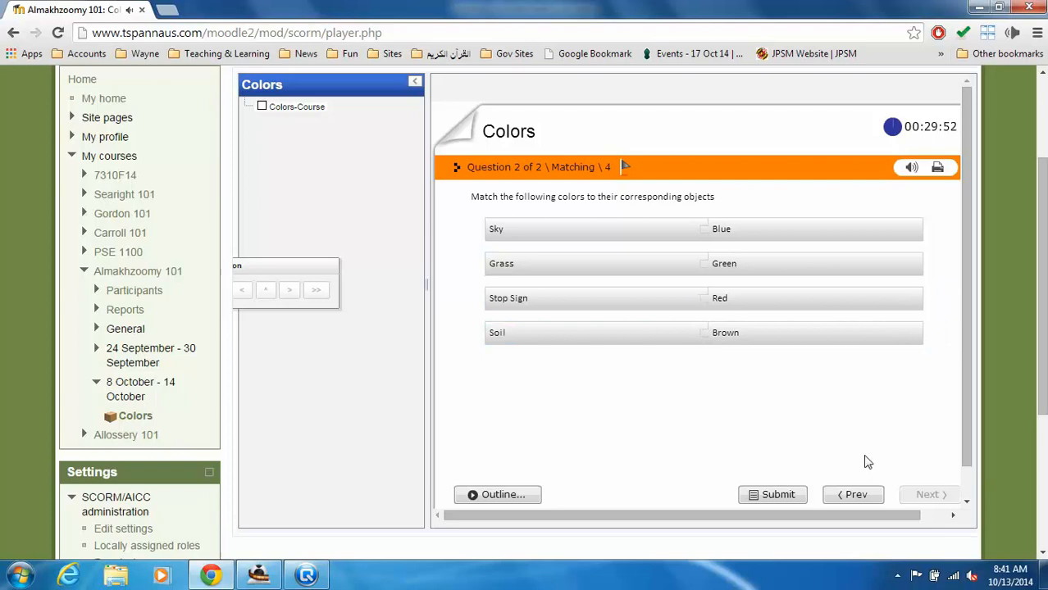
Submit the completed Colors quiz, check the result page, and exit the activity
{"action": "left_click", "coordinate": [778, 496]}
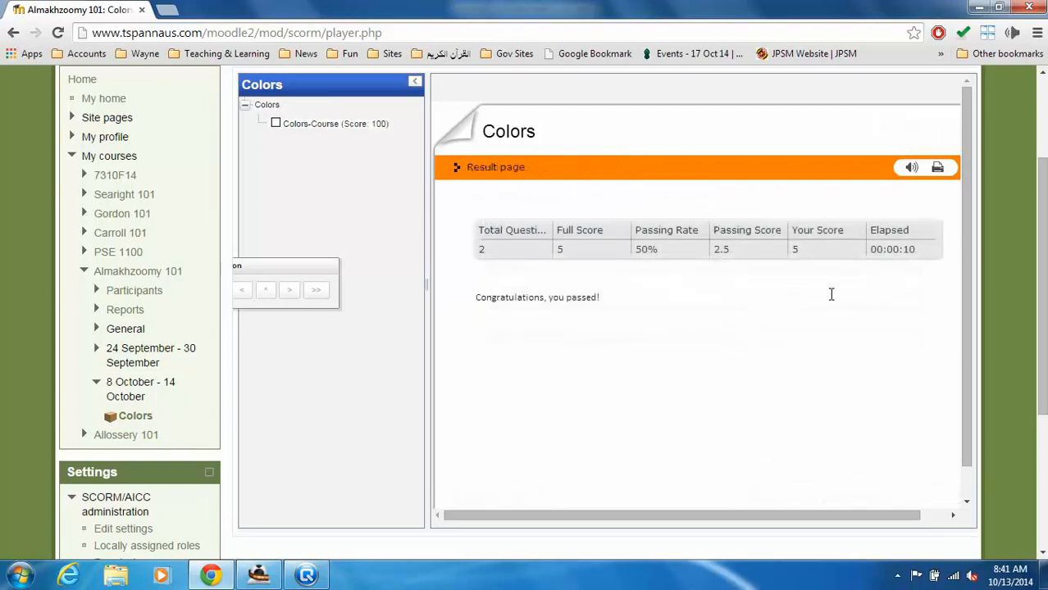
{"action": "scroll", "coordinate": [845, 291], "scroll_direction": "up", "scroll_amount": 2}
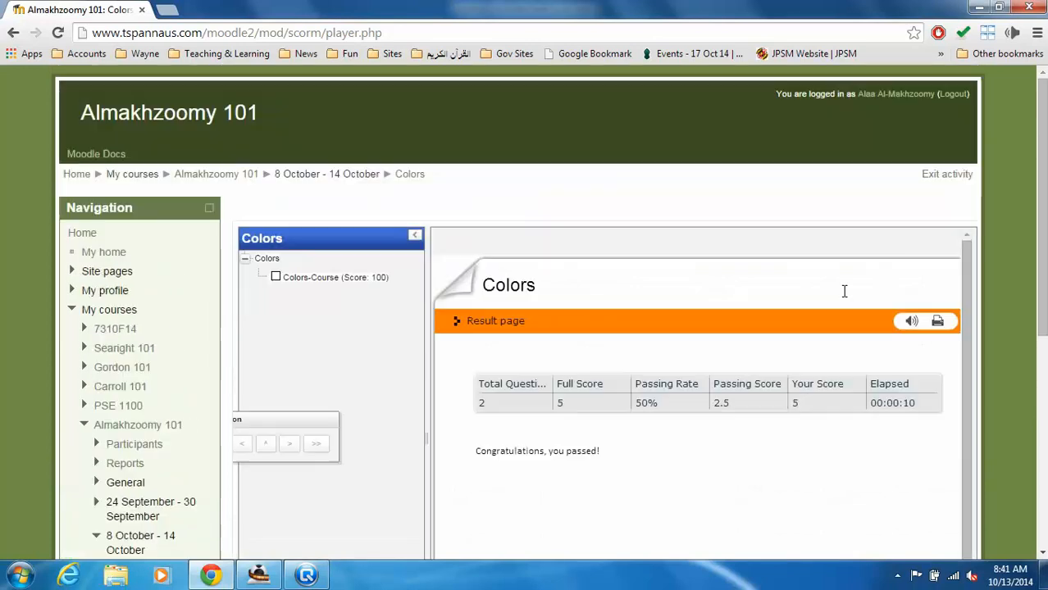
{"action": "left_click", "coordinate": [948, 174]}
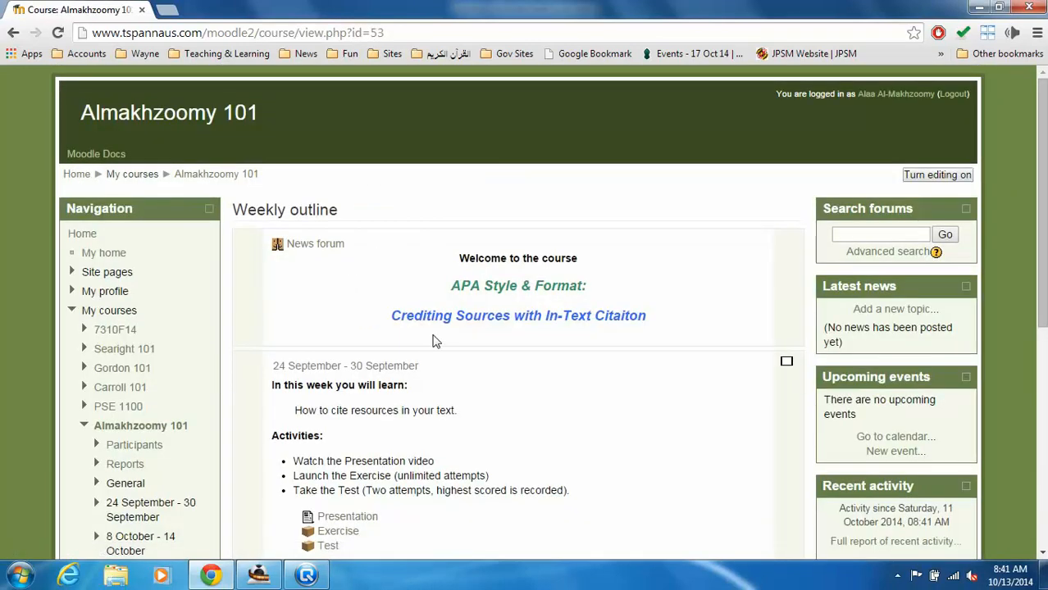
Turn on course editing and open the settings of the Colors package in the 8 October - 14 October week
{"action": "scroll", "coordinate": [438, 337], "scroll_direction": "down", "scroll_amount": 4}
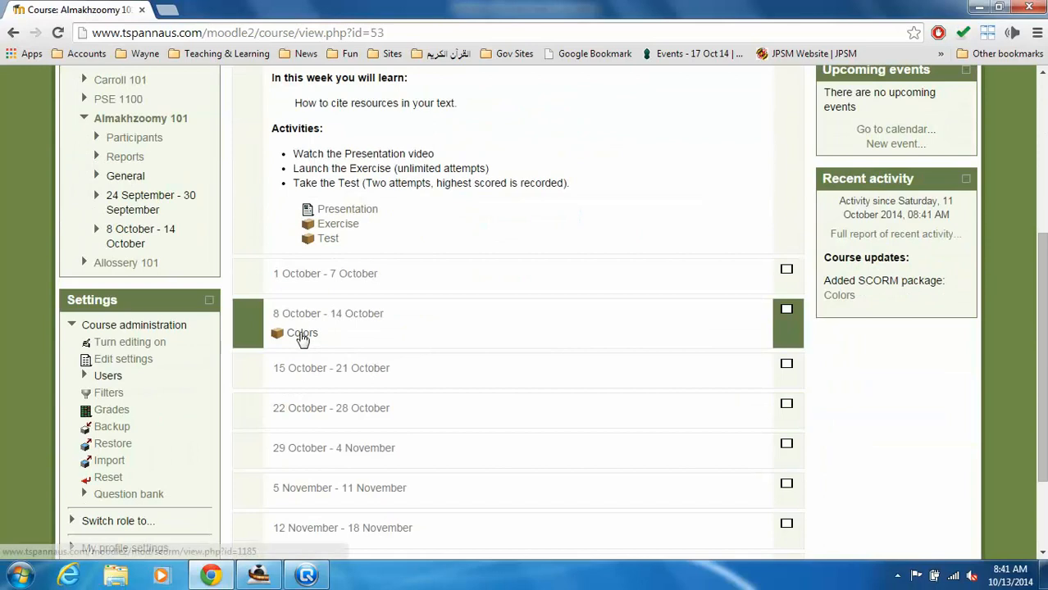
{"action": "scroll", "coordinate": [737, 342], "scroll_direction": "up", "scroll_amount": 3}
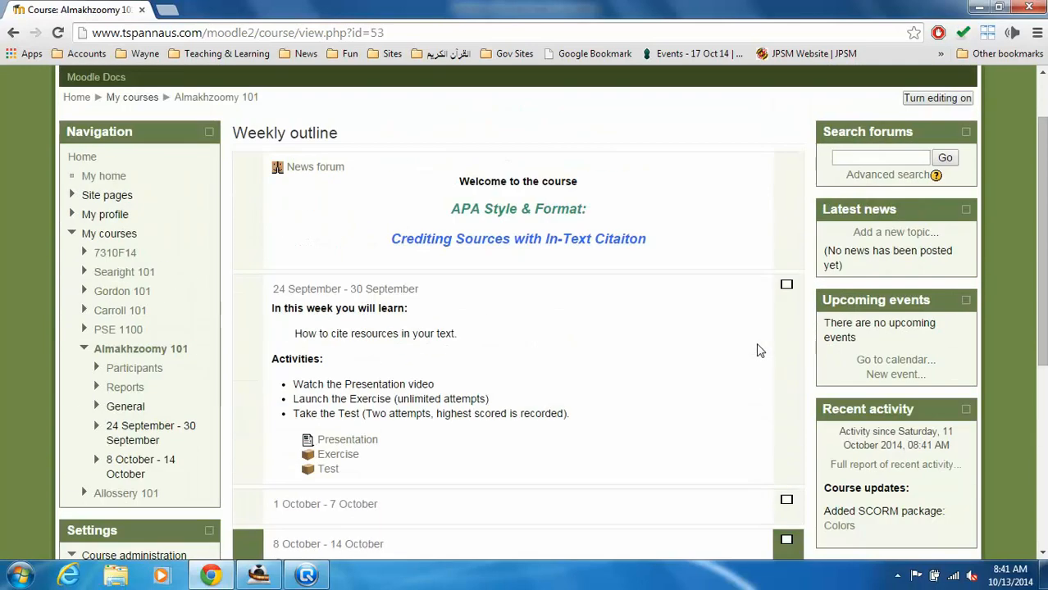
{"action": "left_click", "coordinate": [935, 99]}
{"action": "scroll", "coordinate": [476, 456], "scroll_direction": "down", "scroll_amount": 8}
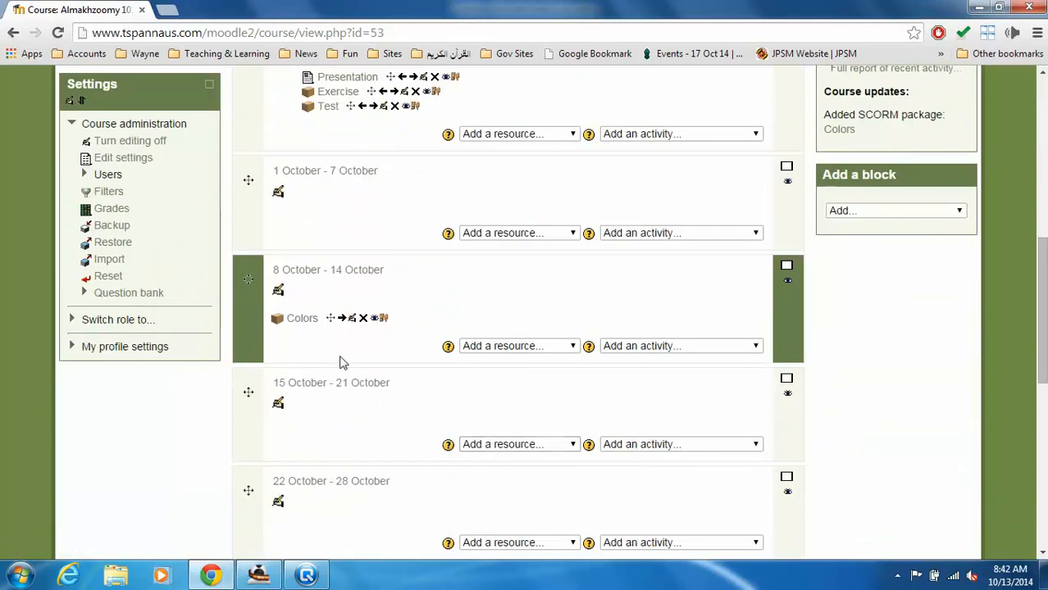
{"action": "left_click", "coordinate": [353, 318]}
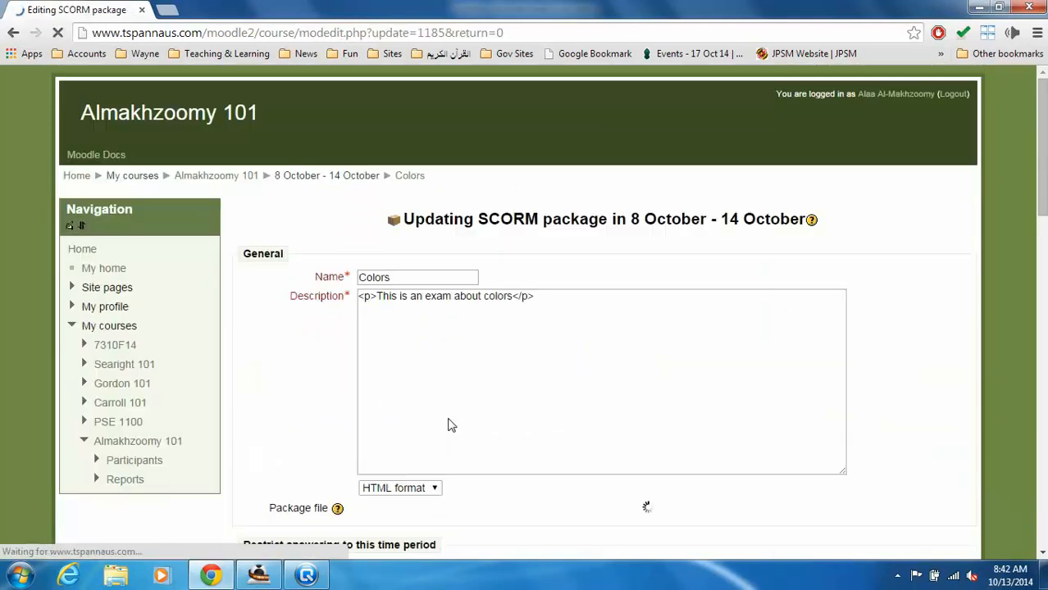
Set the display of the course structure in the player to Hidden
{"action": "scroll", "coordinate": [325, 379], "scroll_direction": "down", "scroll_amount": 2}
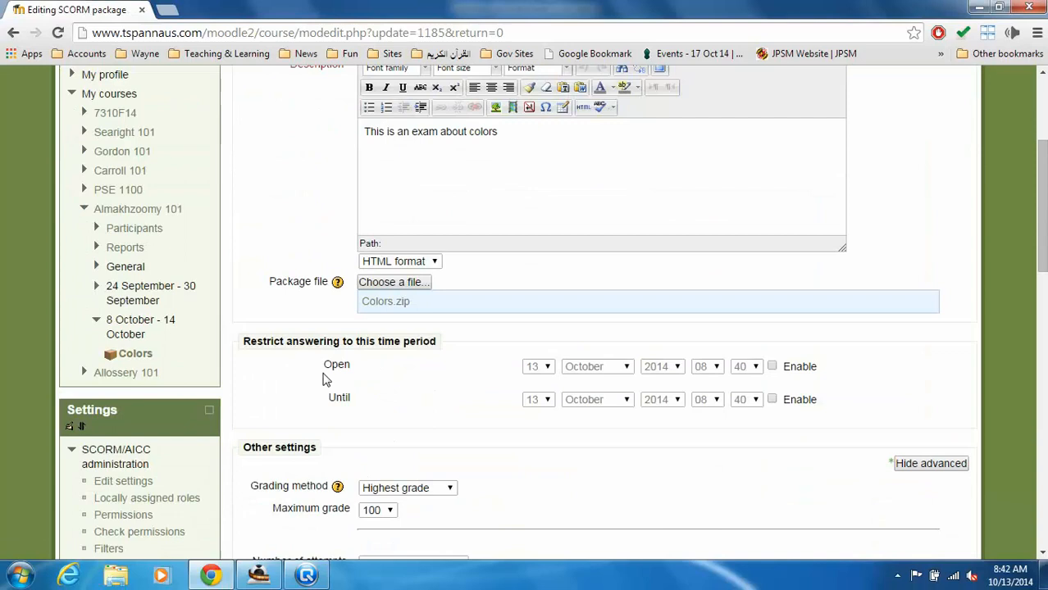
{"action": "scroll", "coordinate": [325, 379], "scroll_direction": "down", "scroll_amount": 1}
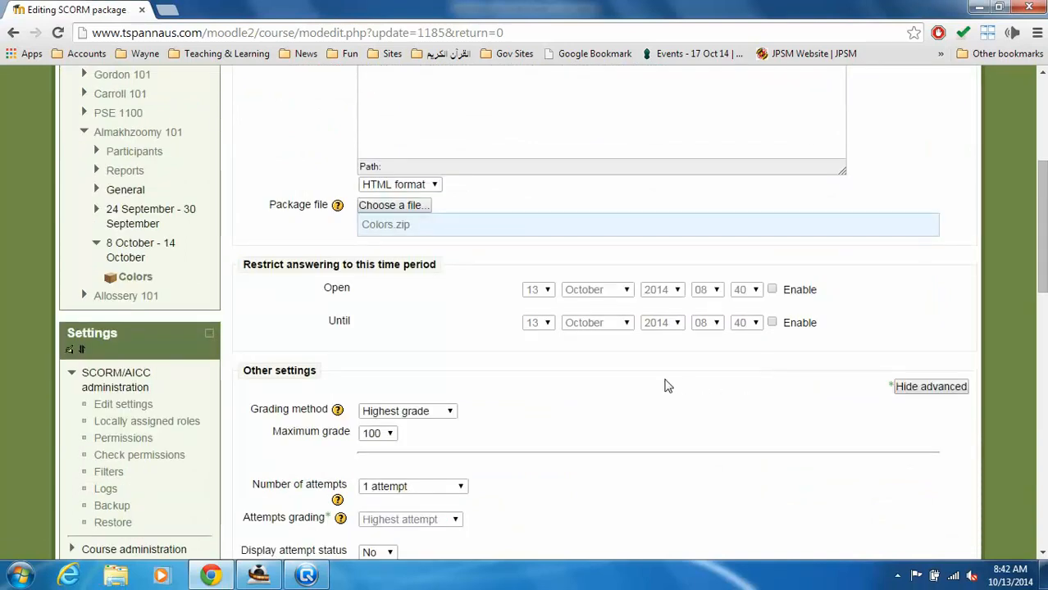
{"action": "scroll", "coordinate": [667, 384], "scroll_direction": "down", "scroll_amount": 2}
{"action": "scroll", "coordinate": [667, 386], "scroll_direction": "down", "scroll_amount": 1}
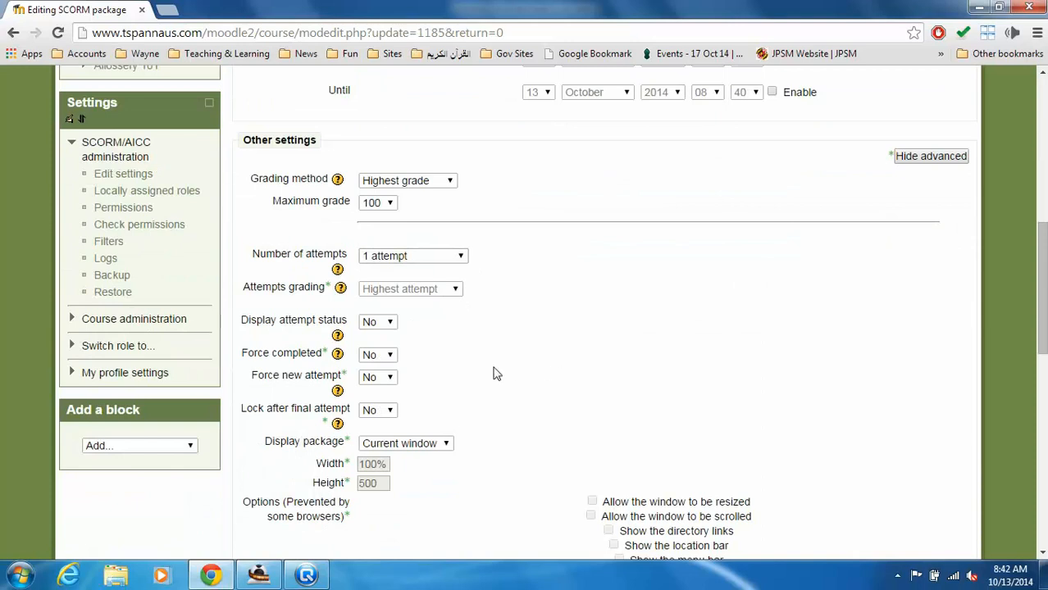
{"action": "scroll", "coordinate": [493, 374], "scroll_direction": "down", "scroll_amount": 4}
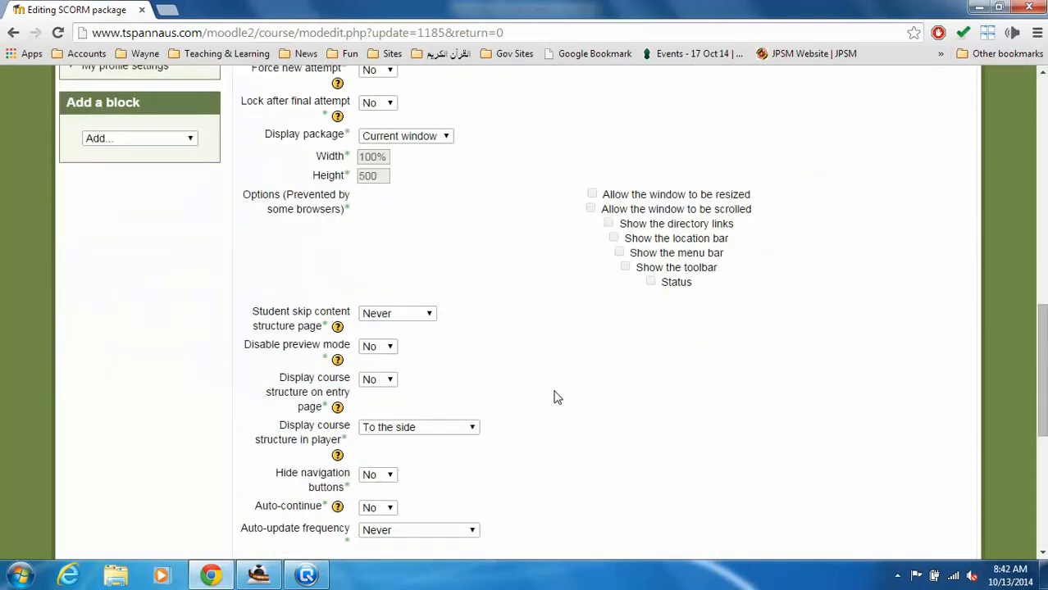
{"action": "left_click", "coordinate": [453, 428]}
{"action": "left_click", "coordinate": [458, 454]}
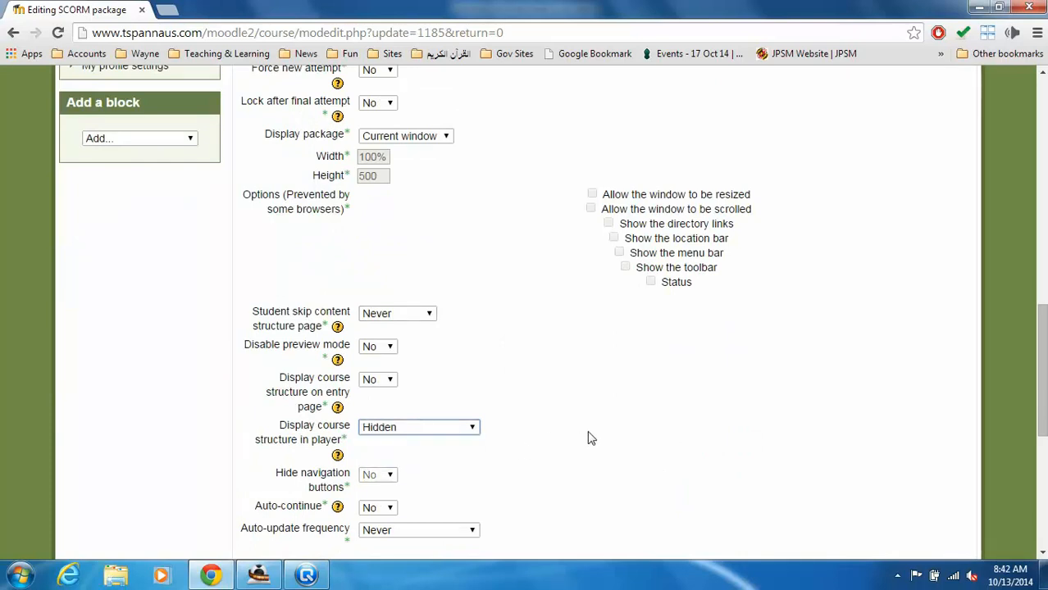
Display the package in a new window with a height of 100% and allow the window to be scrolled
{"action": "scroll", "coordinate": [550, 437], "scroll_direction": "down", "scroll_amount": 1}
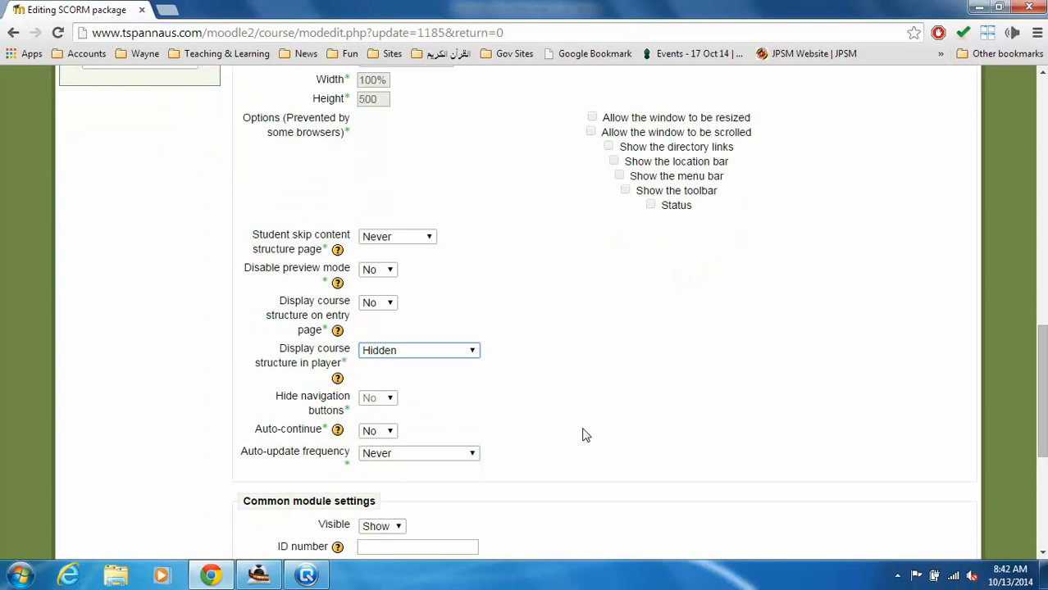
{"action": "scroll", "coordinate": [582, 435], "scroll_direction": "up", "scroll_amount": 2}
{"action": "left_click", "coordinate": [441, 214]}
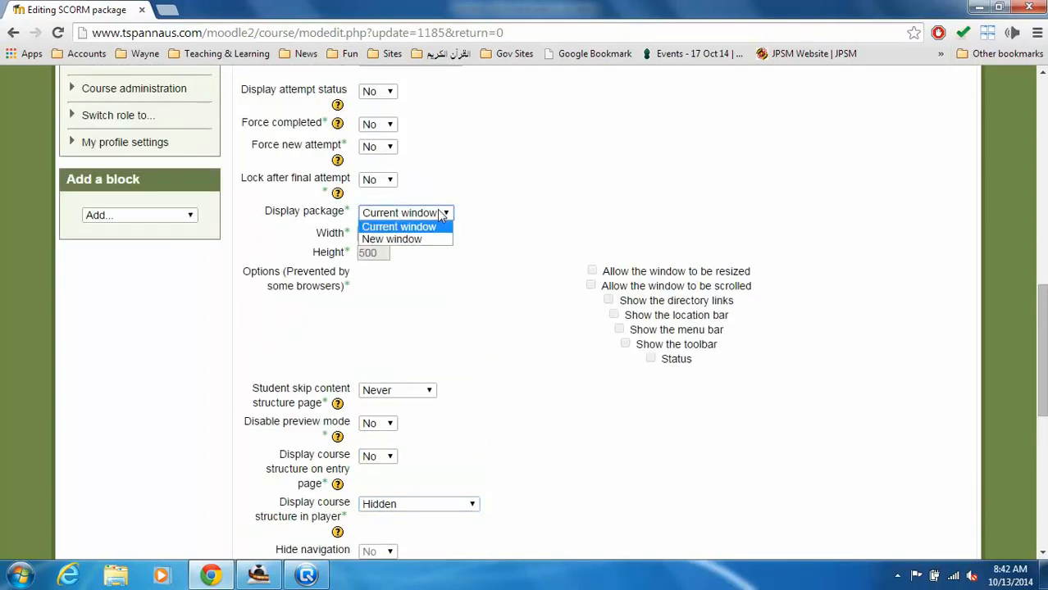
{"action": "left_click", "coordinate": [436, 239]}
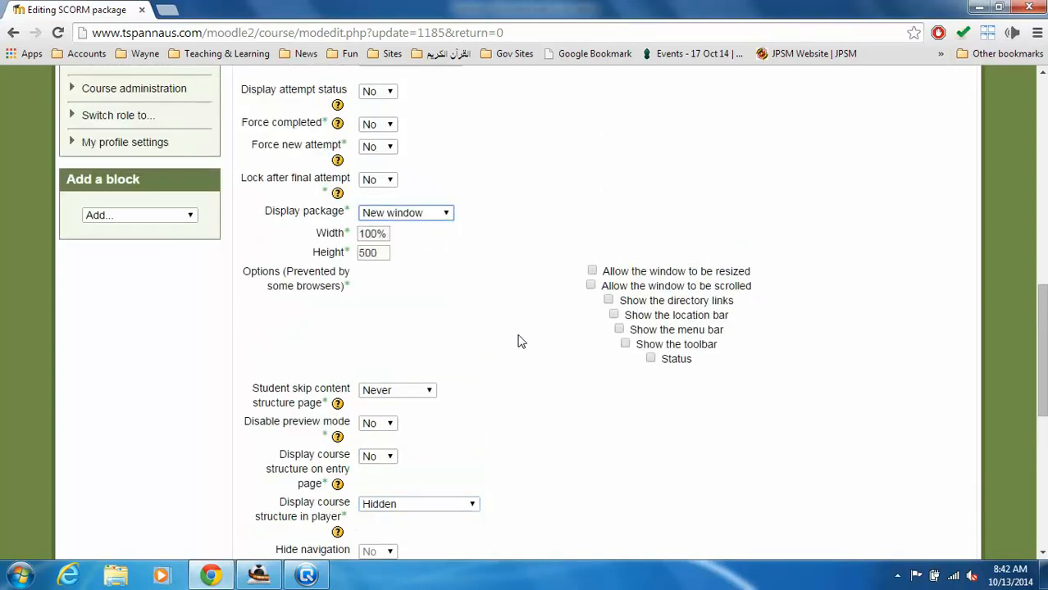
{"action": "left_click_drag", "start_coordinate": [378, 254], "coordinate": [358, 252]}
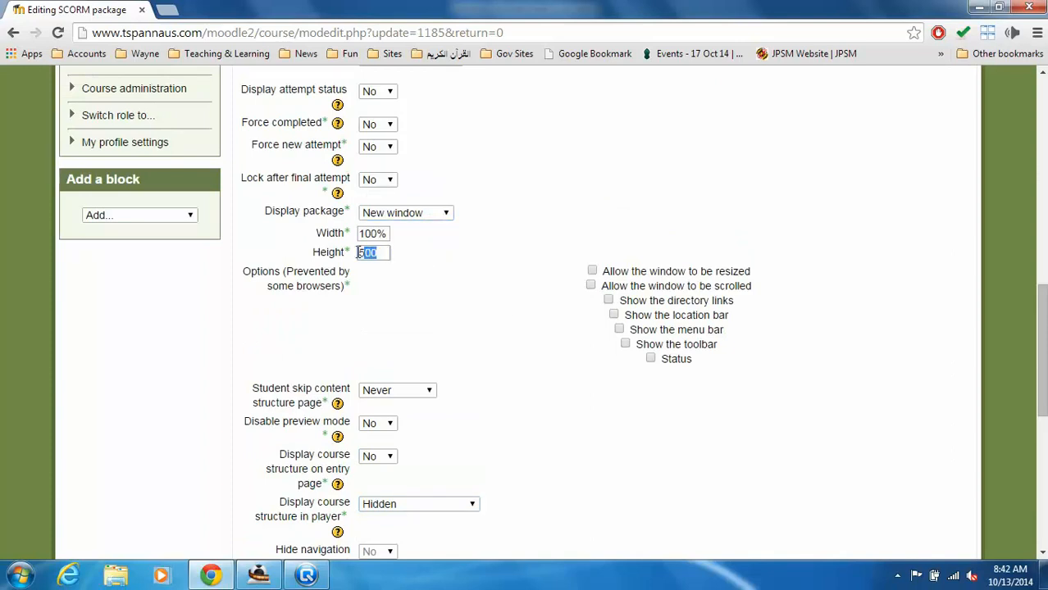
{"action": "type", "text": "100"}
{"action": "left_click", "coordinate": [591, 285]}
{"action": "scroll", "coordinate": [577, 374], "scroll_direction": "down", "scroll_amount": 2}
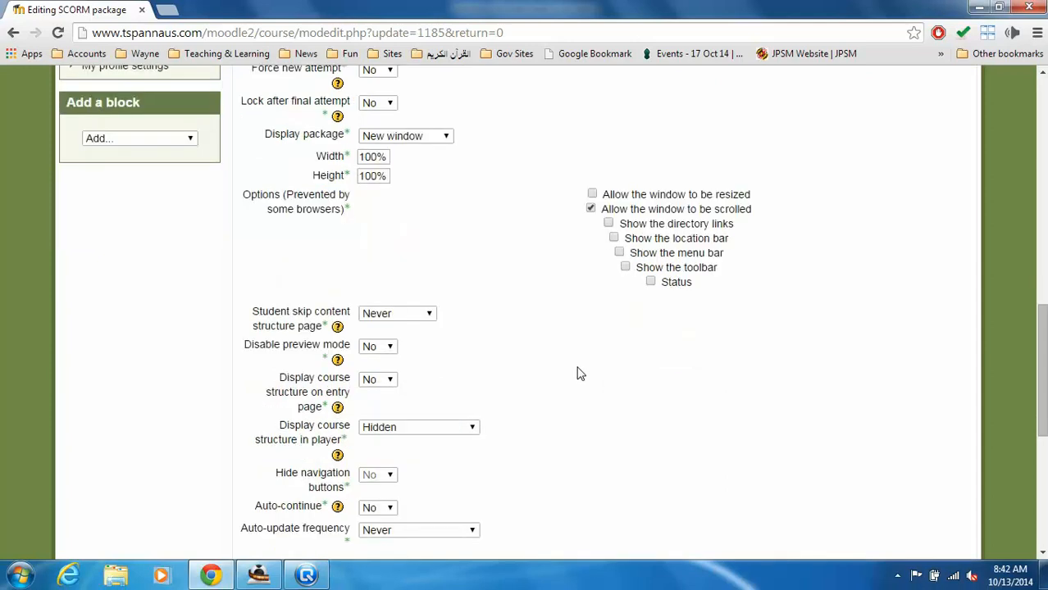
Review the remaining module and access settings, then save the updated package and return to the course
{"action": "scroll", "coordinate": [578, 374], "scroll_direction": "down", "scroll_amount": 1}
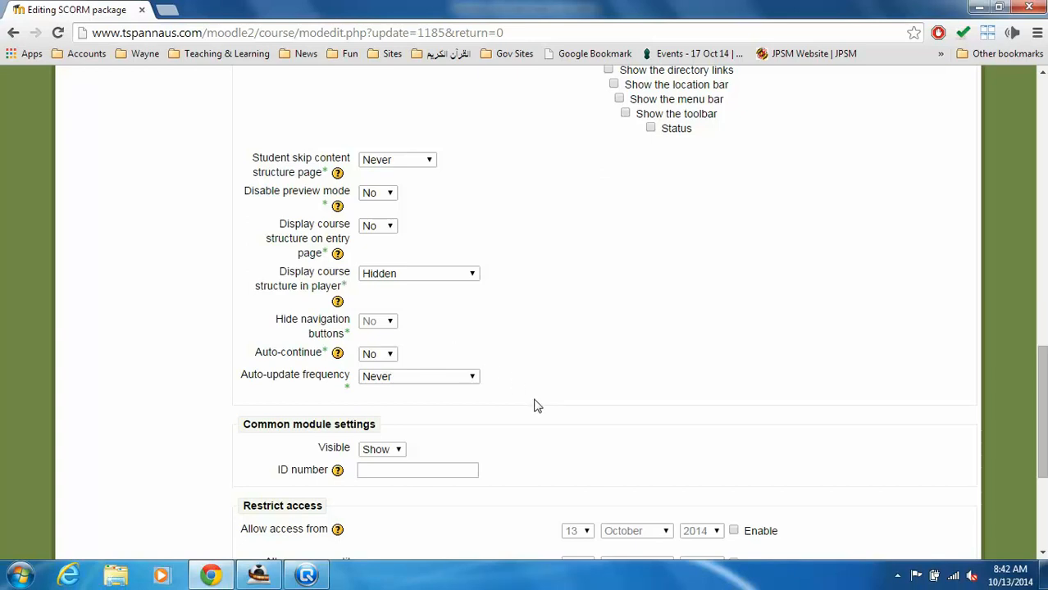
{"action": "scroll", "coordinate": [534, 405], "scroll_direction": "down", "scroll_amount": 2}
{"action": "scroll", "coordinate": [533, 405], "scroll_direction": "down", "scroll_amount": 1}
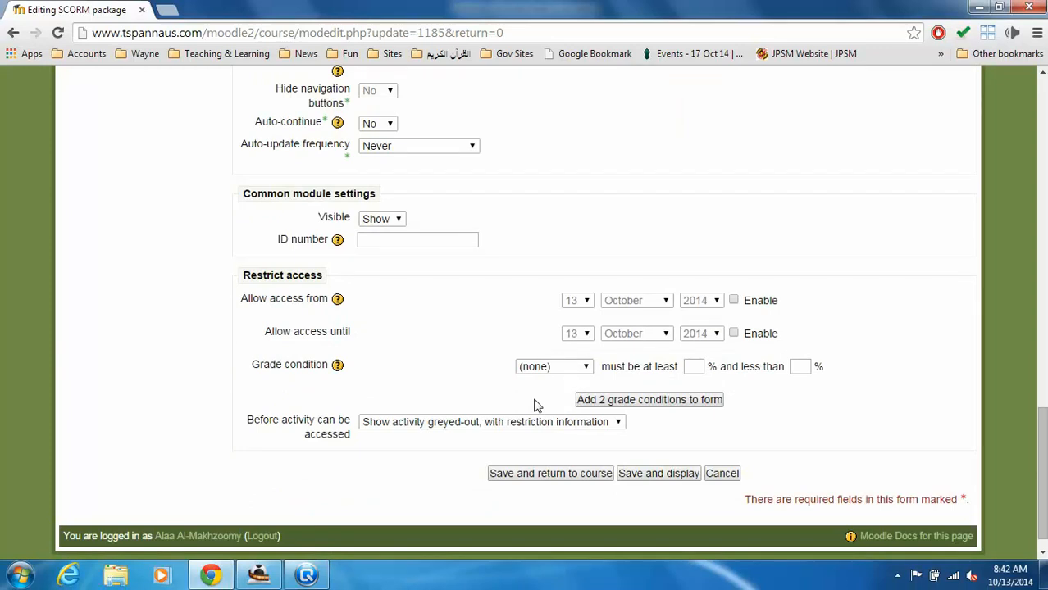
{"action": "left_click", "coordinate": [574, 481]}
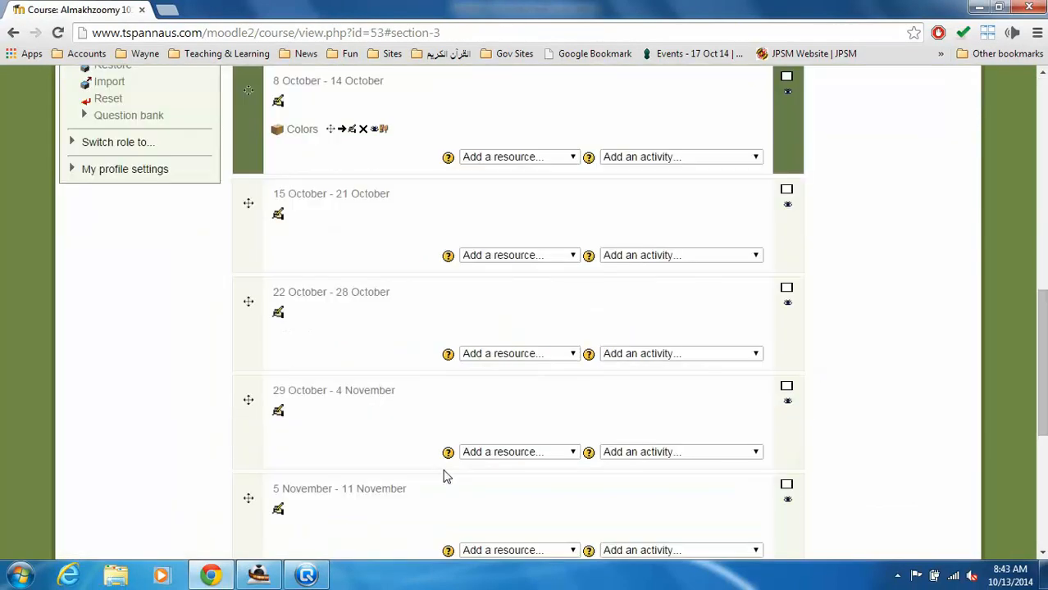
Open the Colors package from the course outline and enter it in Normal mode
{"action": "scroll", "coordinate": [444, 477], "scroll_direction": "up", "scroll_amount": 10}
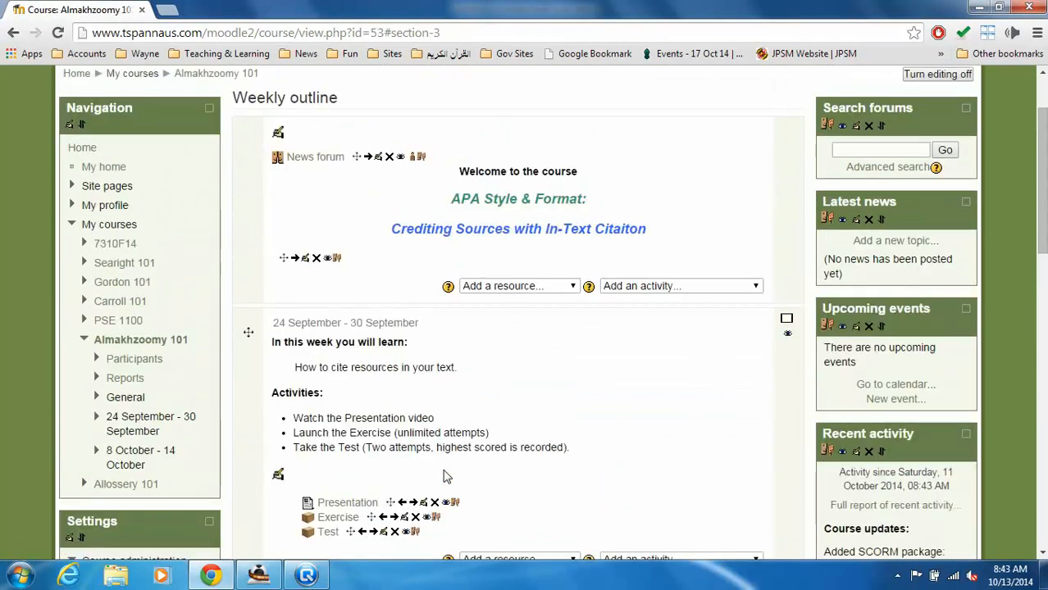
{"action": "scroll", "coordinate": [560, 466], "scroll_direction": "down", "scroll_amount": 2}
{"action": "left_click", "coordinate": [304, 438]}
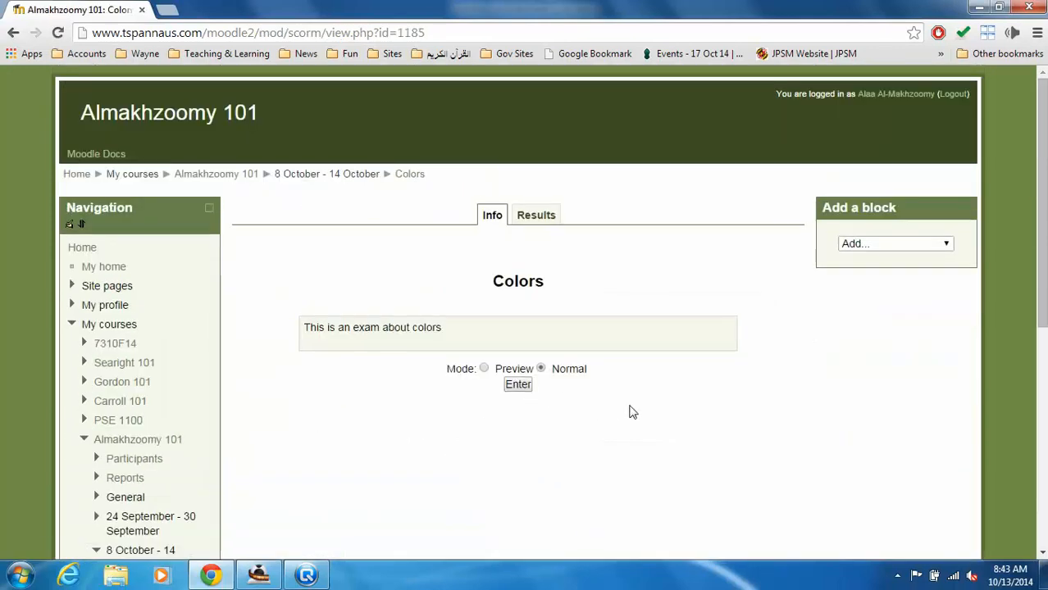
{"action": "left_click", "coordinate": [518, 387]}
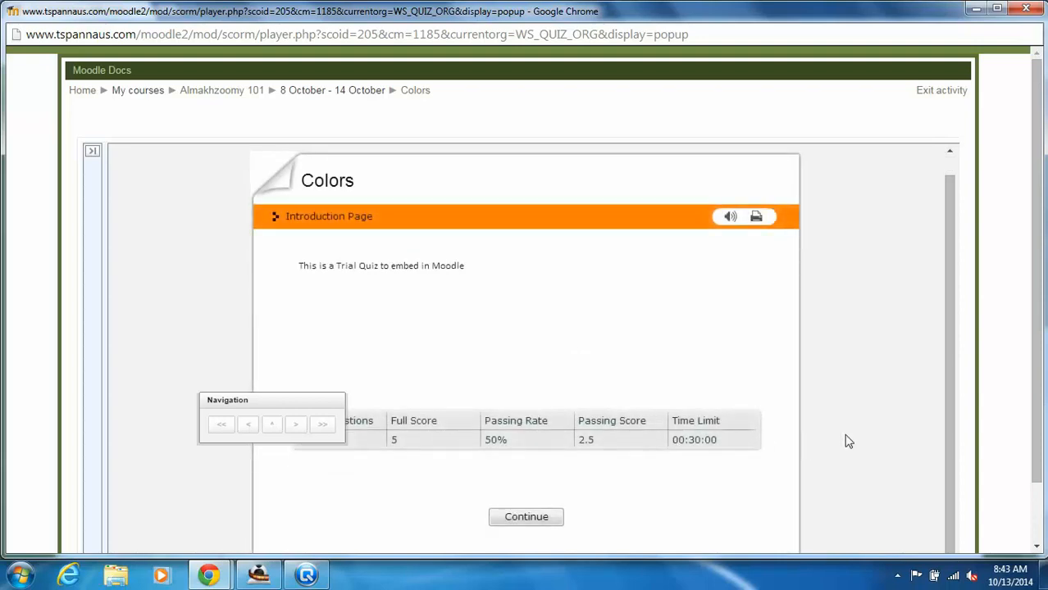
Move the floating Navigation box off the quiz into the empty upper-left area, then continue past the introduction page
{"action": "scroll", "coordinate": [977, 427], "scroll_direction": "down", "scroll_amount": 1}
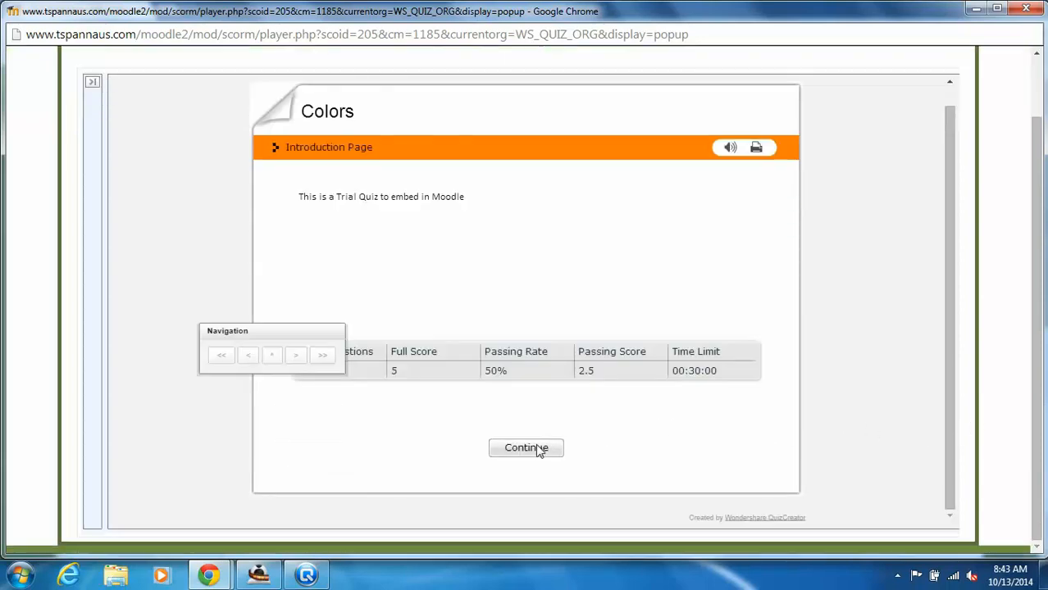
{"action": "left_click_drag", "start_coordinate": [304, 333], "coordinate": [181, 92]}
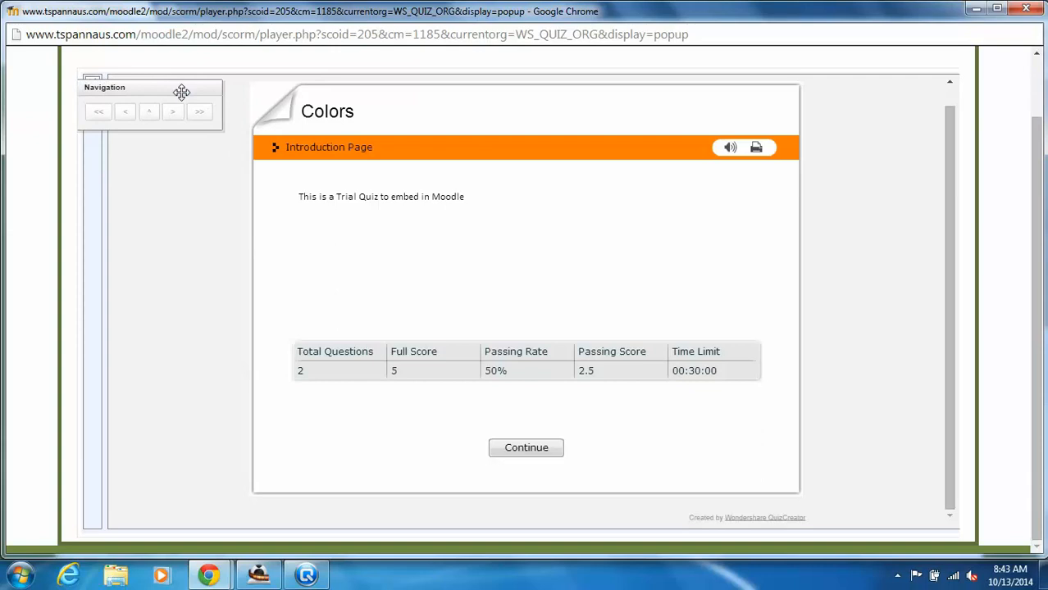
{"action": "left_click", "coordinate": [539, 455]}
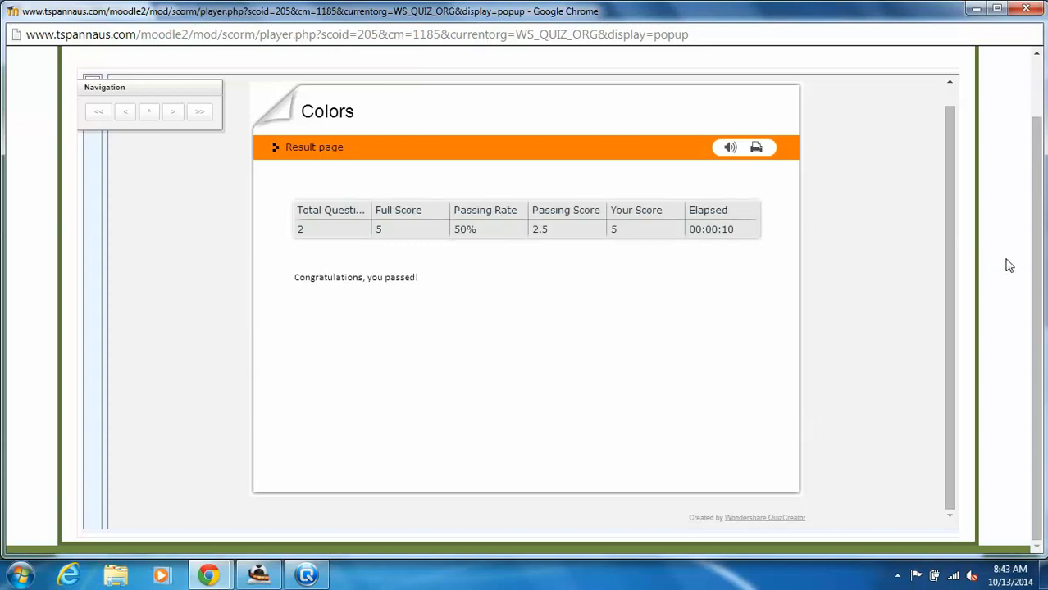
Exit the quiz activity and reopen the Colors package settings from the course page
{"action": "scroll", "coordinate": [1009, 265], "scroll_direction": "up", "scroll_amount": 1}
{"action": "left_click", "coordinate": [936, 92]}
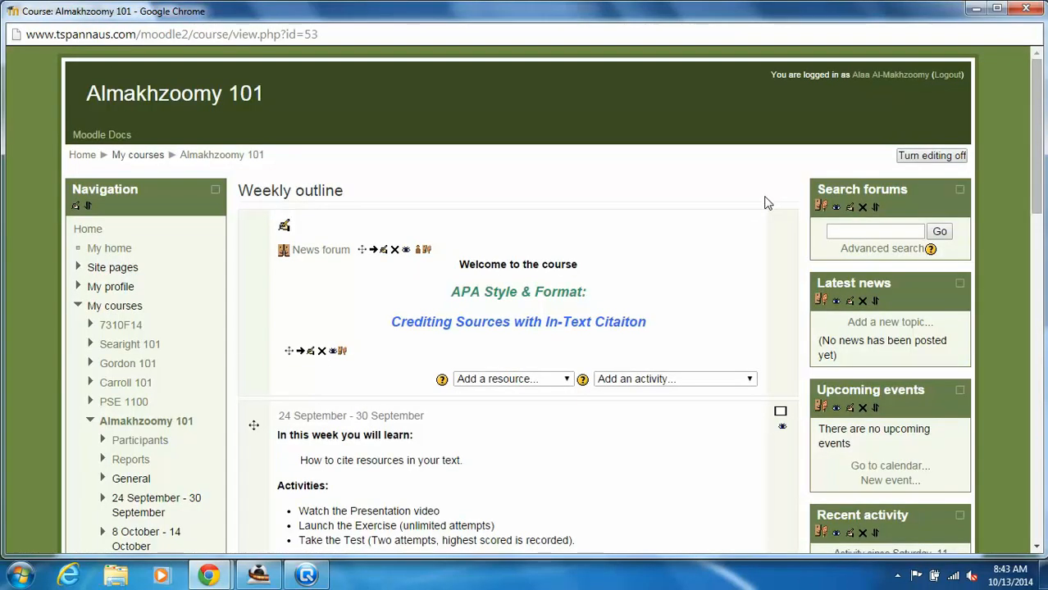
{"action": "scroll", "coordinate": [695, 339], "scroll_direction": "down", "scroll_amount": 7}
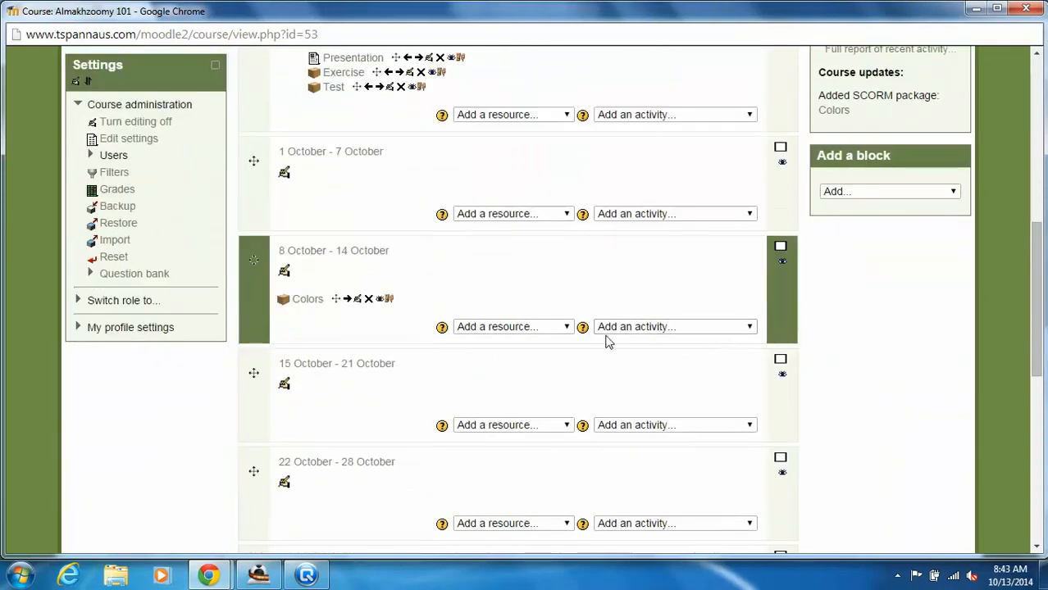
{"action": "left_click", "coordinate": [358, 300]}
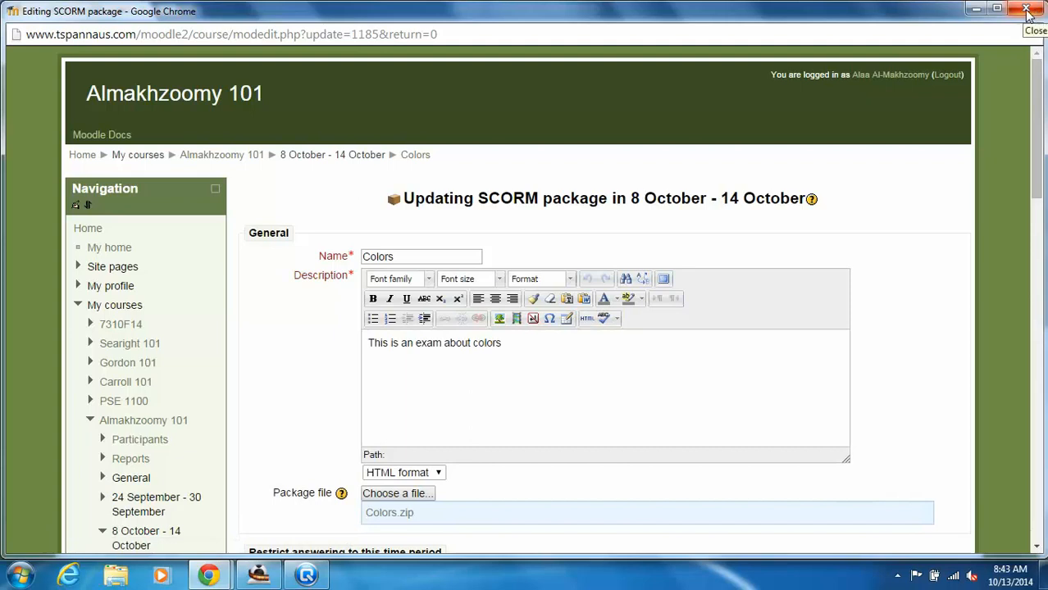
Turn on the option to disable preview mode for the Colors package, then save and return to the course
{"action": "scroll", "coordinate": [810, 230], "scroll_direction": "down", "scroll_amount": 3}
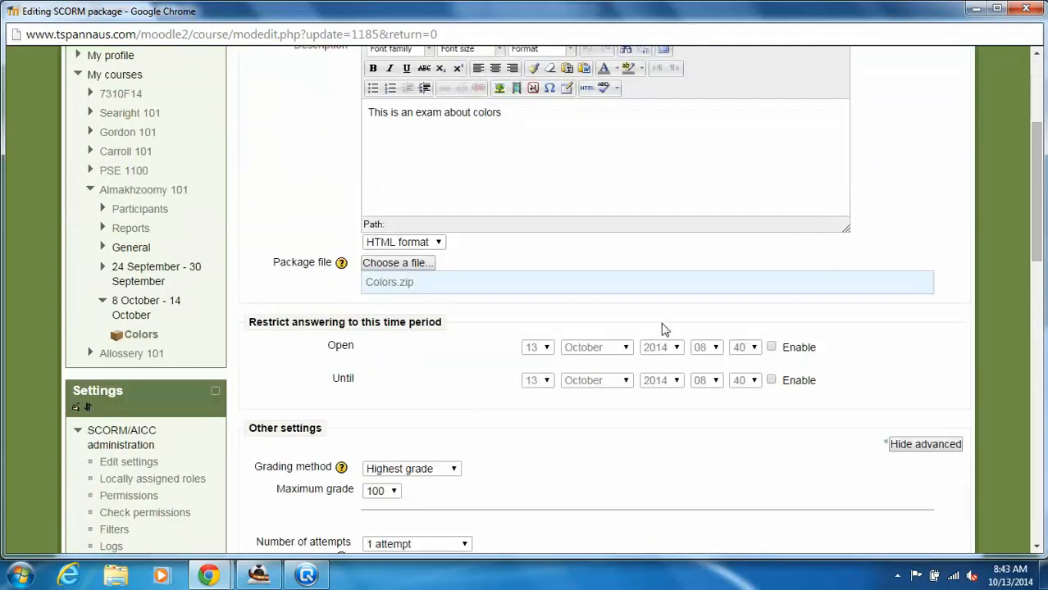
{"action": "scroll", "coordinate": [504, 327], "scroll_direction": "down", "scroll_amount": 5}
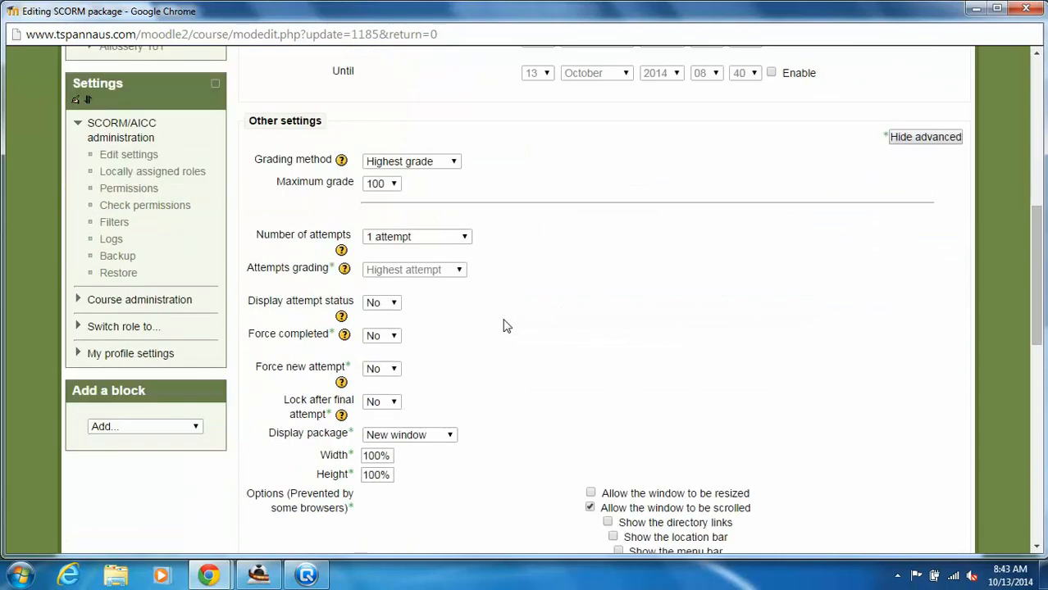
{"action": "scroll", "coordinate": [505, 326], "scroll_direction": "down", "scroll_amount": 1}
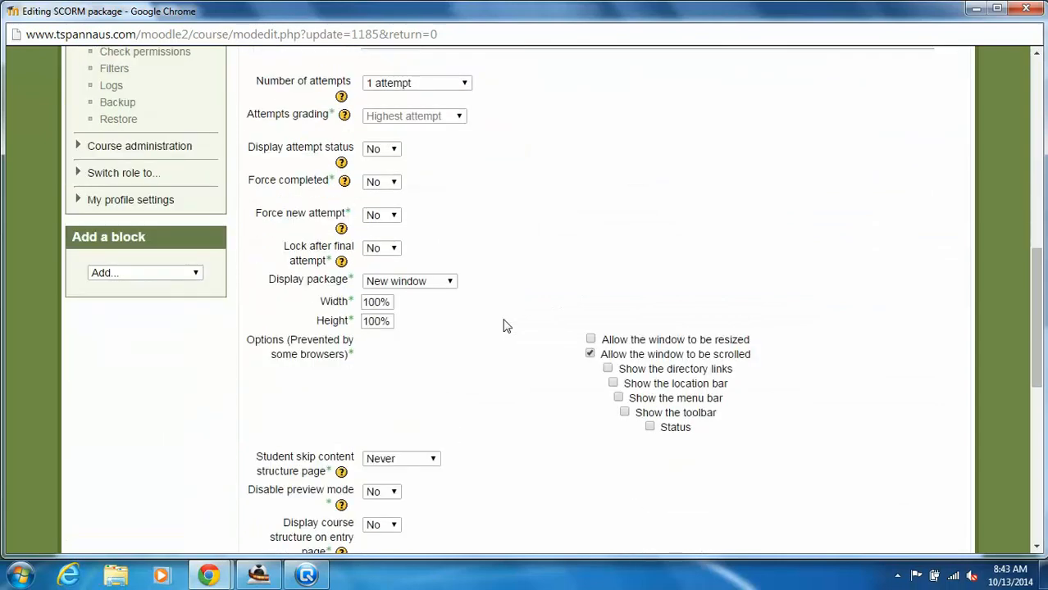
{"action": "scroll", "coordinate": [505, 327], "scroll_direction": "down", "scroll_amount": 1}
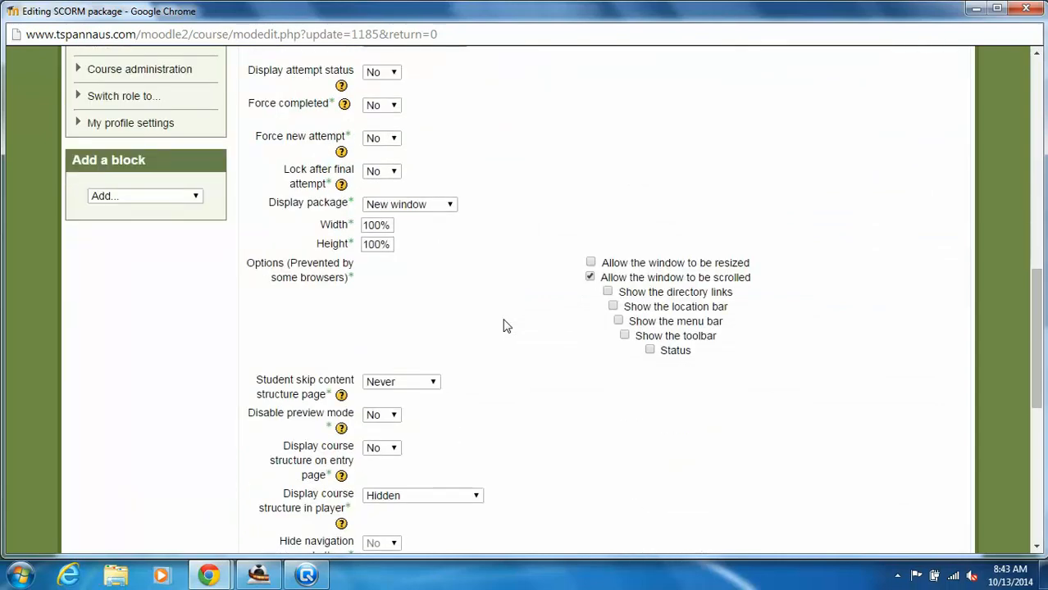
{"action": "left_click", "coordinate": [370, 419]}
{"action": "left_click", "coordinate": [381, 441]}
{"action": "scroll", "coordinate": [574, 451], "scroll_direction": "down", "scroll_amount": 6}
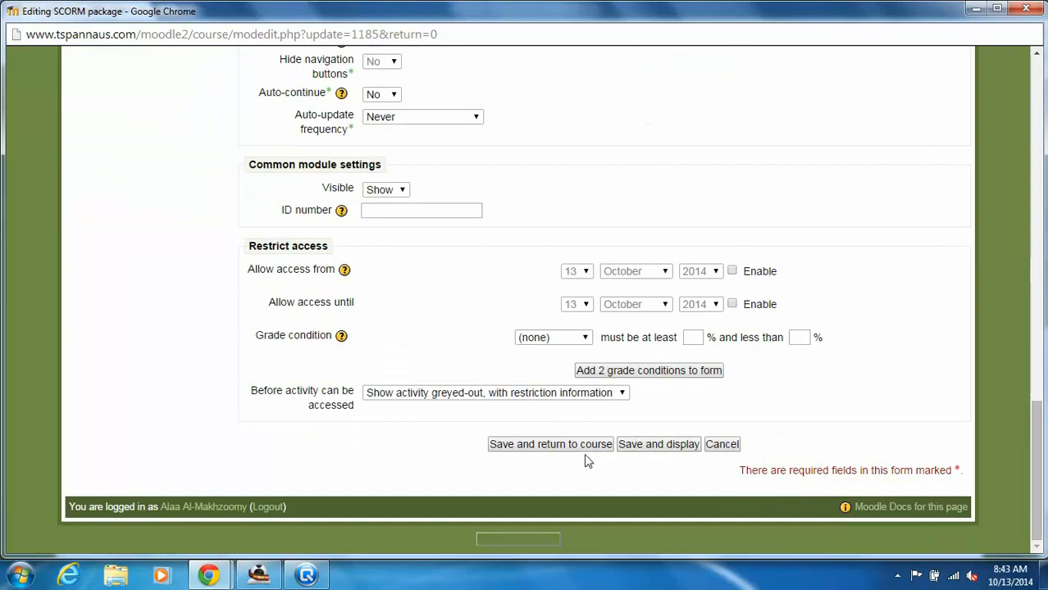
{"action": "left_click", "coordinate": [585, 450]}
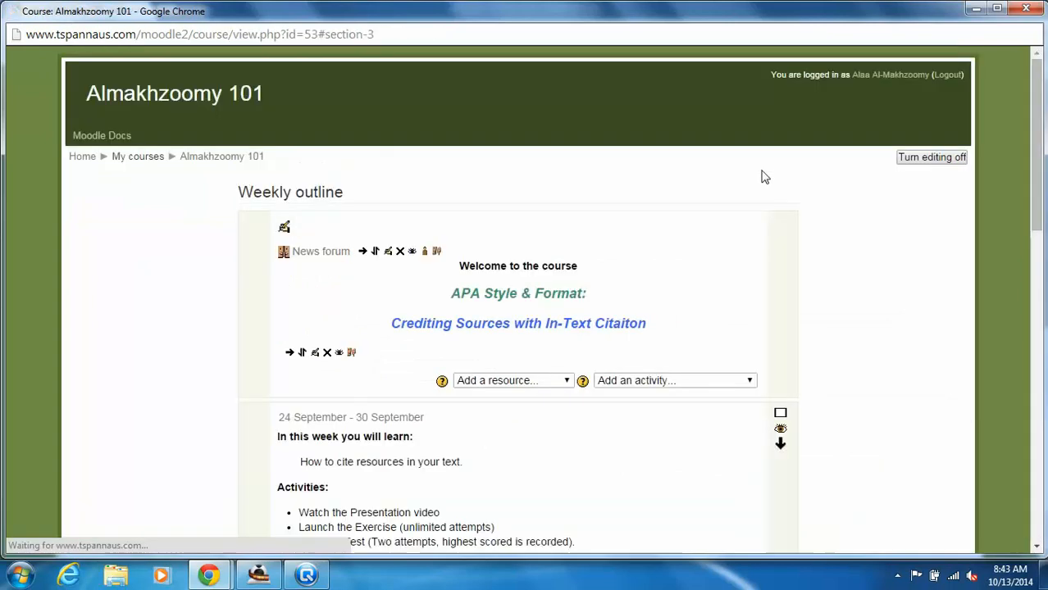
Close the quiz popup, return to the course page, and enter the Colors package from the 8 October - 14 October week
{"action": "left_click", "coordinate": [1024, 9]}
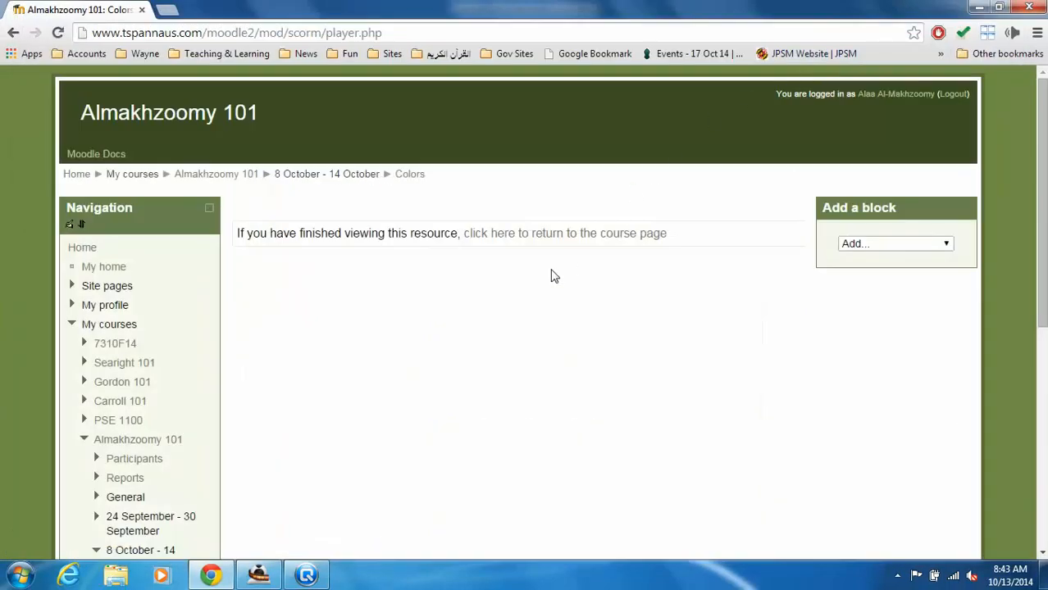
{"action": "scroll", "coordinate": [551, 276], "scroll_direction": "down", "scroll_amount": 1}
{"action": "left_click", "coordinate": [601, 157]}
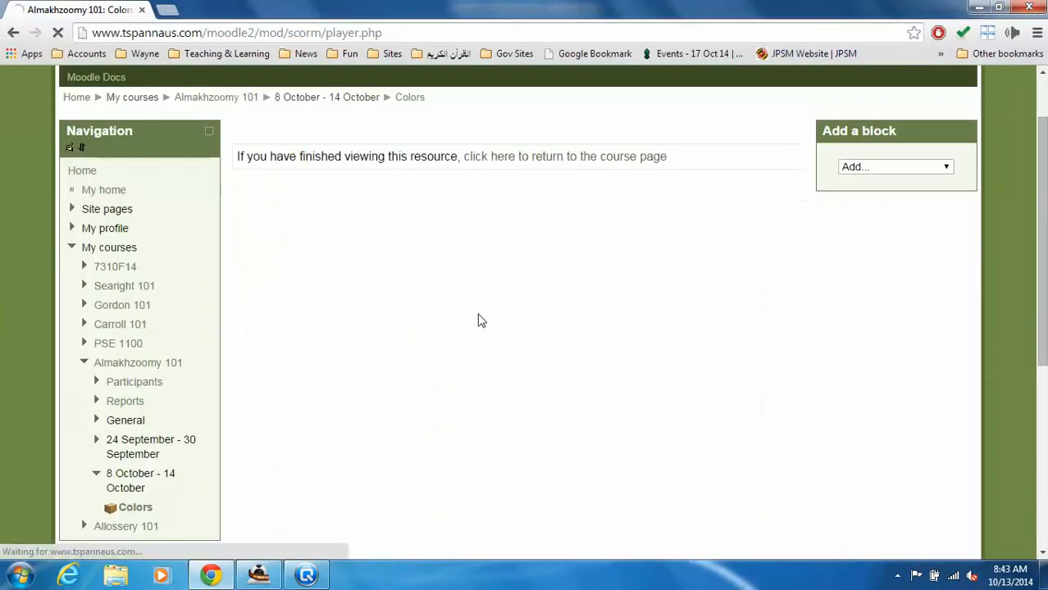
{"action": "scroll", "coordinate": [517, 328], "scroll_direction": "down", "scroll_amount": 7}
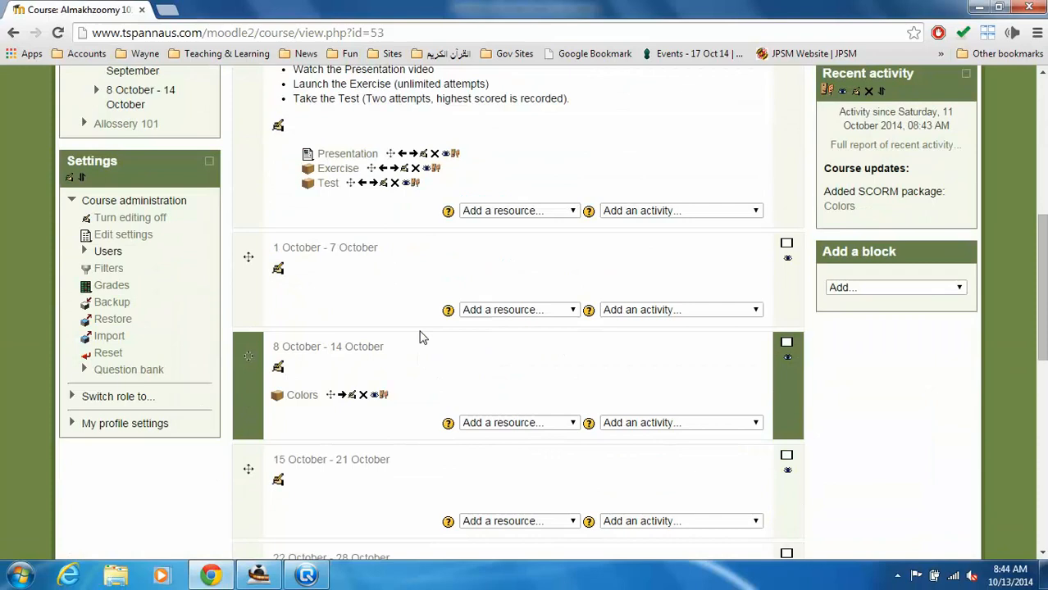
{"action": "left_click", "coordinate": [300, 396]}
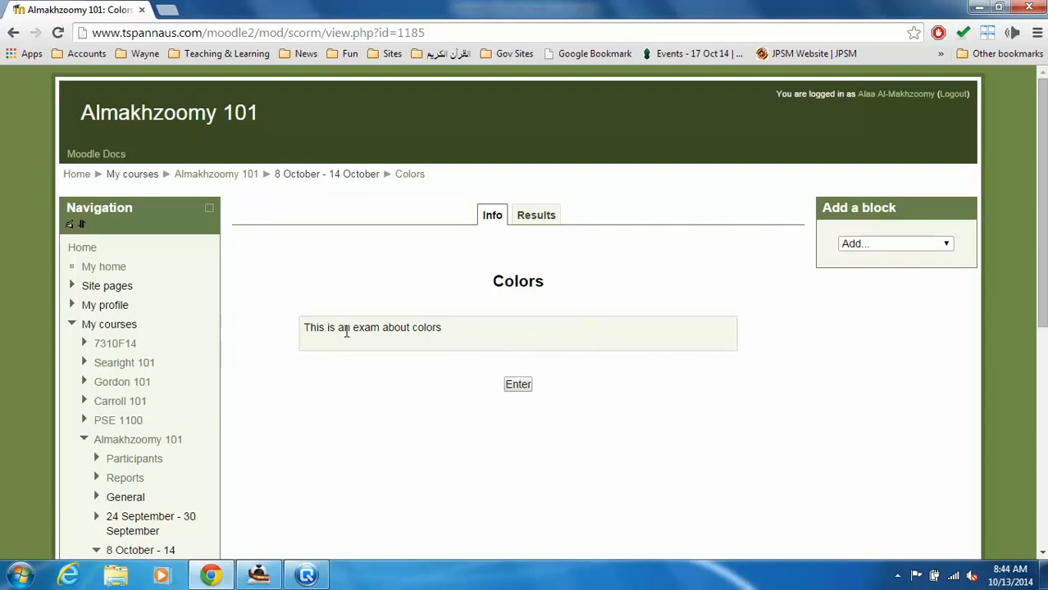
{"action": "left_click", "coordinate": [518, 384]}
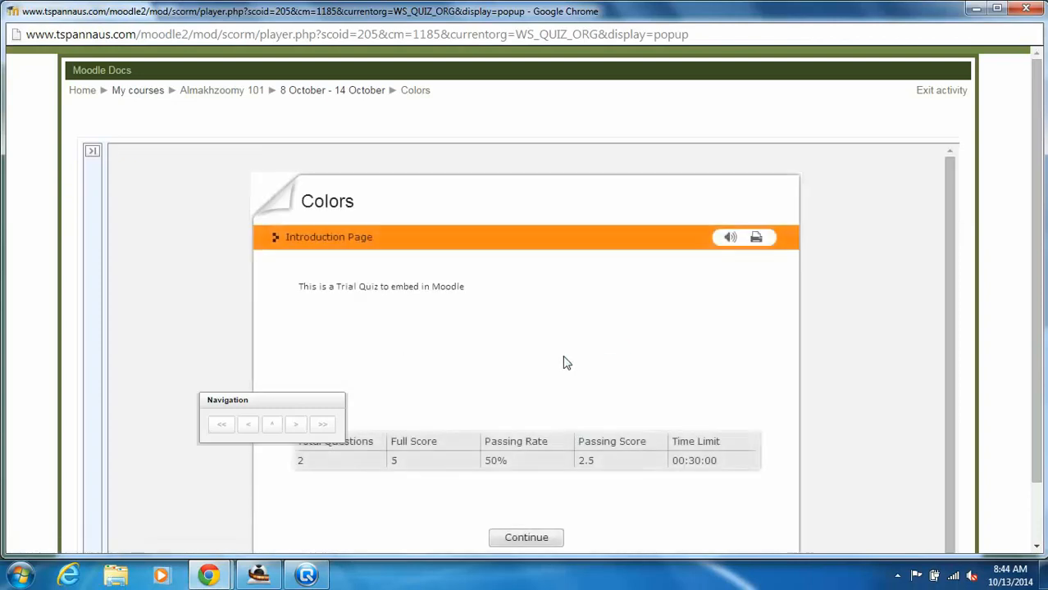
Move the floating Navigation box off the quiz to the far left edge and continue past the introduction page
{"action": "left_click_drag", "start_coordinate": [299, 403], "coordinate": [231, 315]}
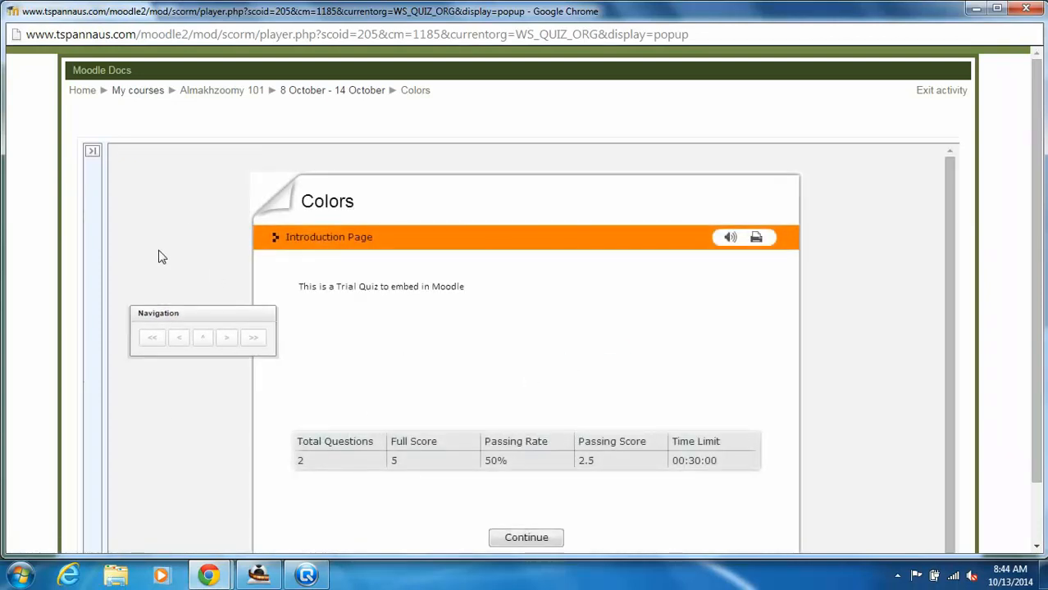
{"action": "left_click_drag", "start_coordinate": [136, 312], "coordinate": [38, 319]}
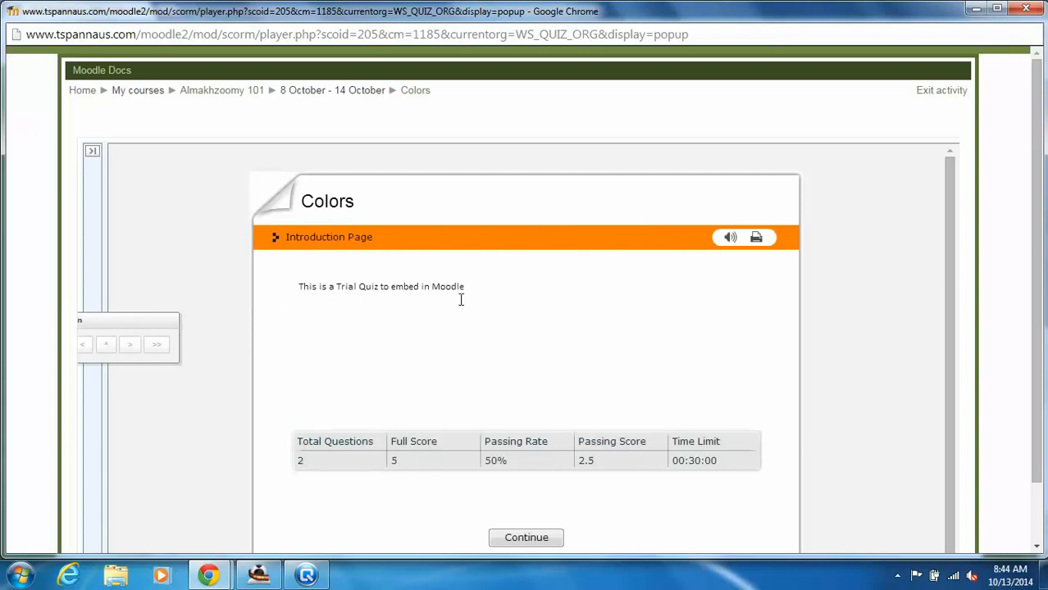
{"action": "scroll", "coordinate": [845, 413], "scroll_direction": "down", "scroll_amount": 2}
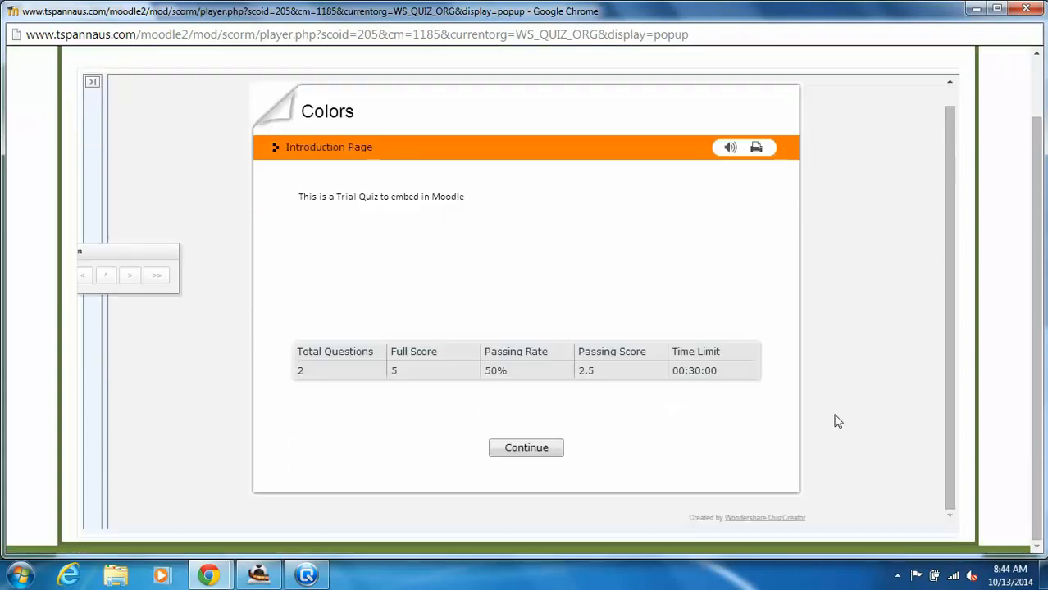
{"action": "left_click", "coordinate": [524, 454]}
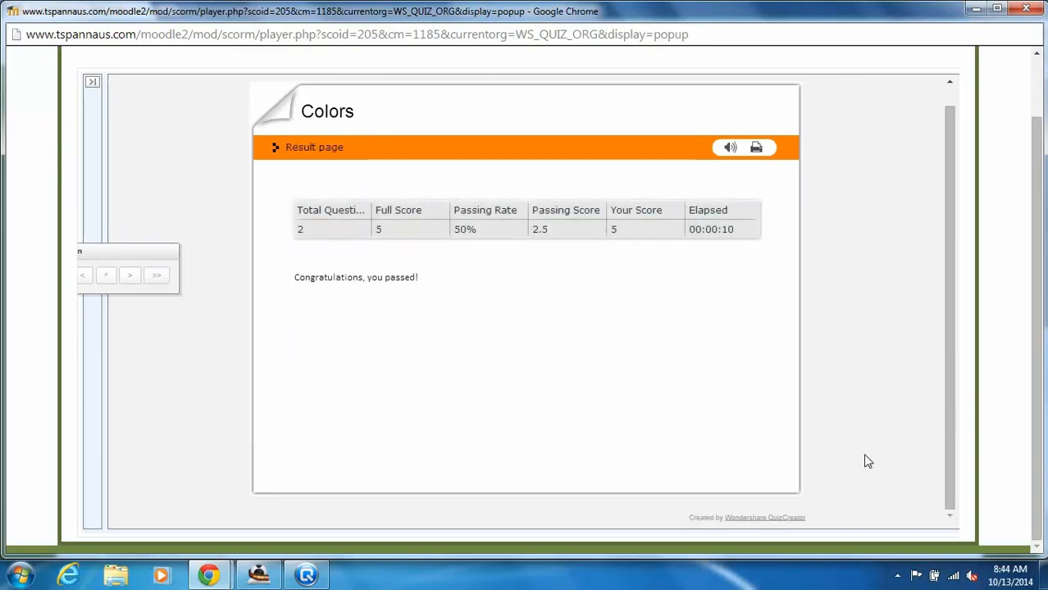
Close the finished quiz, return to the course page and open the Colors package settings for editing
{"action": "scroll", "coordinate": [864, 456], "scroll_direction": "up", "scroll_amount": 2}
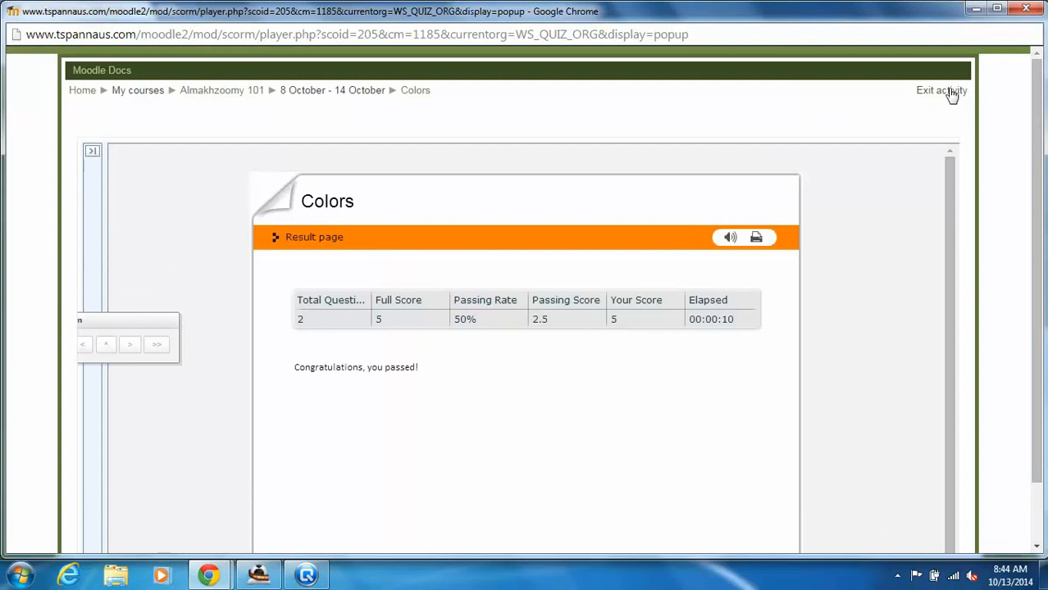
{"action": "left_click", "coordinate": [1028, 9]}
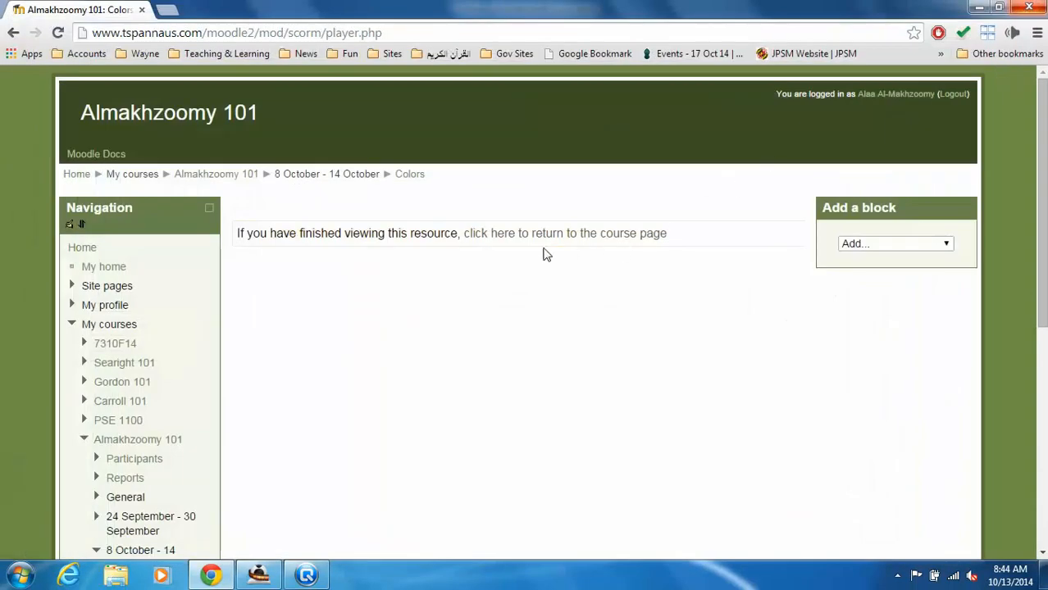
{"action": "left_click", "coordinate": [566, 236]}
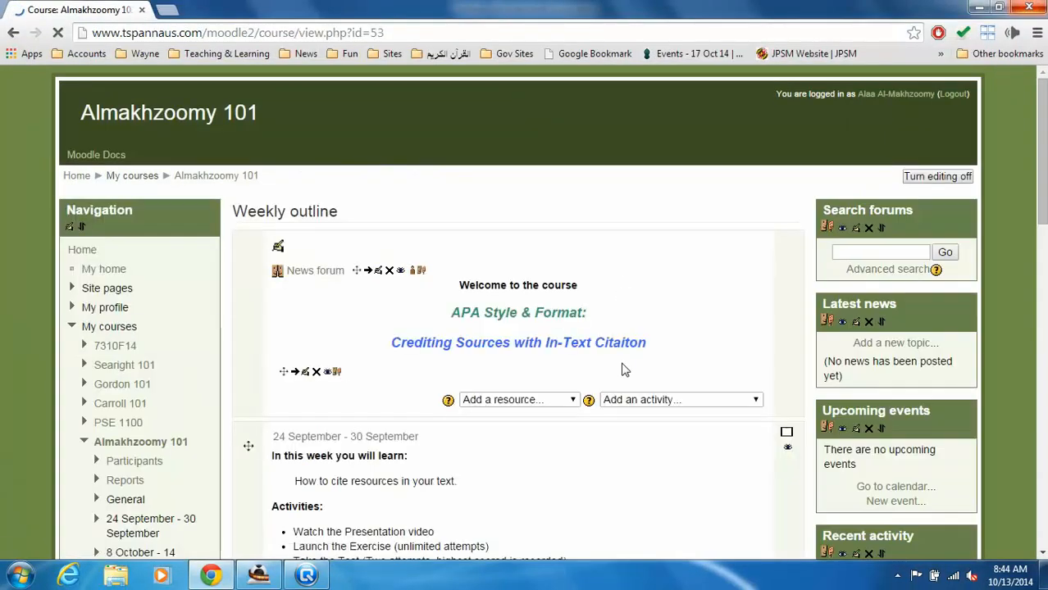
{"action": "scroll", "coordinate": [623, 369], "scroll_direction": "down", "scroll_amount": 3}
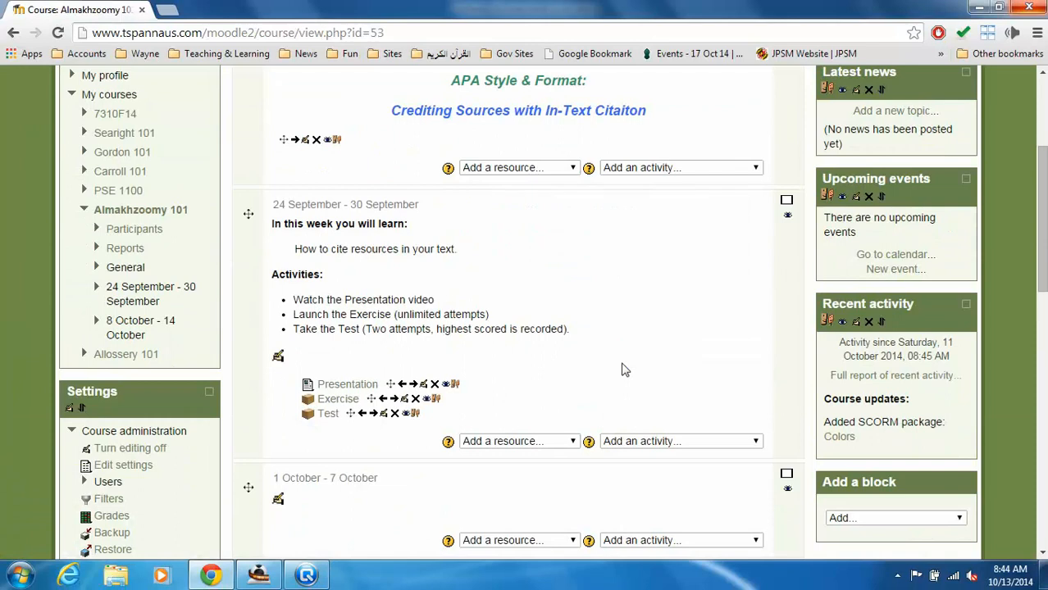
{"action": "scroll", "coordinate": [623, 370], "scroll_direction": "down", "scroll_amount": 2}
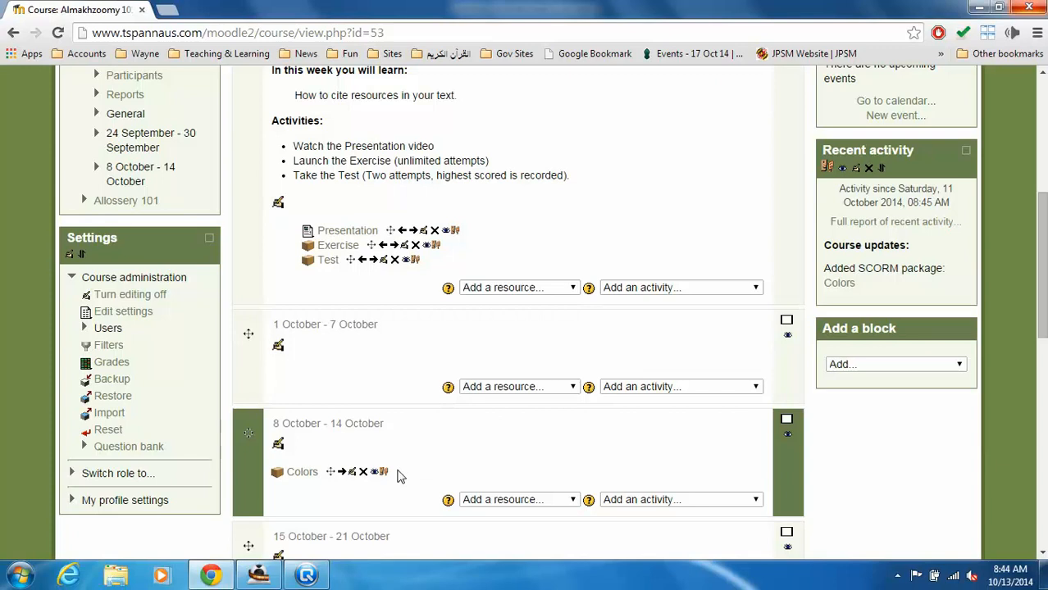
{"action": "left_click", "coordinate": [353, 476]}
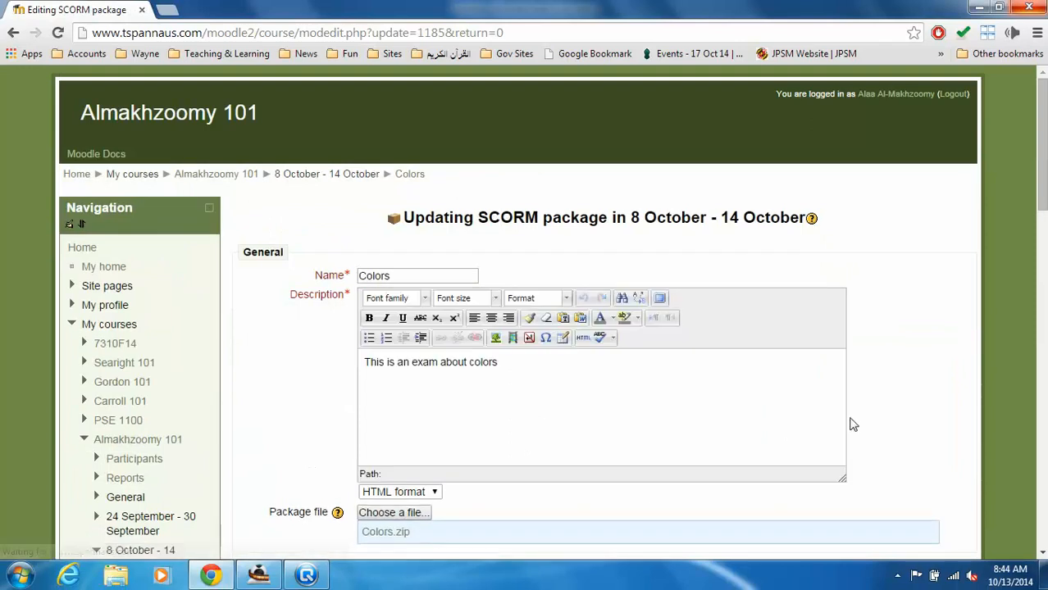
Enable the Open restriction for answering the Colors quiz and set it to 15 October 2014, 10:00
{"action": "scroll", "coordinate": [871, 410], "scroll_direction": "down", "scroll_amount": 2}
{"action": "scroll", "coordinate": [870, 410], "scroll_direction": "down", "scroll_amount": 1}
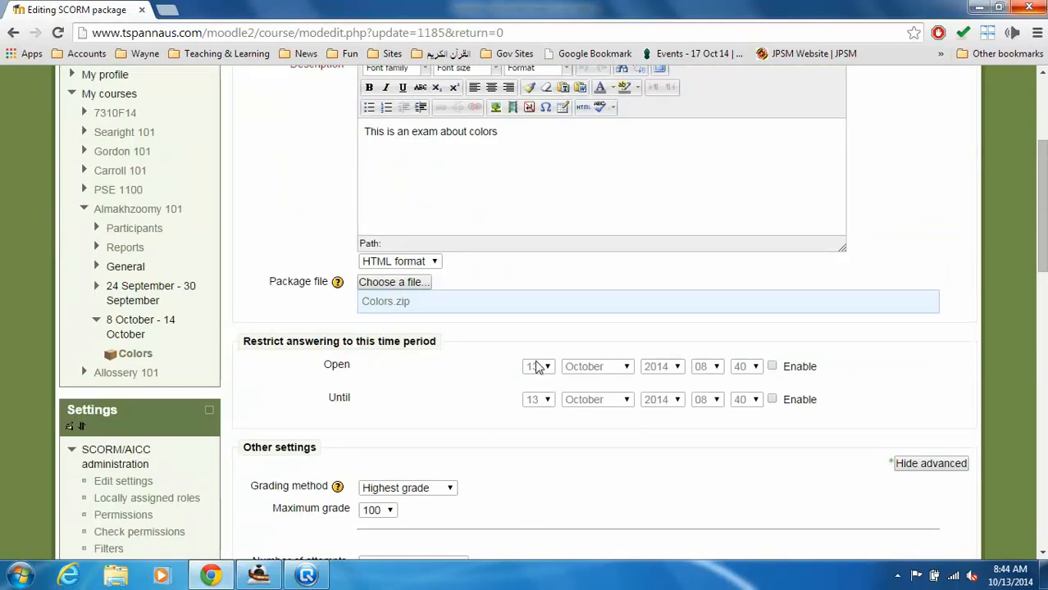
{"action": "left_click", "coordinate": [774, 367]}
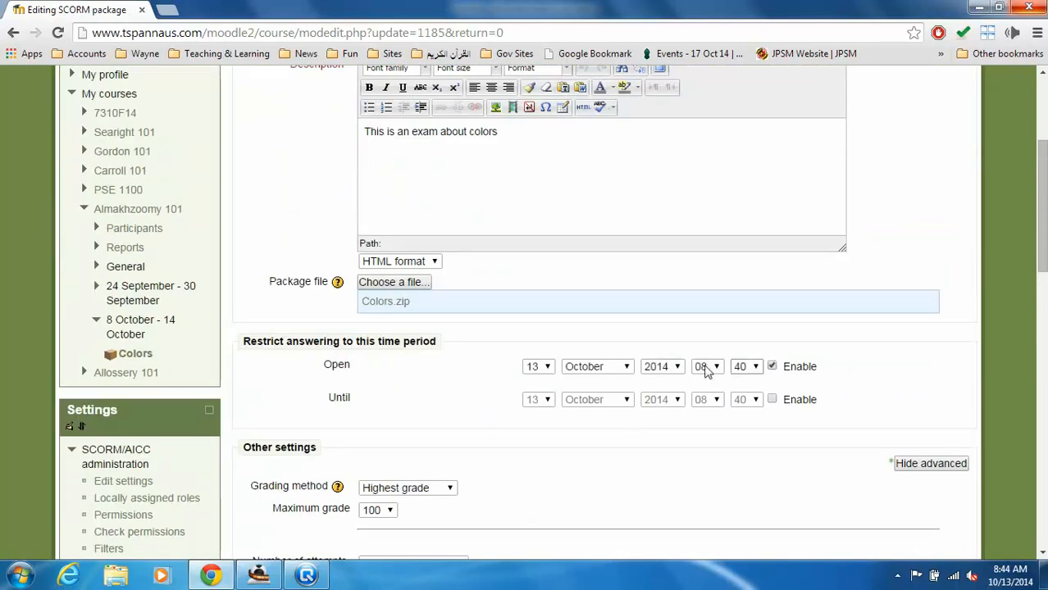
{"action": "left_click", "coordinate": [547, 366]}
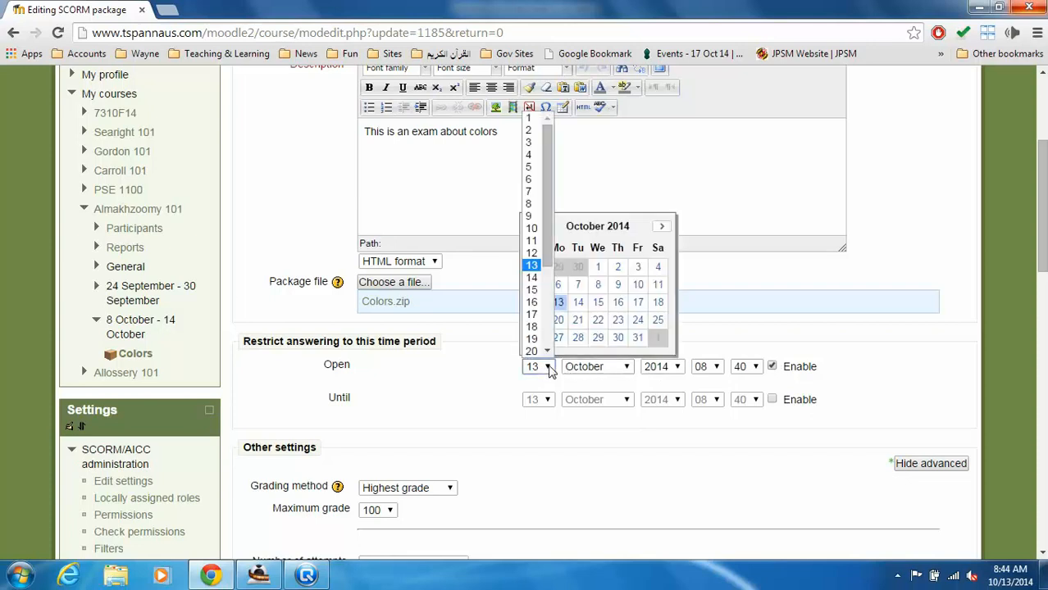
{"action": "left_click", "coordinate": [533, 291]}
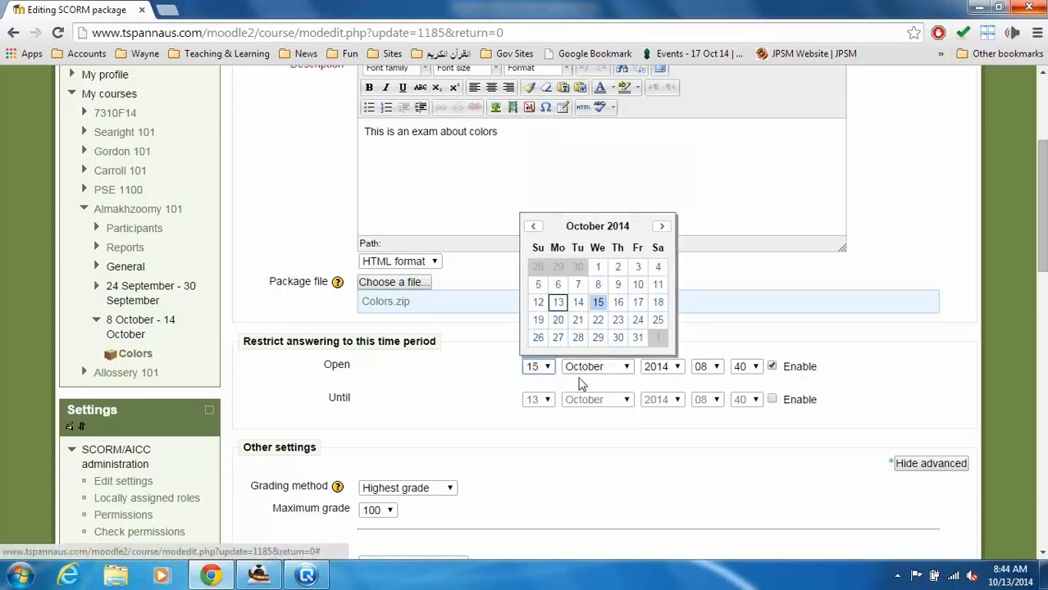
{"action": "left_click", "coordinate": [717, 367]}
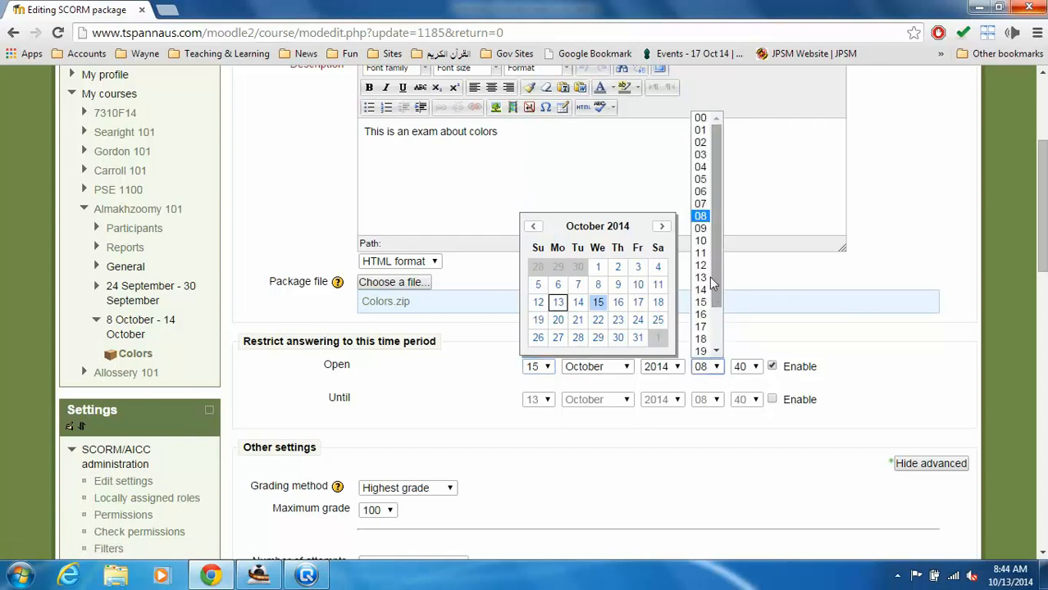
{"action": "left_click", "coordinate": [701, 240]}
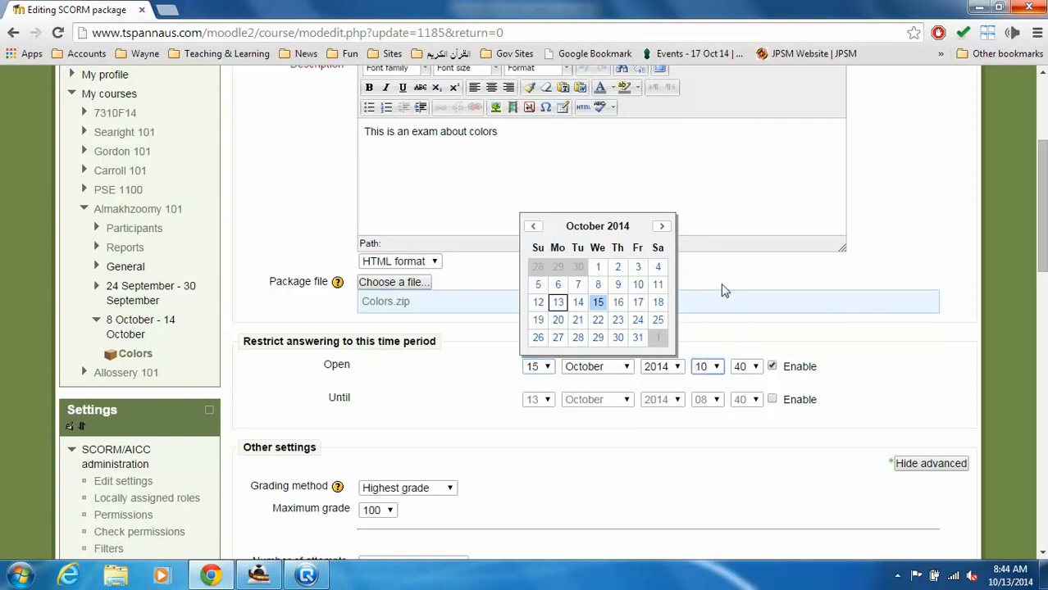
{"action": "left_click", "coordinate": [755, 367]}
{"action": "left_click", "coordinate": [754, 383]}
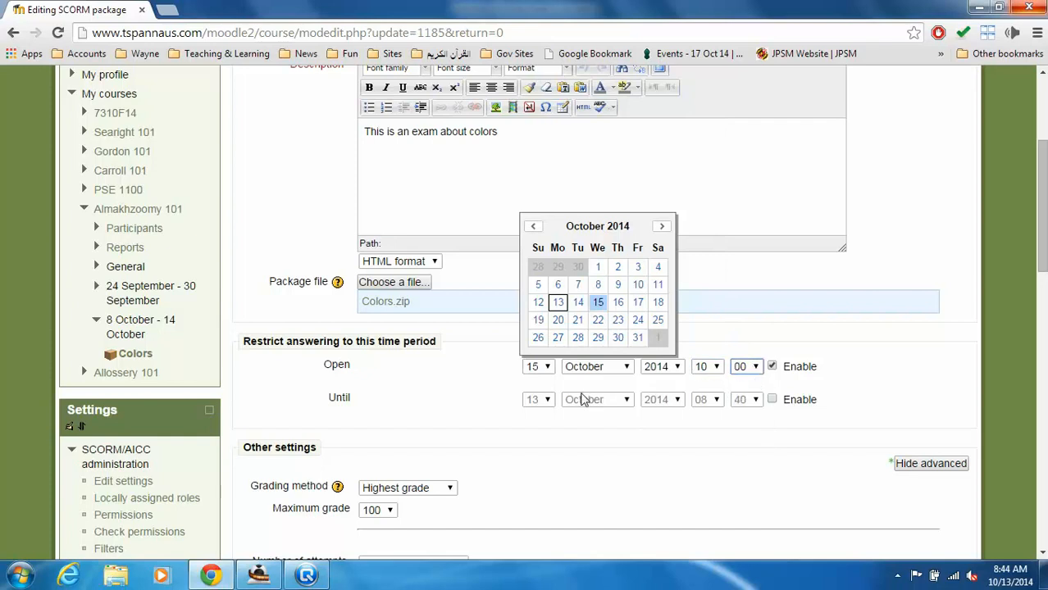
Enable the Until restriction for answering the quiz and set it to 15 October 2014, 11:30
{"action": "left_click", "coordinate": [772, 400]}
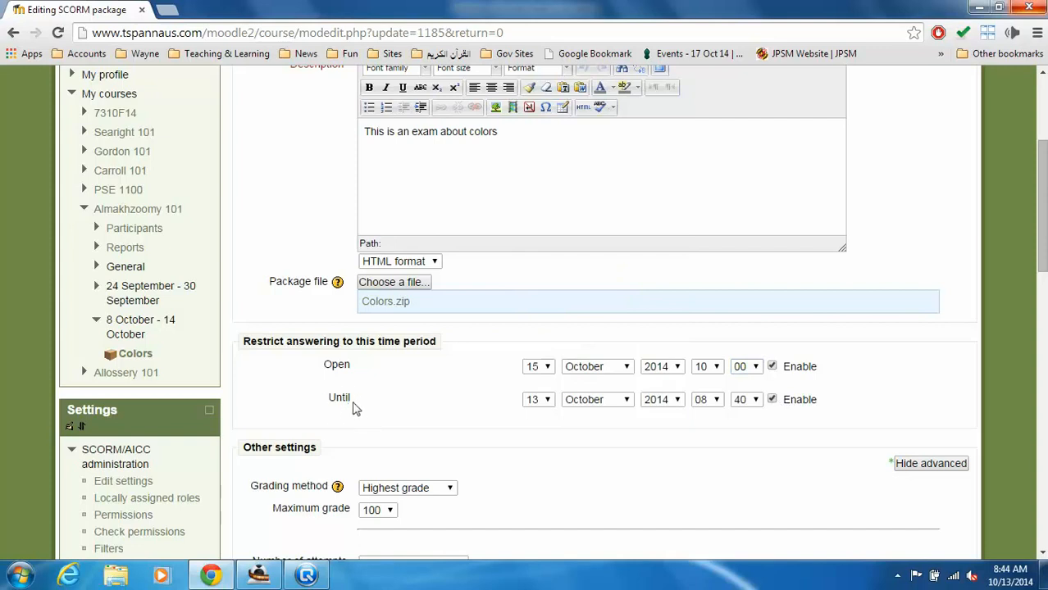
{"action": "left_click", "coordinate": [537, 400]}
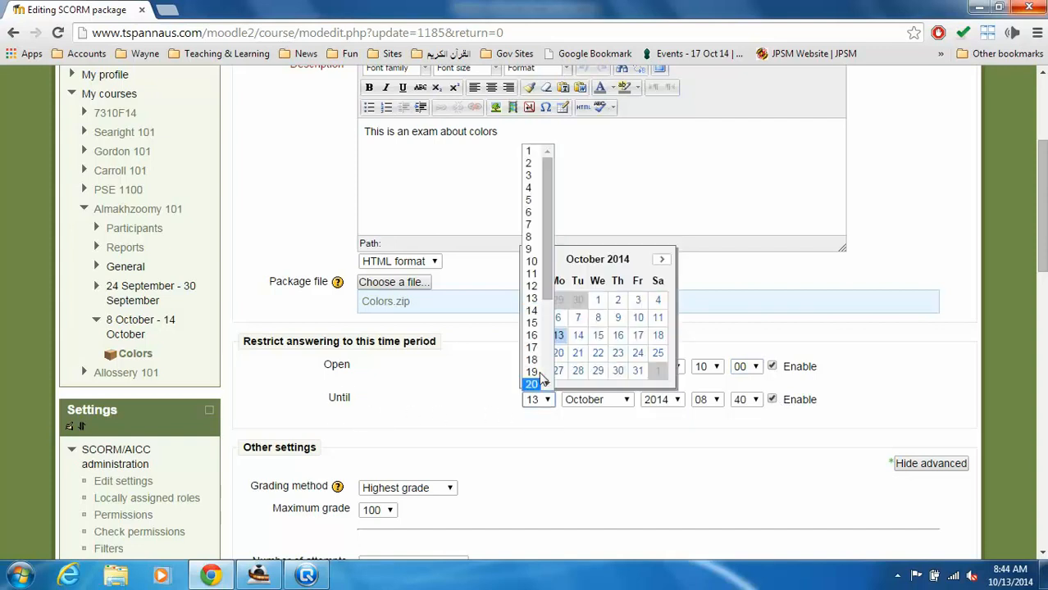
{"action": "left_click", "coordinate": [533, 324]}
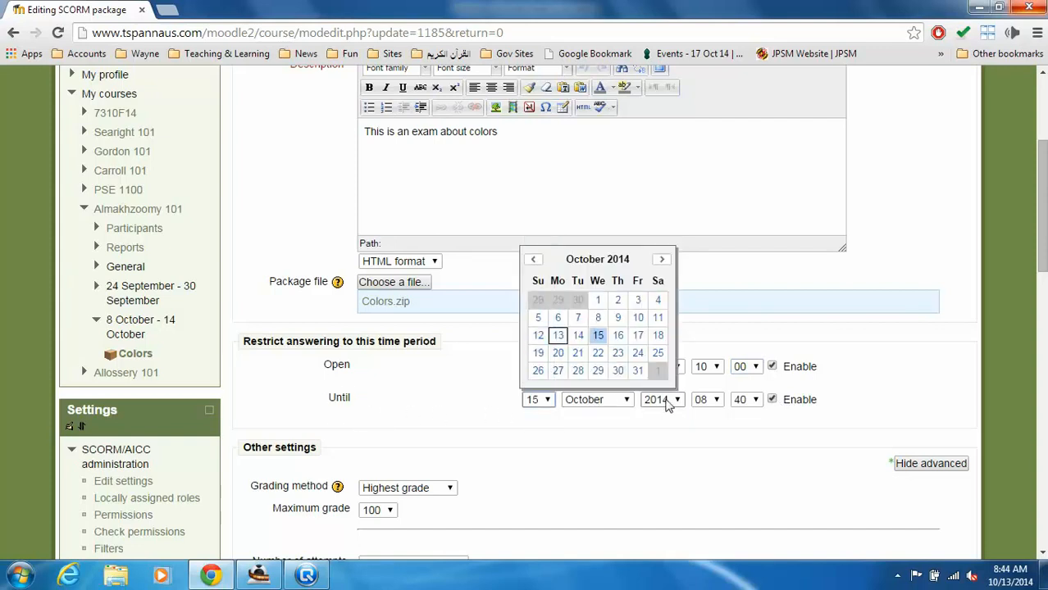
{"action": "left_click", "coordinate": [711, 402]}
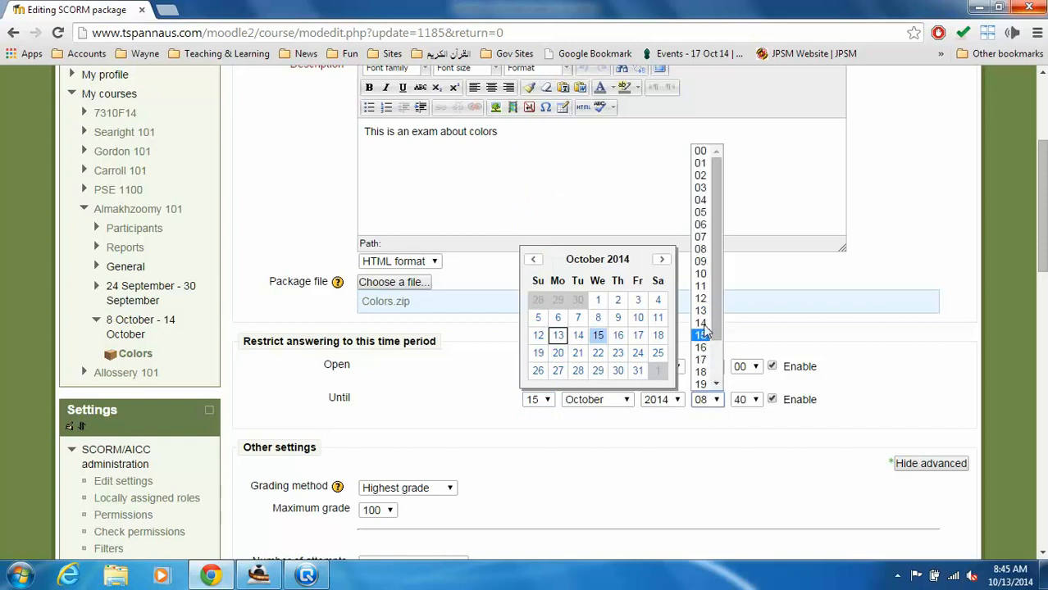
{"action": "left_click", "coordinate": [701, 287]}
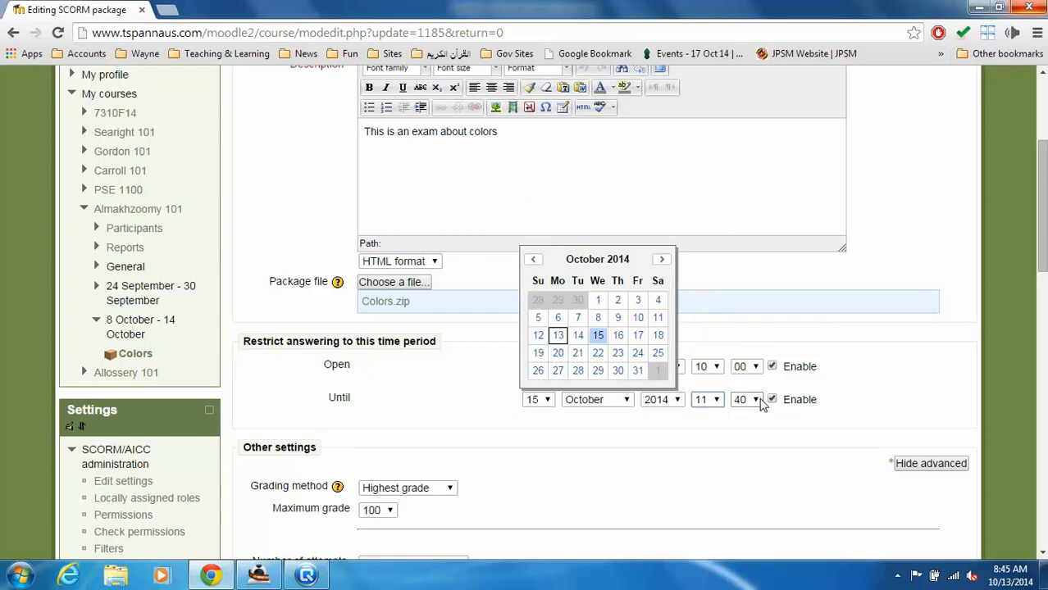
{"action": "left_click", "coordinate": [761, 404]}
{"action": "left_click", "coordinate": [762, 486]}
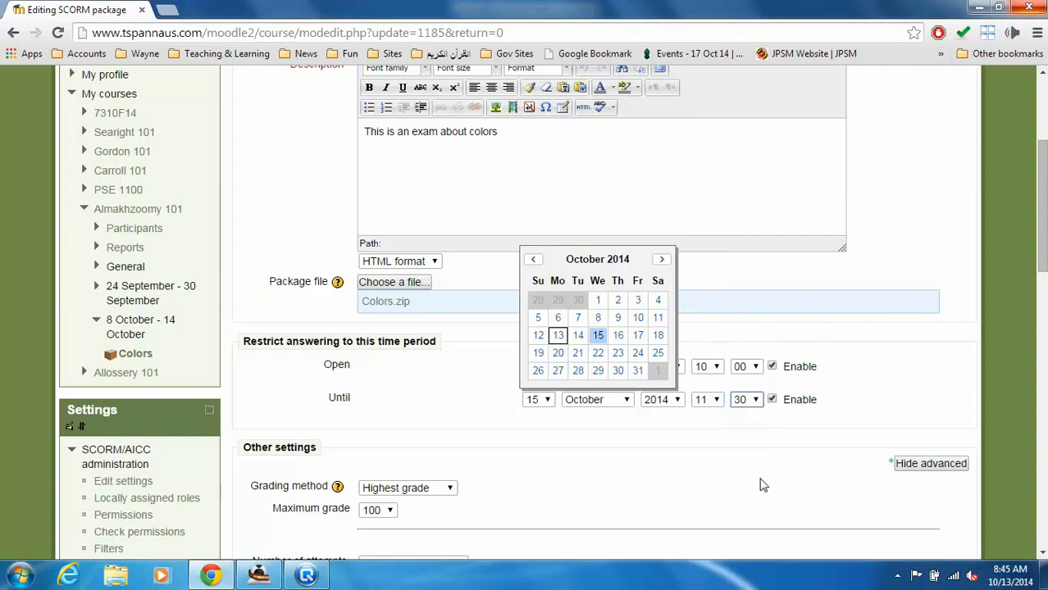
{"action": "left_click", "coordinate": [768, 443]}
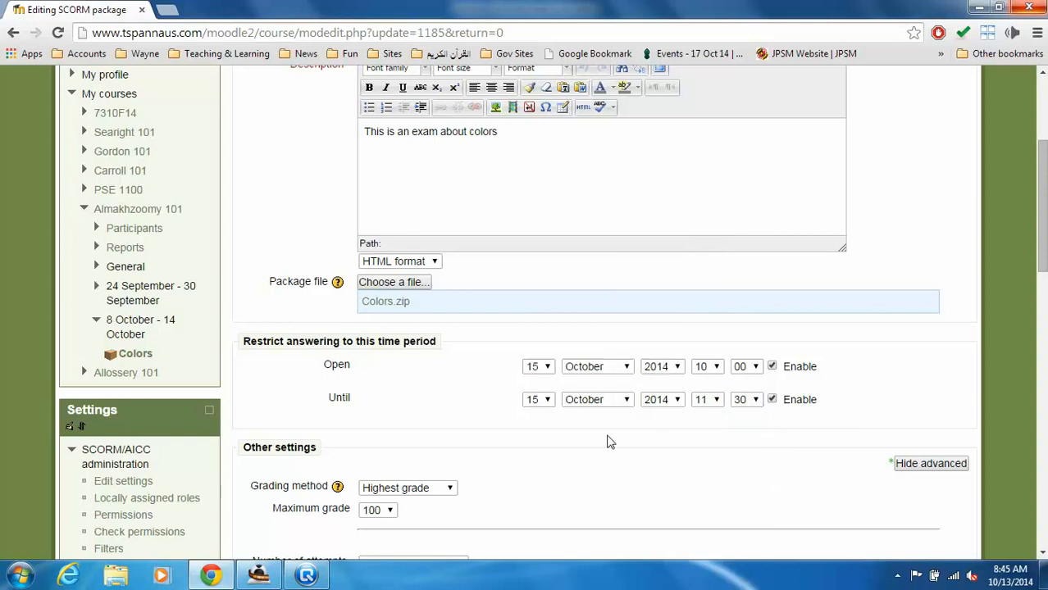
Save the Colors package settings and return to the course
{"action": "scroll", "coordinate": [609, 446], "scroll_direction": "down", "scroll_amount": 9}
{"action": "scroll", "coordinate": [609, 445], "scroll_direction": "down", "scroll_amount": 4}
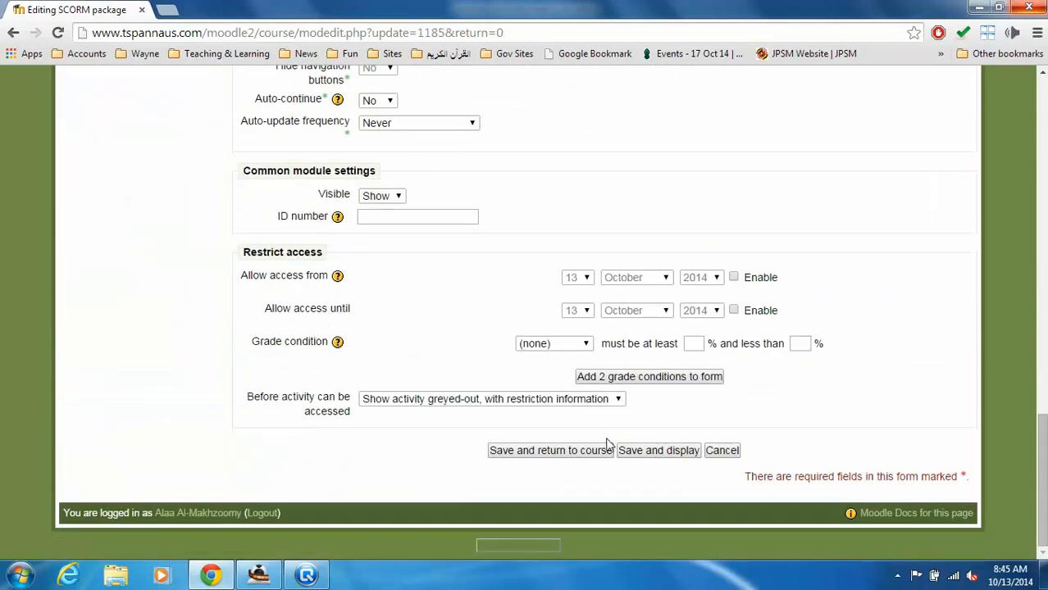
{"action": "left_click", "coordinate": [604, 450]}
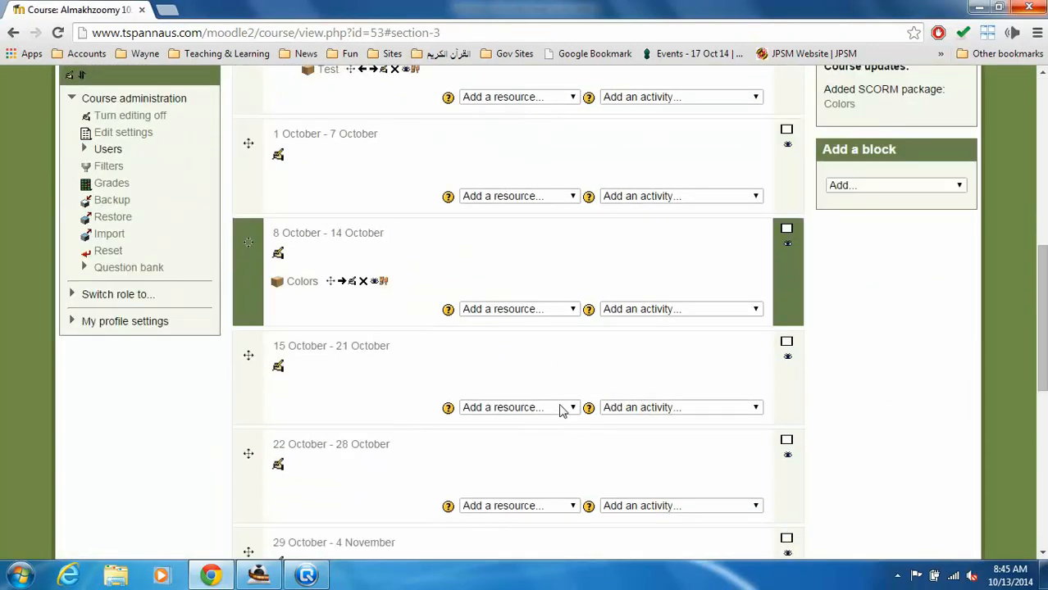
Open the Colors package to check its availability under the time restriction, and go back to the Almakhzoomy 101 course page
{"action": "left_click", "coordinate": [302, 282]}
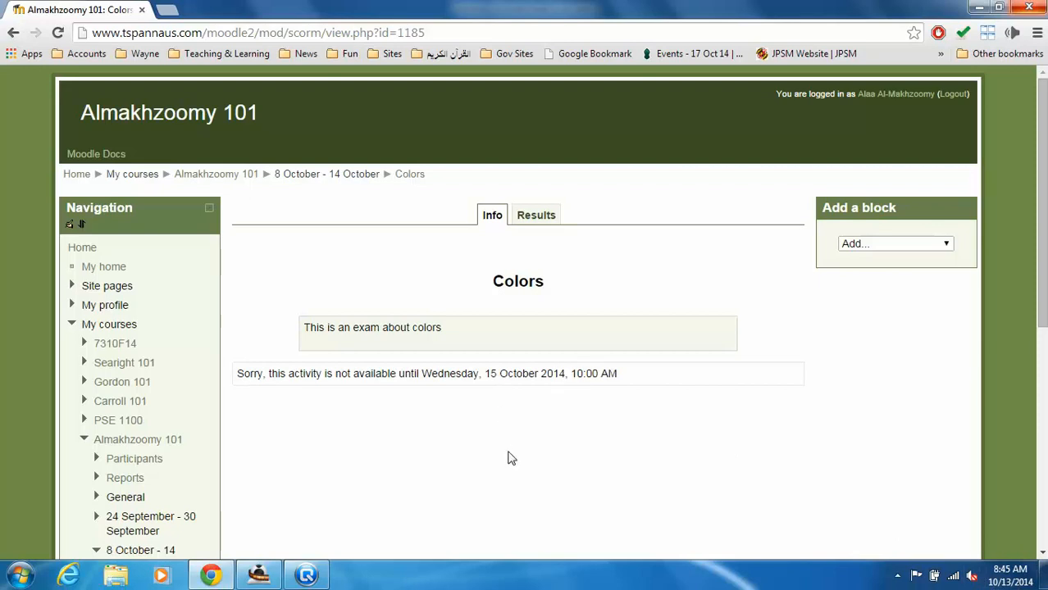
{"action": "scroll", "coordinate": [508, 458], "scroll_direction": "down", "scroll_amount": 3}
{"action": "scroll", "coordinate": [508, 458], "scroll_direction": "up", "scroll_amount": 3}
{"action": "left_click", "coordinate": [225, 174]}
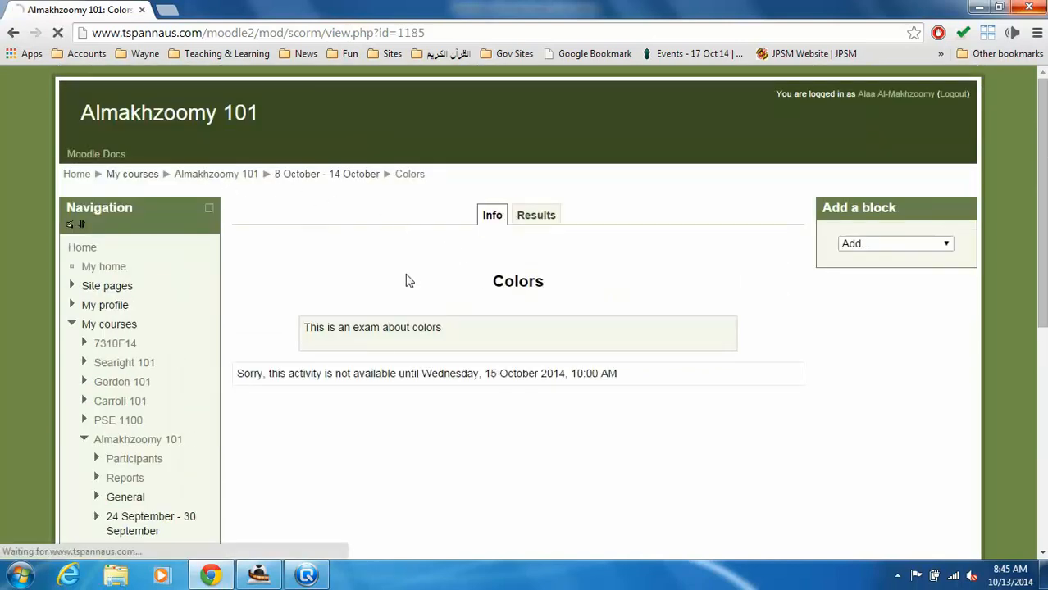
{"action": "scroll", "coordinate": [610, 426], "scroll_direction": "down", "scroll_amount": 2}
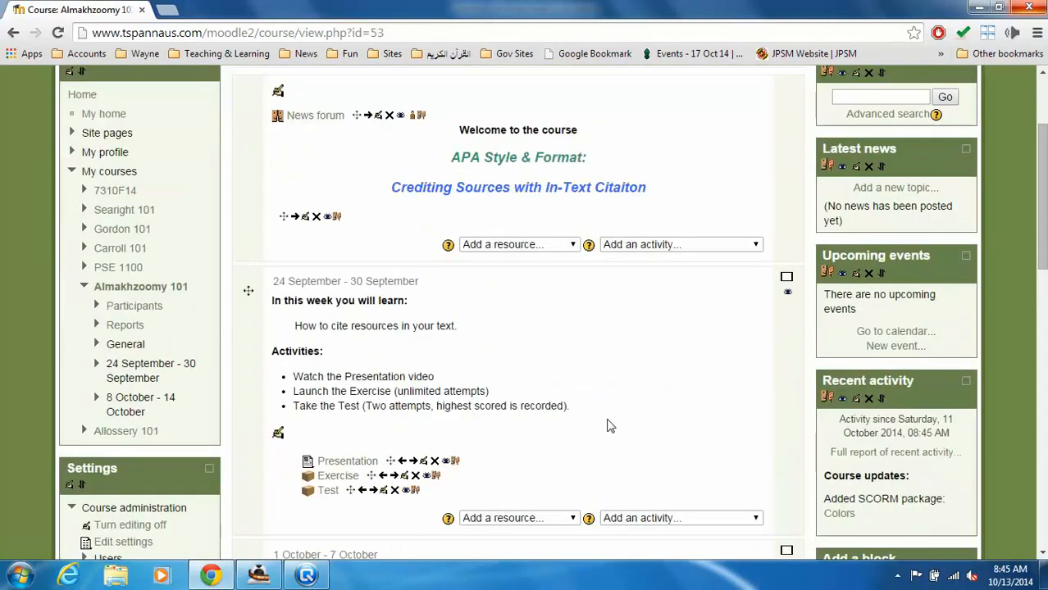